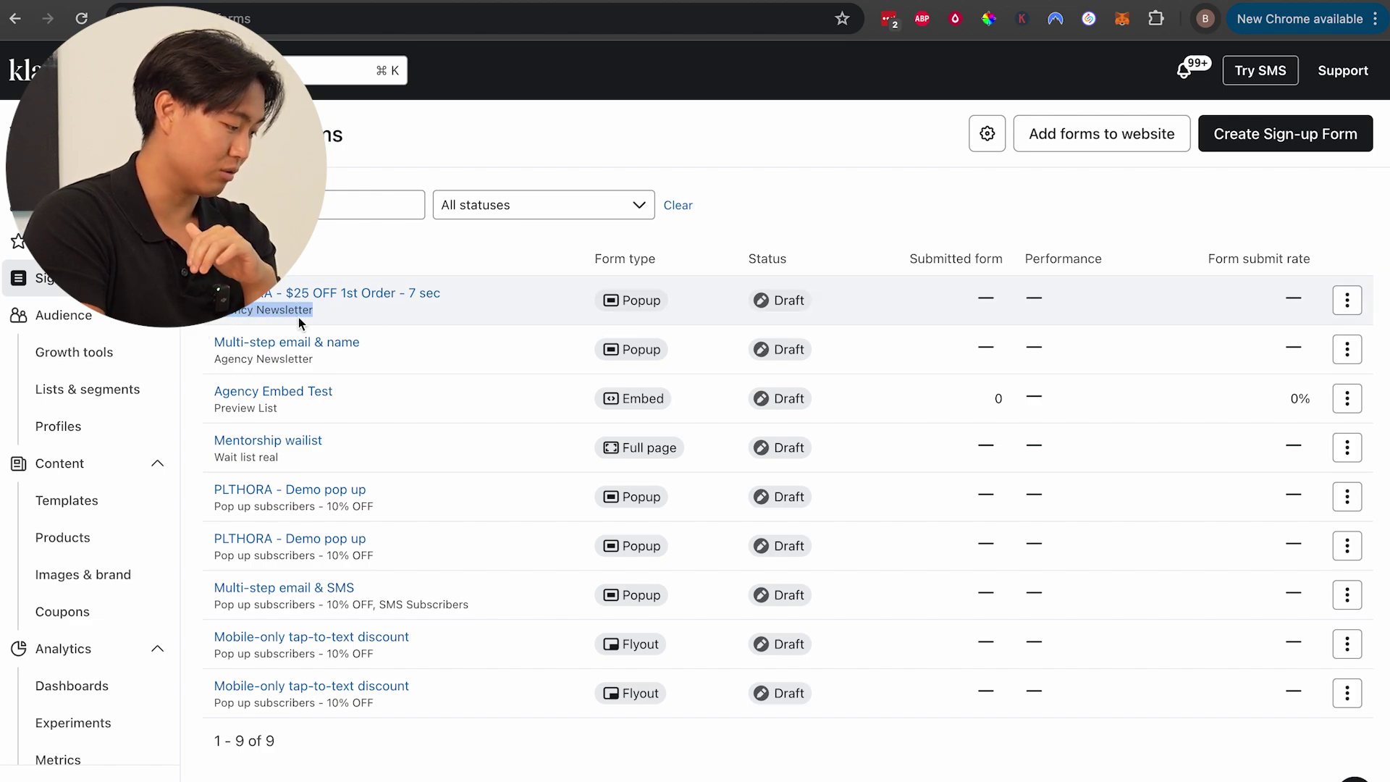
- Open the PLT - Welcome Flow from the flows list and examine its trigger
scroll(292, 319, up, 3)
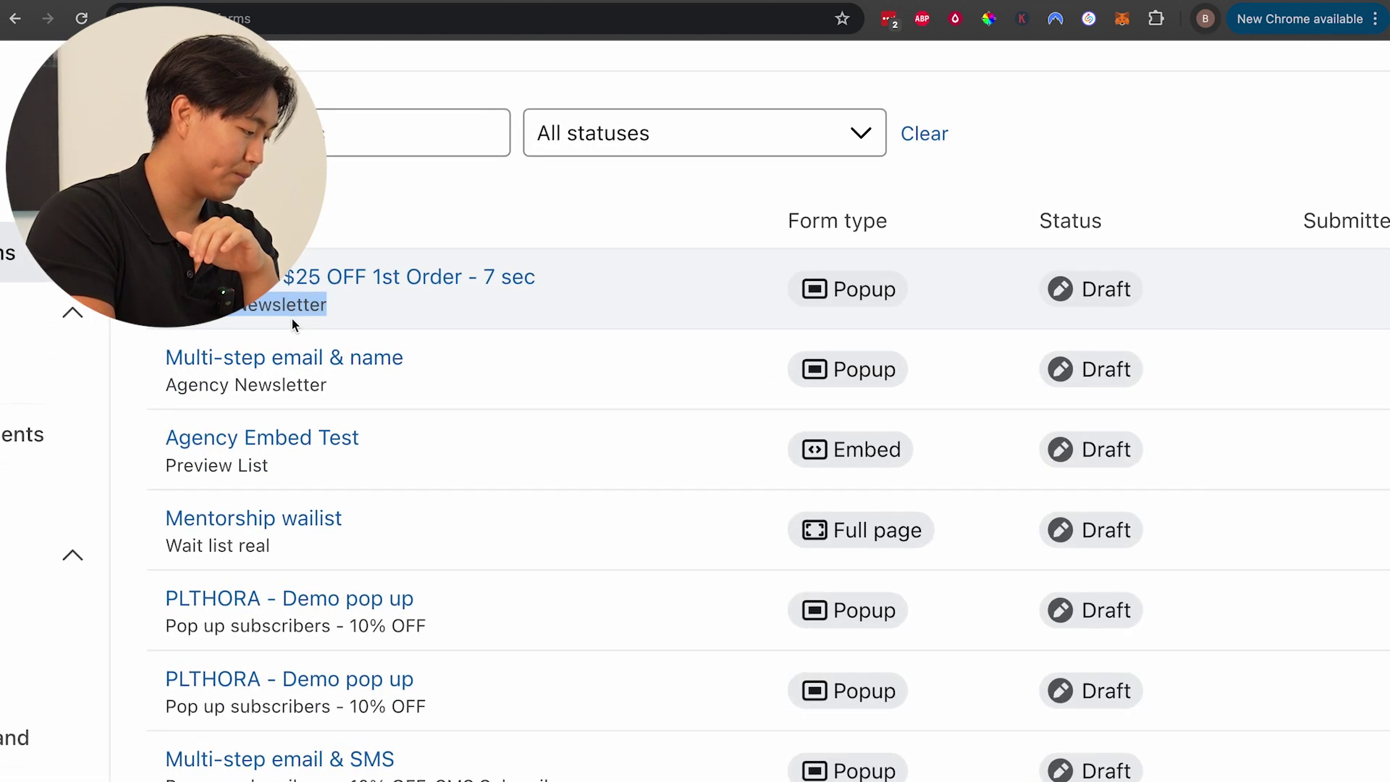
scroll(197, 329, down, 1)
scroll(197, 330, down, 3)
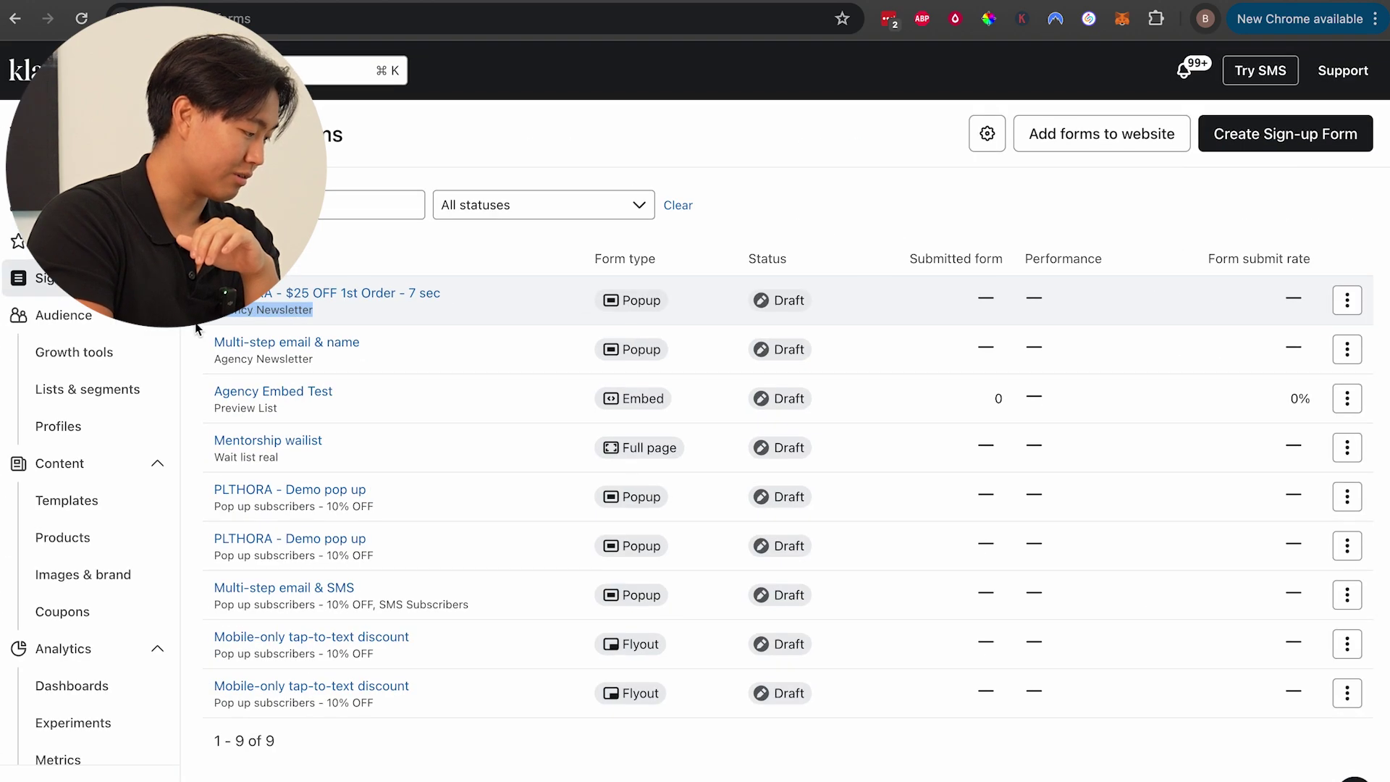
key(super+bracketleft)
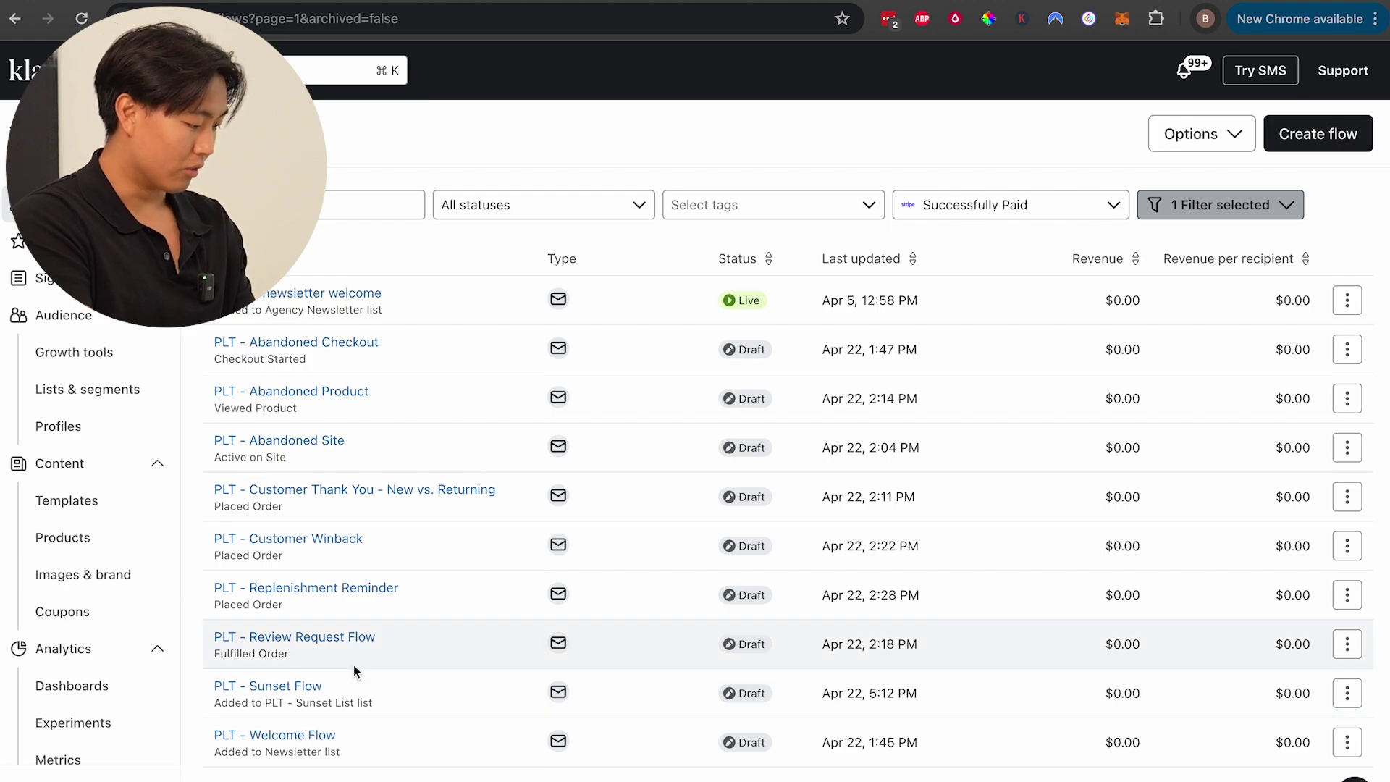
click(268, 736)
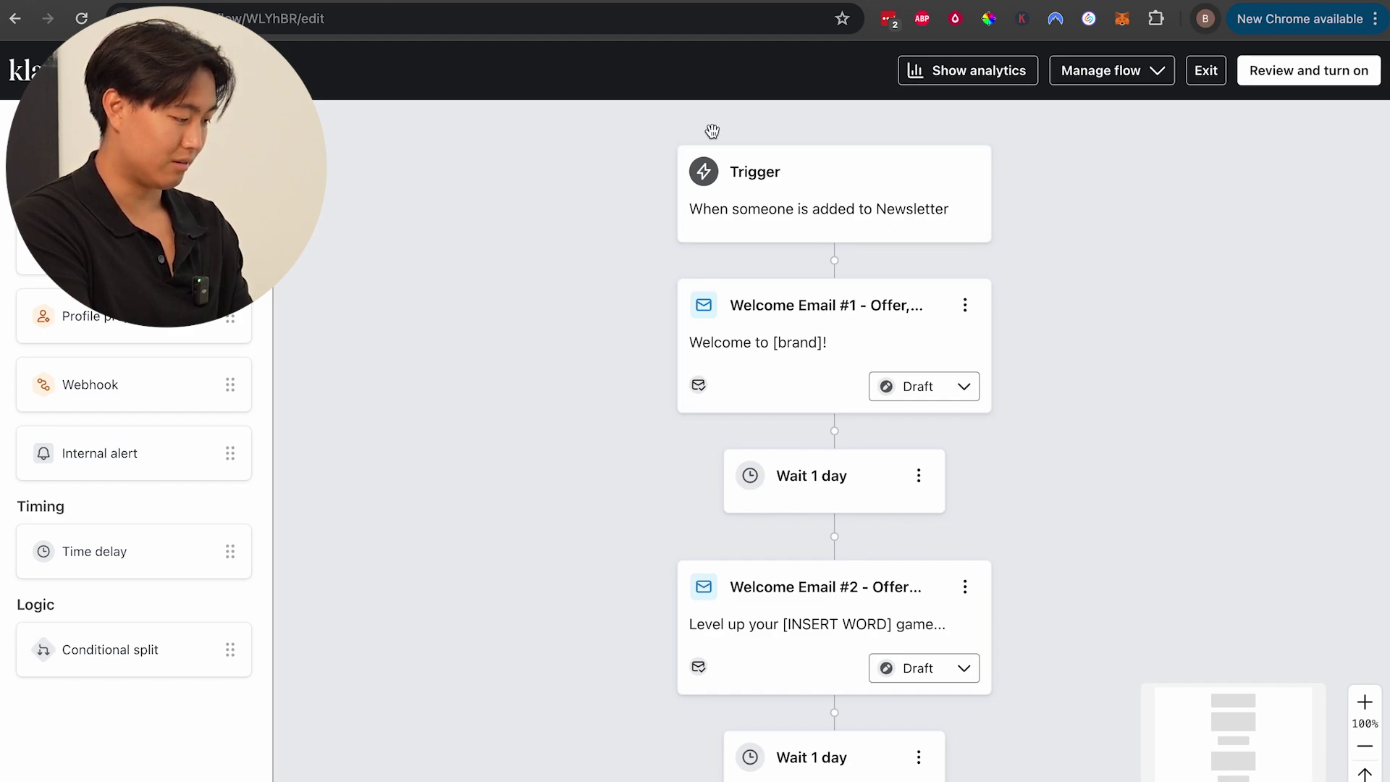
click(724, 174)
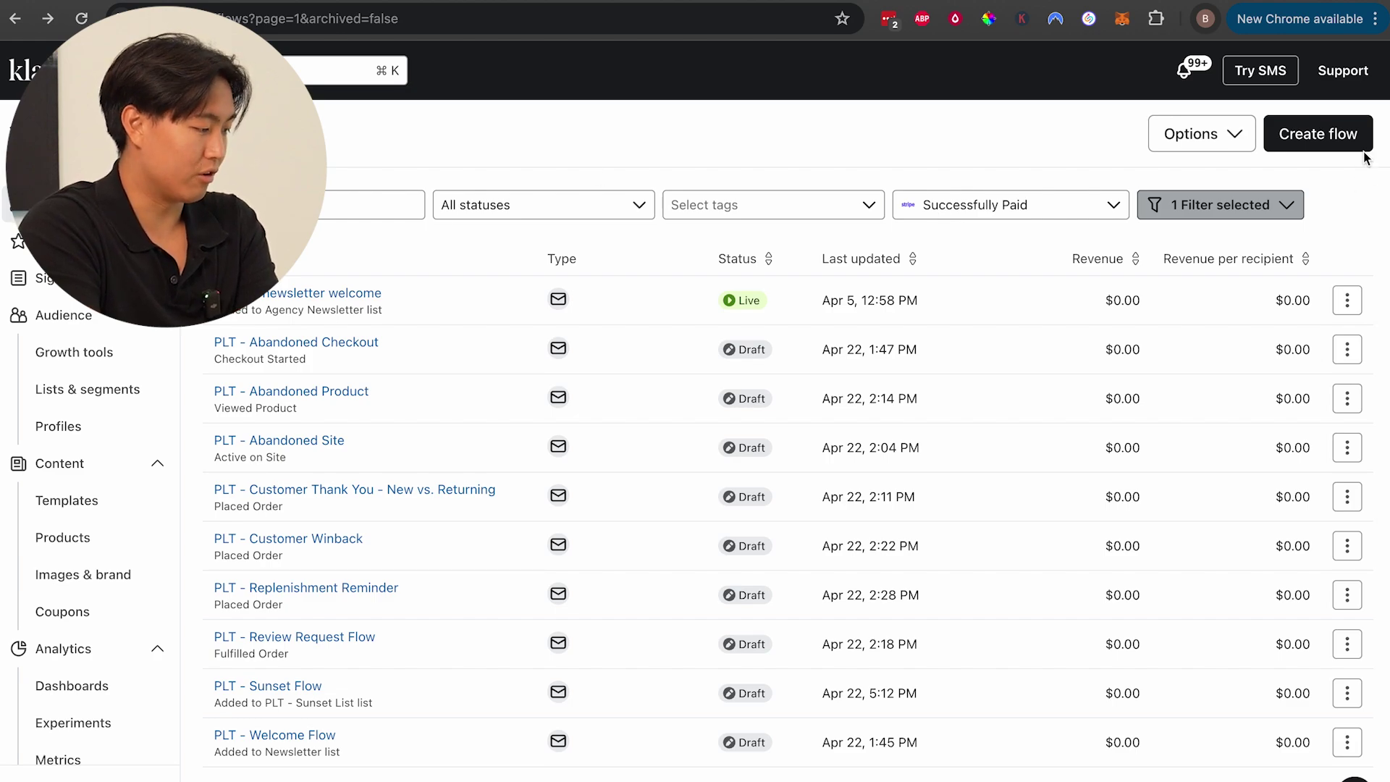
- Create a new flow from scratch named "PLTHORA - Welcome series"
click(1340, 129)
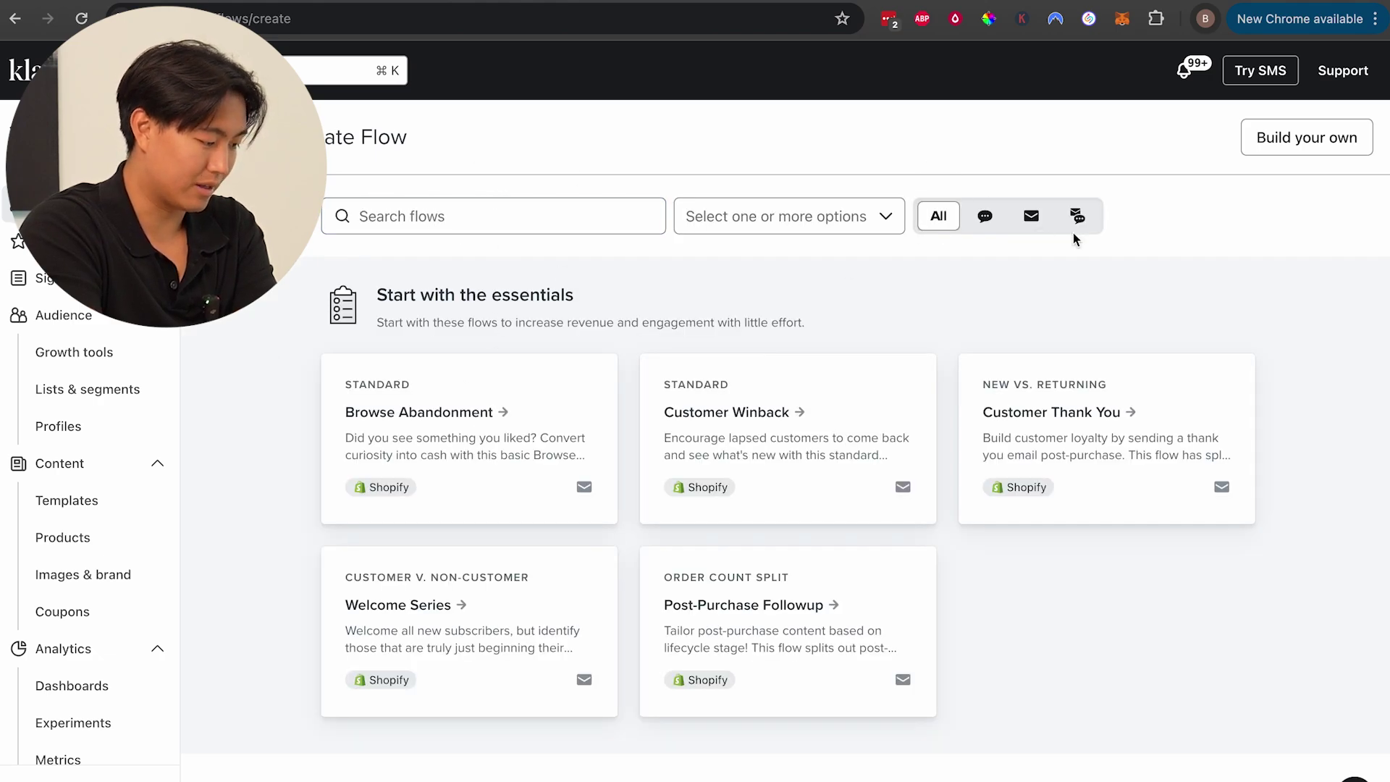
click(621, 220)
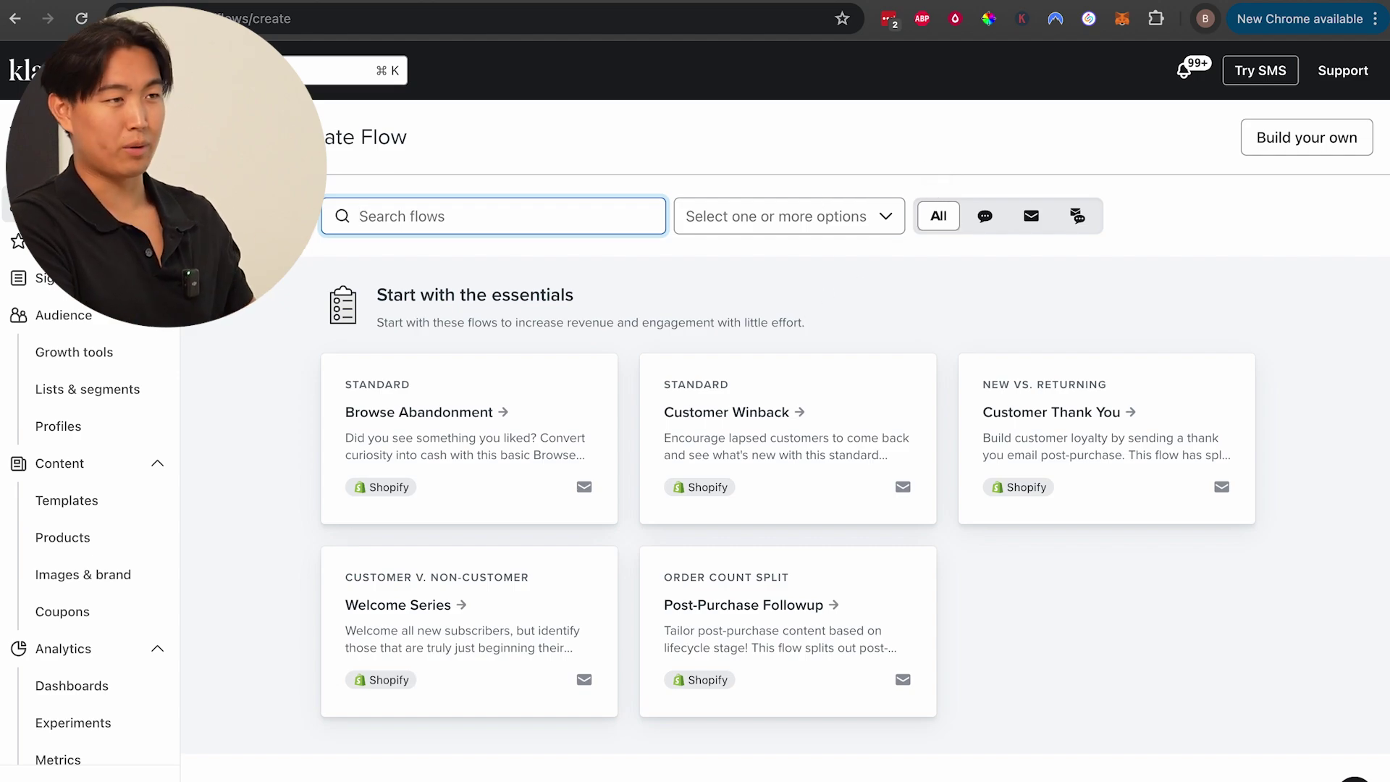
click(1334, 144)
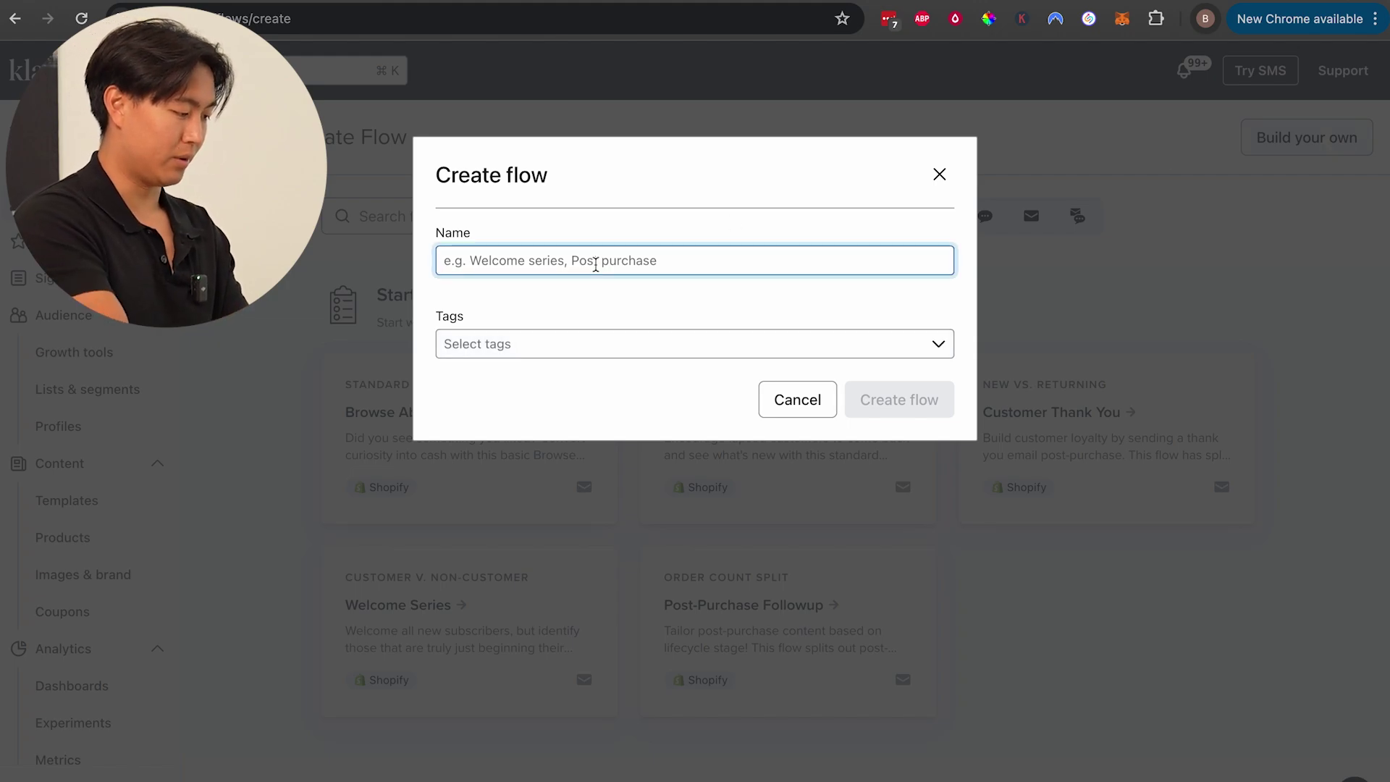
text(PLTHORA - Welco)
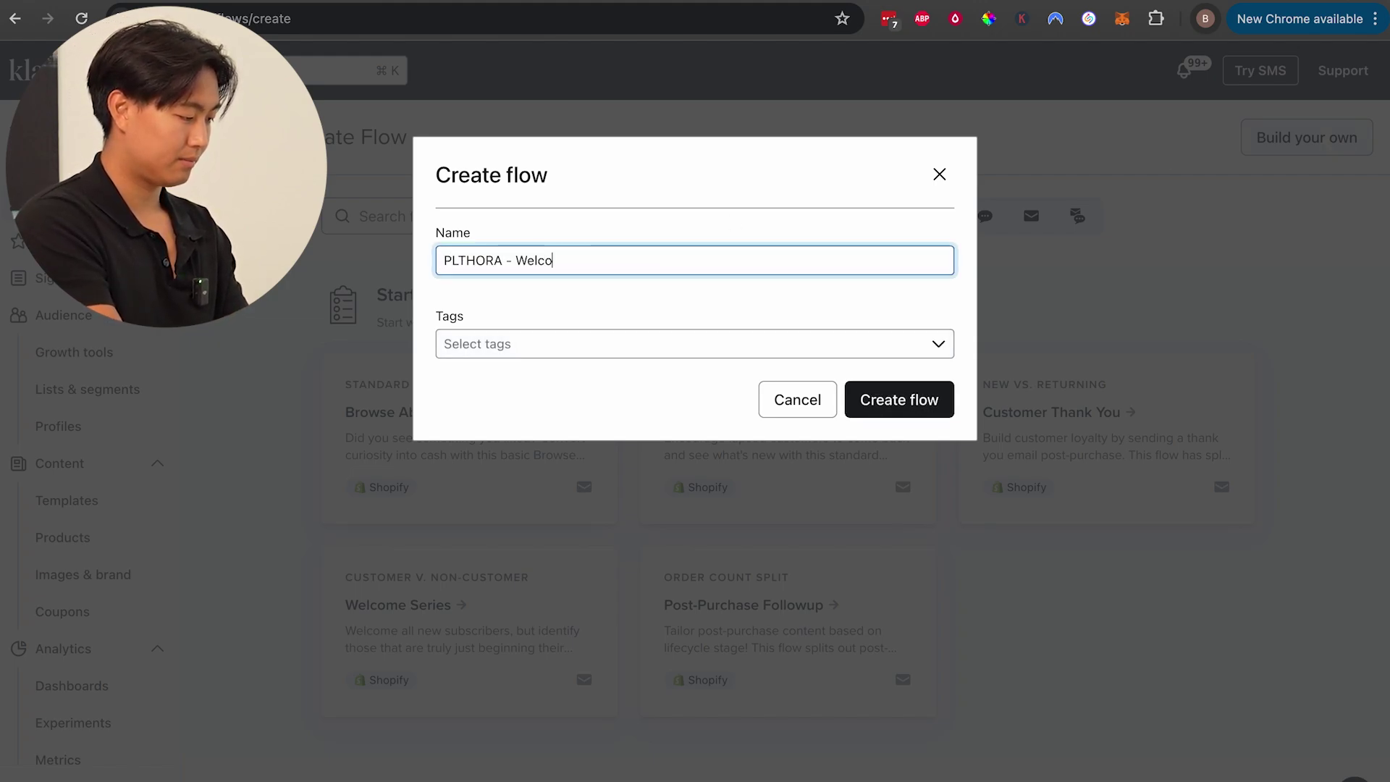
text(me series)
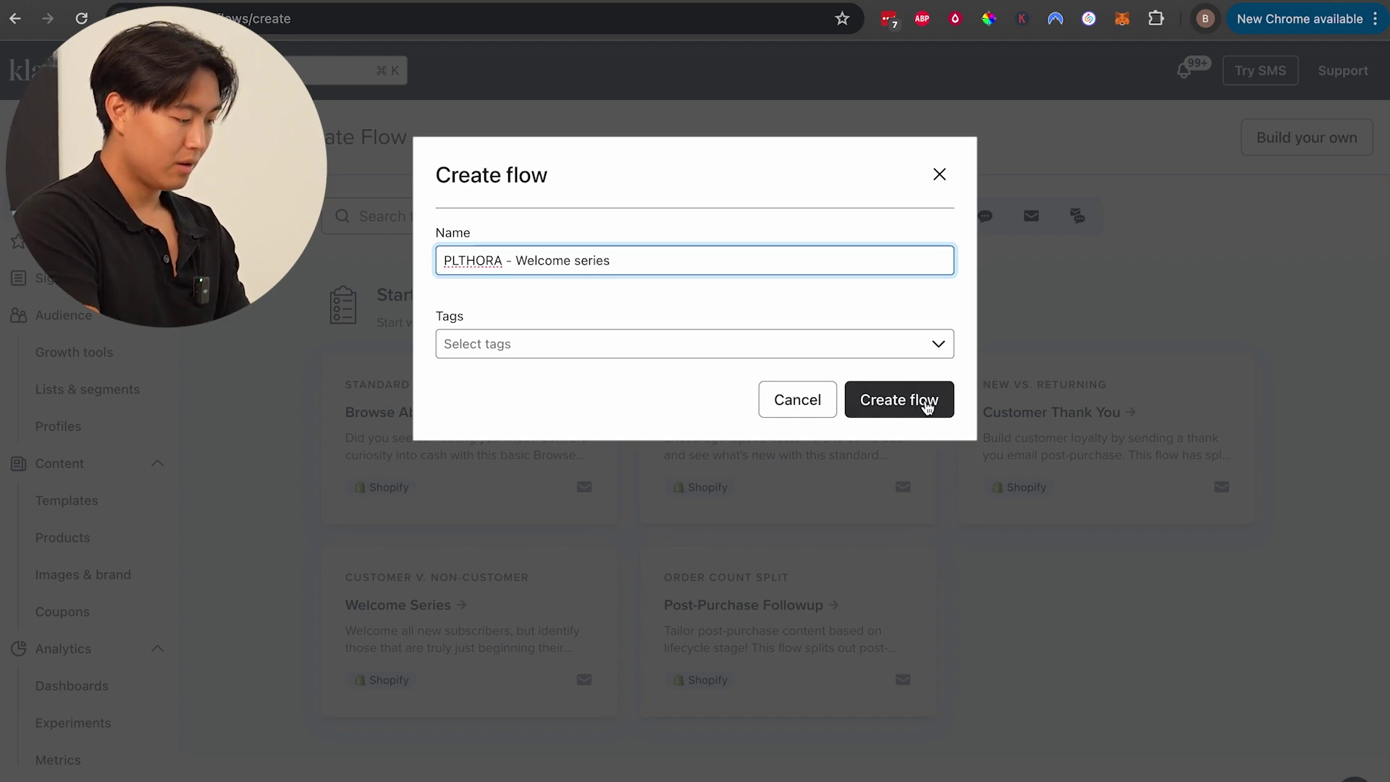
click(927, 402)
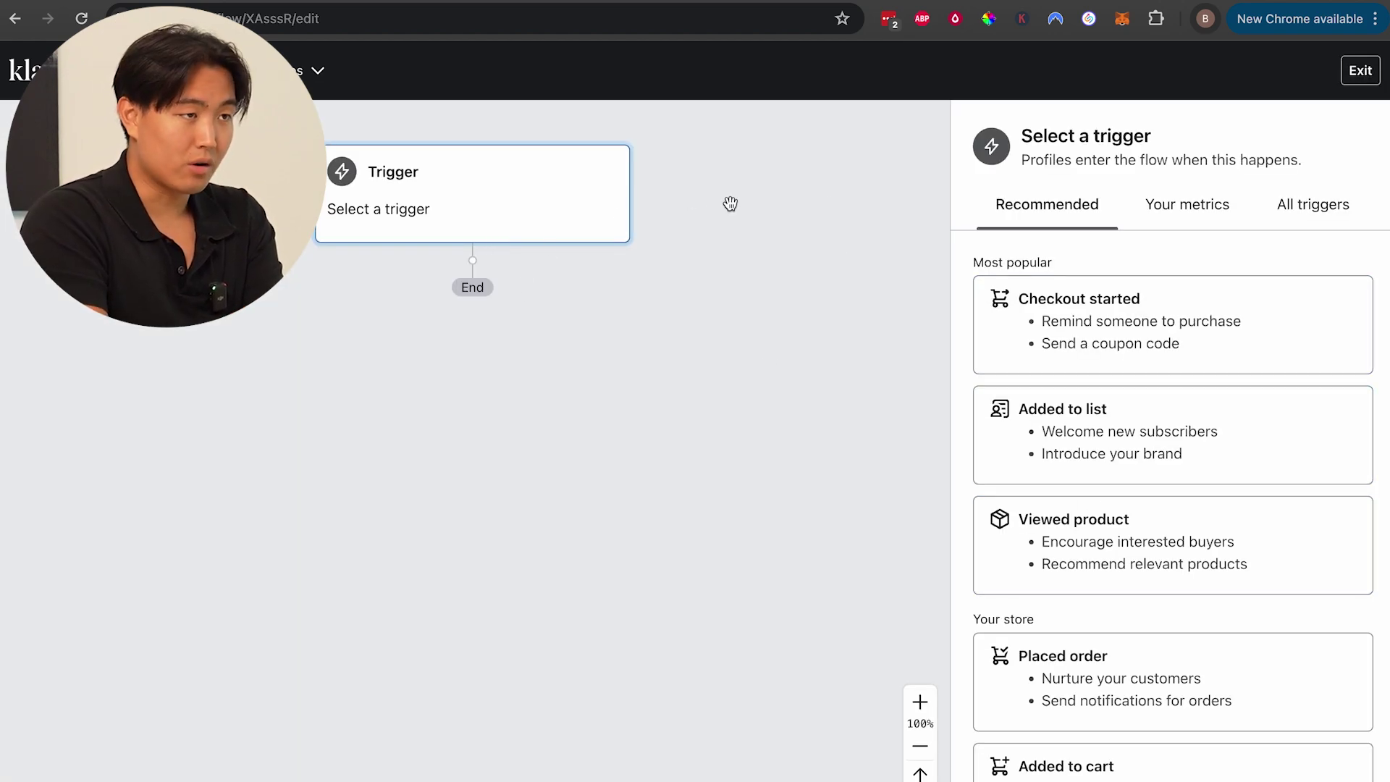
- Trigger the flow when someone is added to the Agency Newsletter list and add a profile filter on what someone has done (or not done)
click(1014, 447)
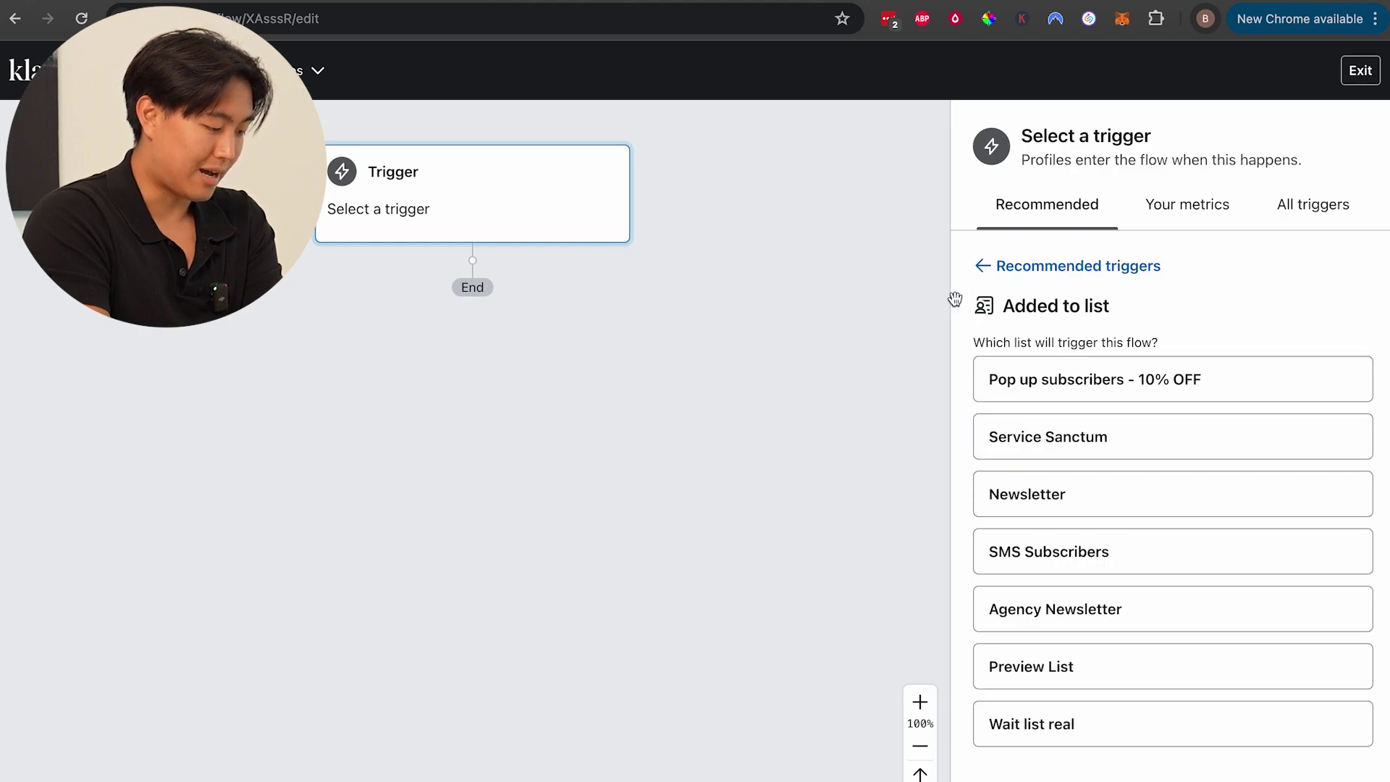
click(1051, 622)
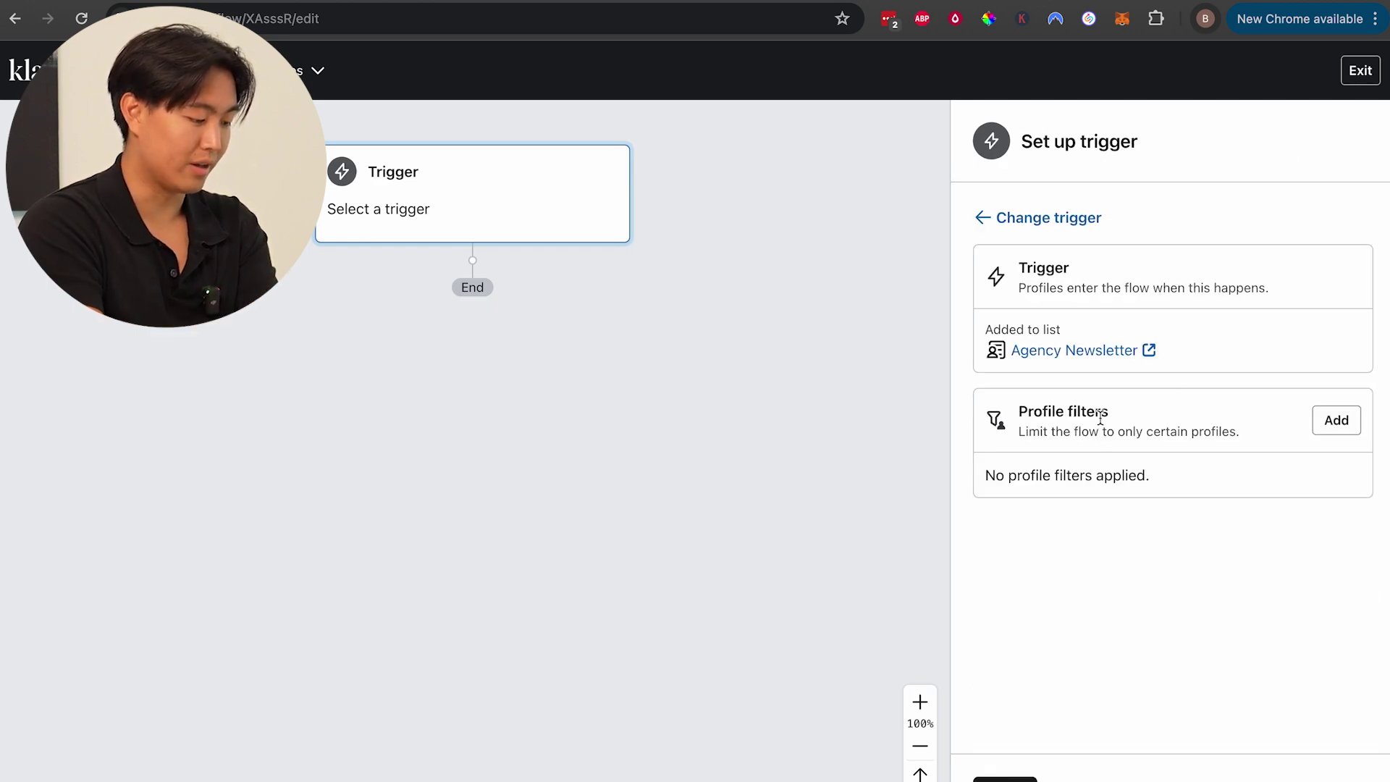
click(1337, 420)
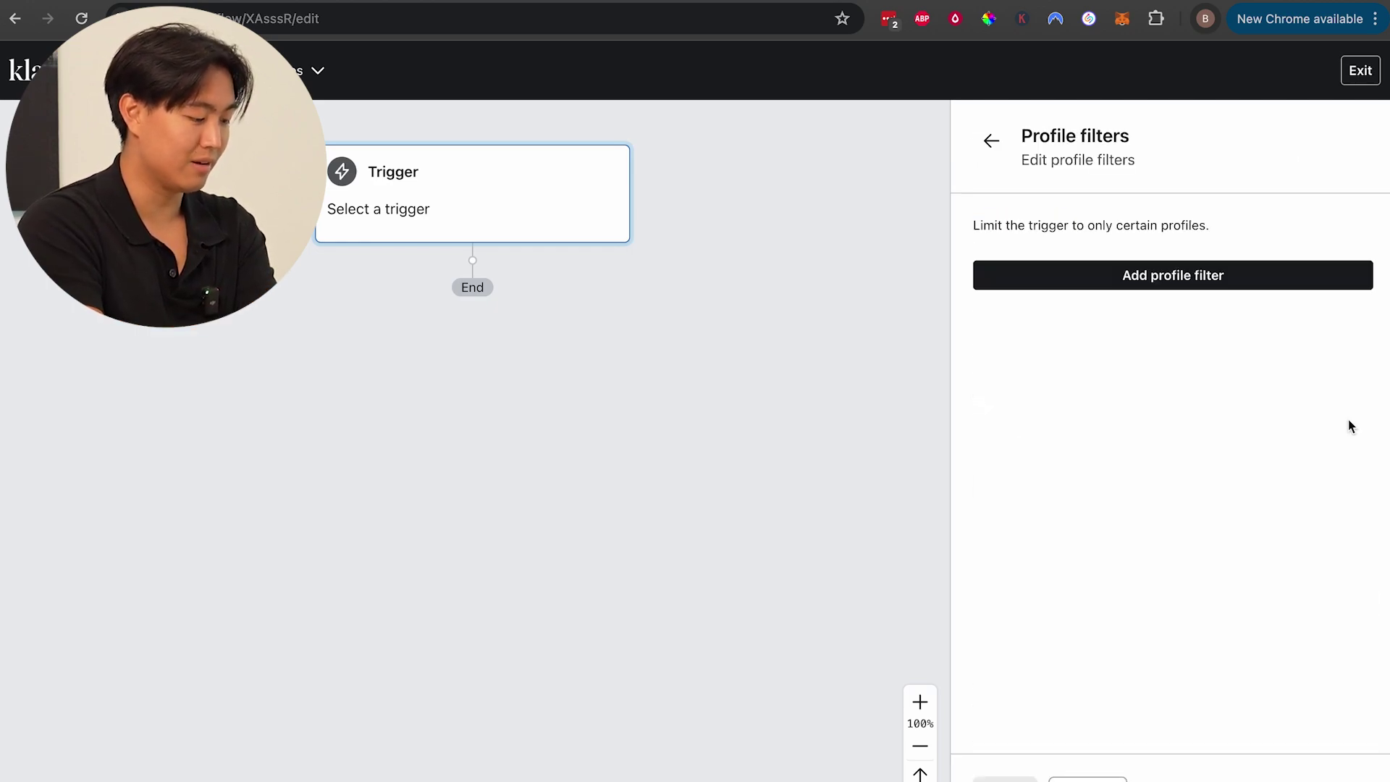
click(1181, 278)
click(1109, 283)
click(1071, 322)
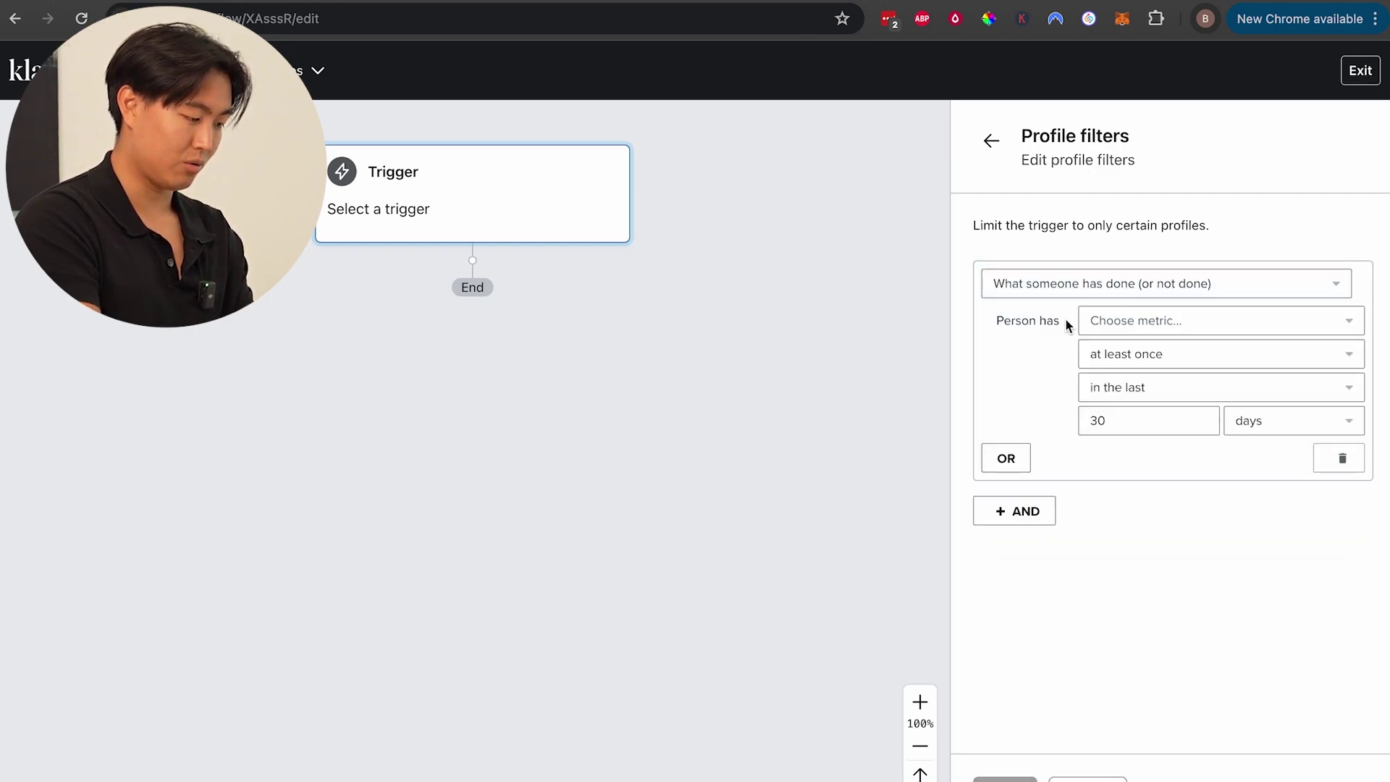
- Set the profile filter to Placed Order at least once since starting this flow, and save the trigger
click(1122, 319)
click(1094, 363)
text(placed)
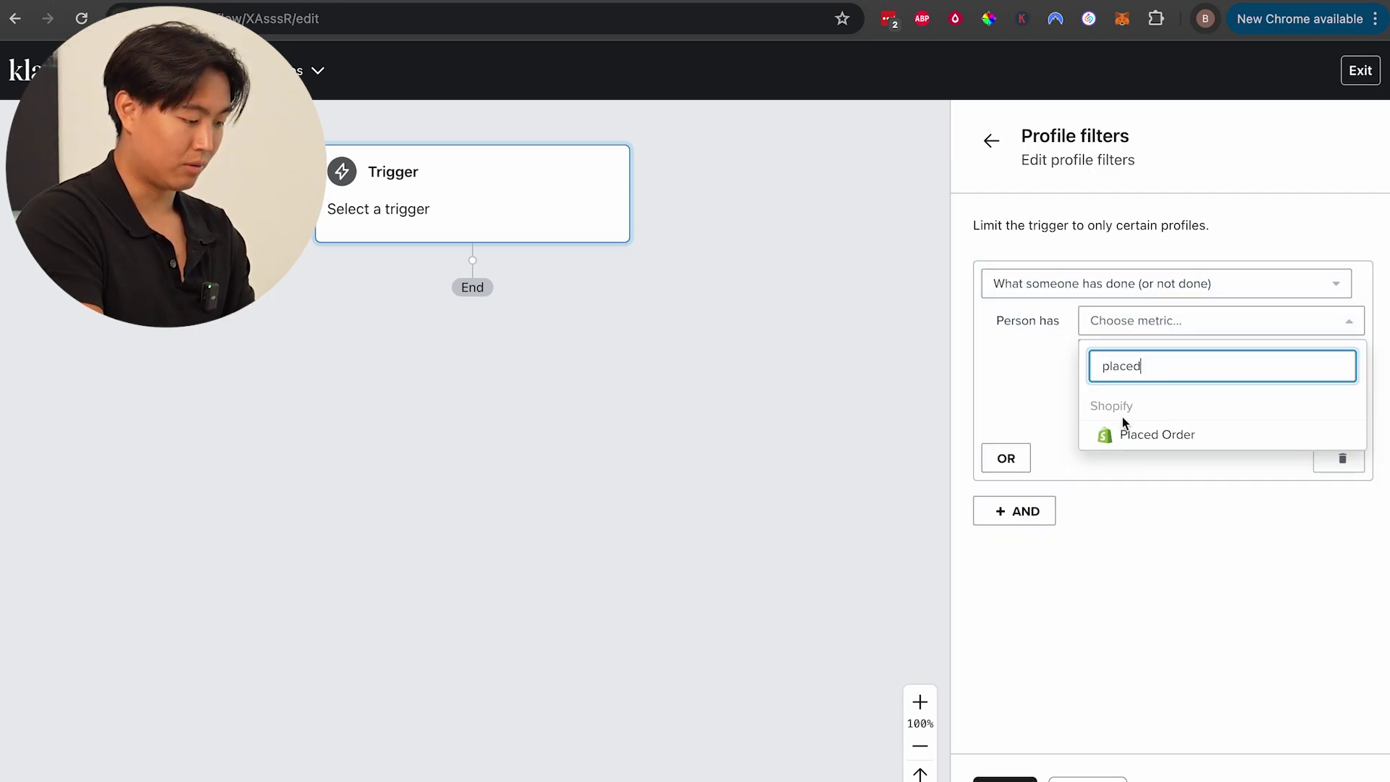
click(1157, 434)
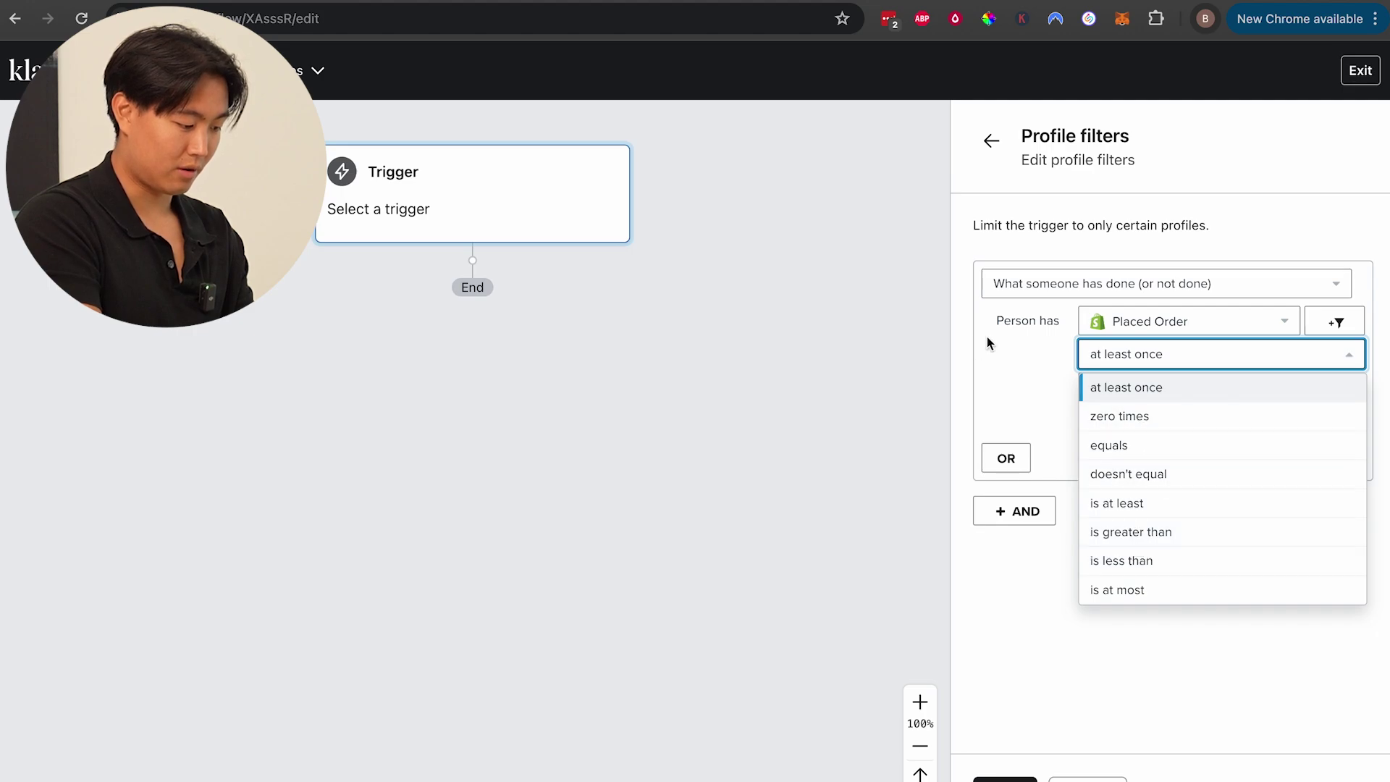
click(968, 363)
click(1167, 388)
click(1167, 591)
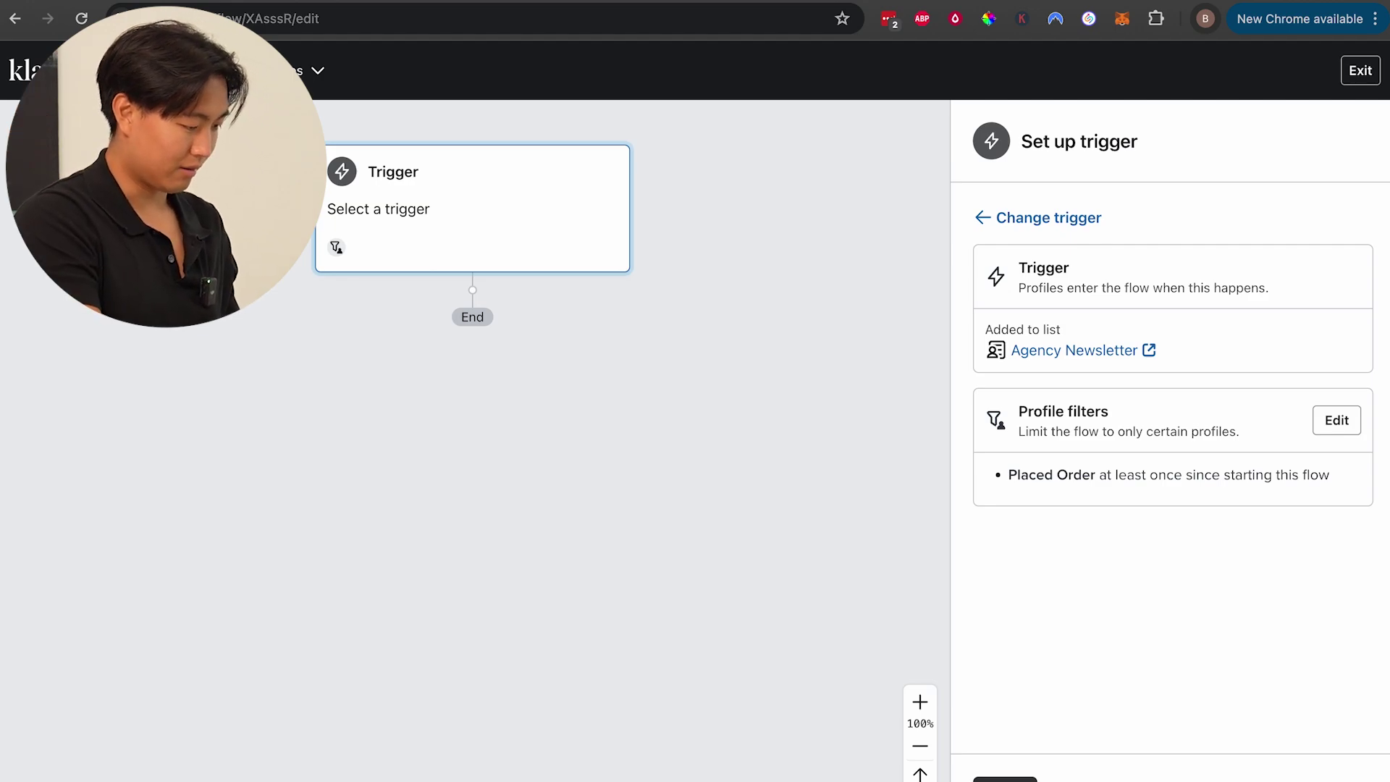
click(1005, 780)
click(874, 440)
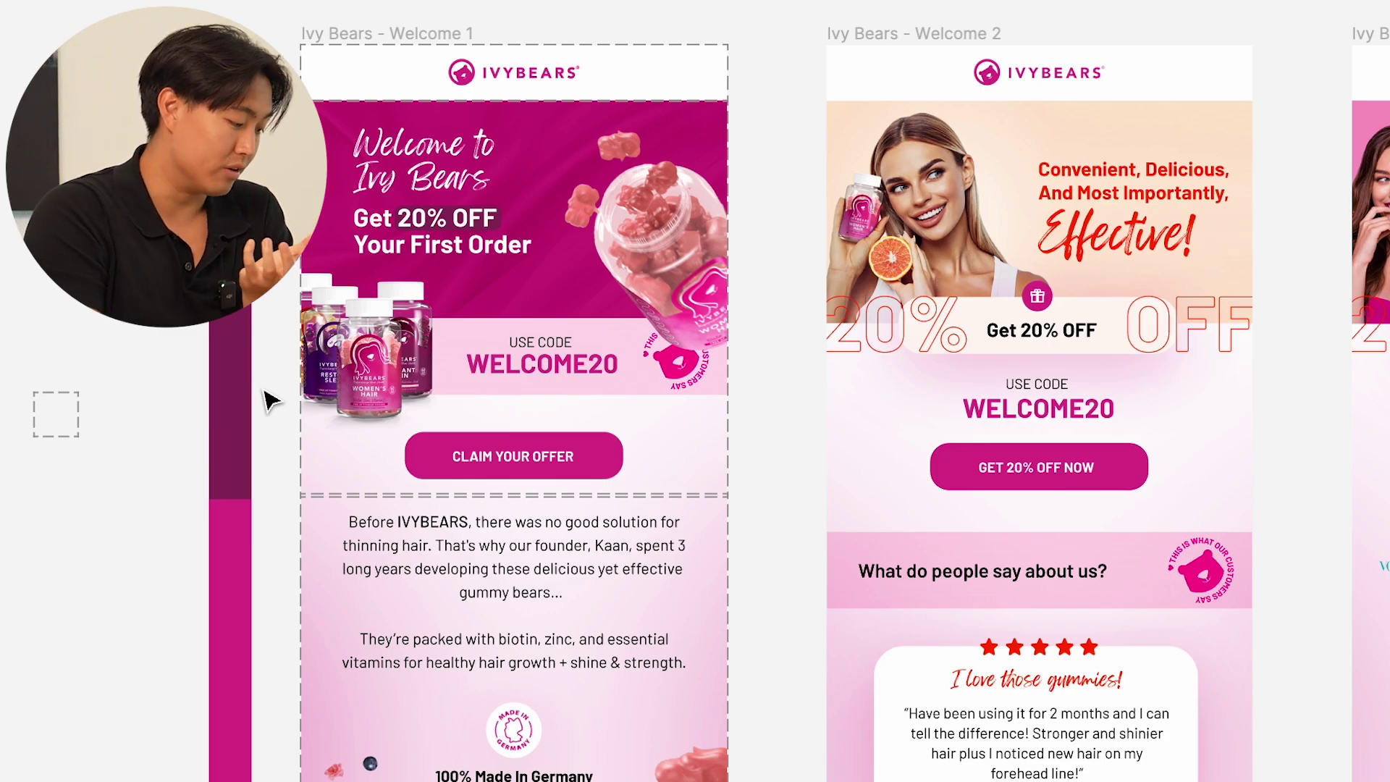
- Export the Ivy Bears - Welcome 1 frame as a PNG to the Downloads folder
scroll(268, 400, down, 5)
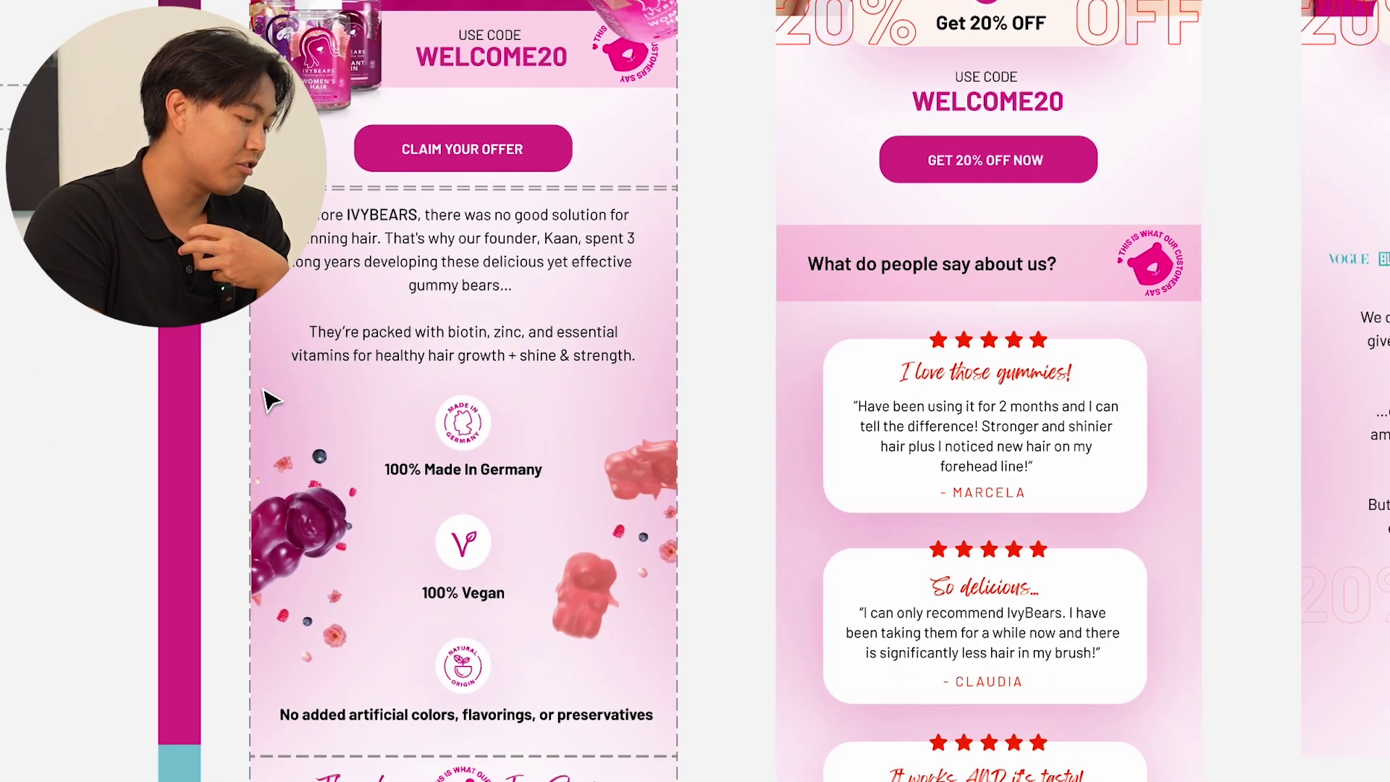
scroll(268, 400, up, 3)
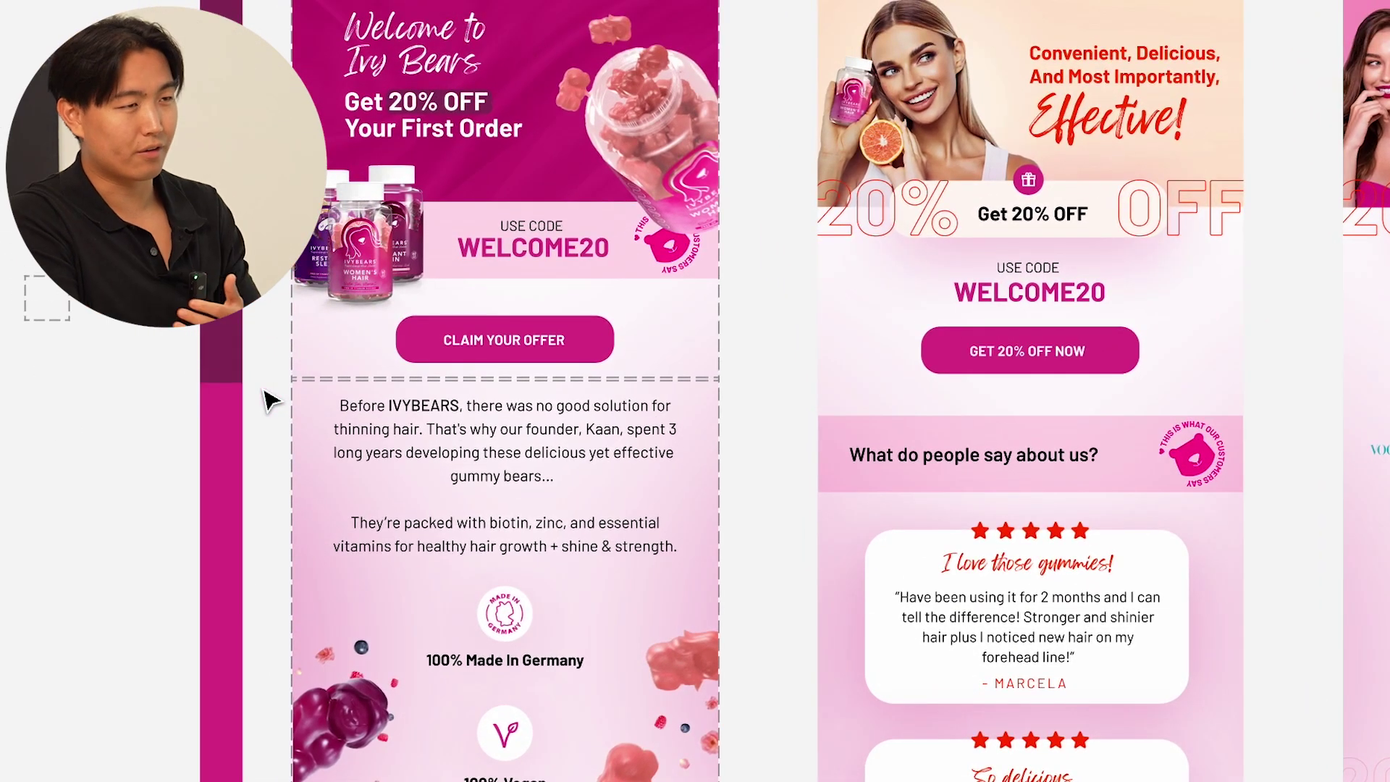
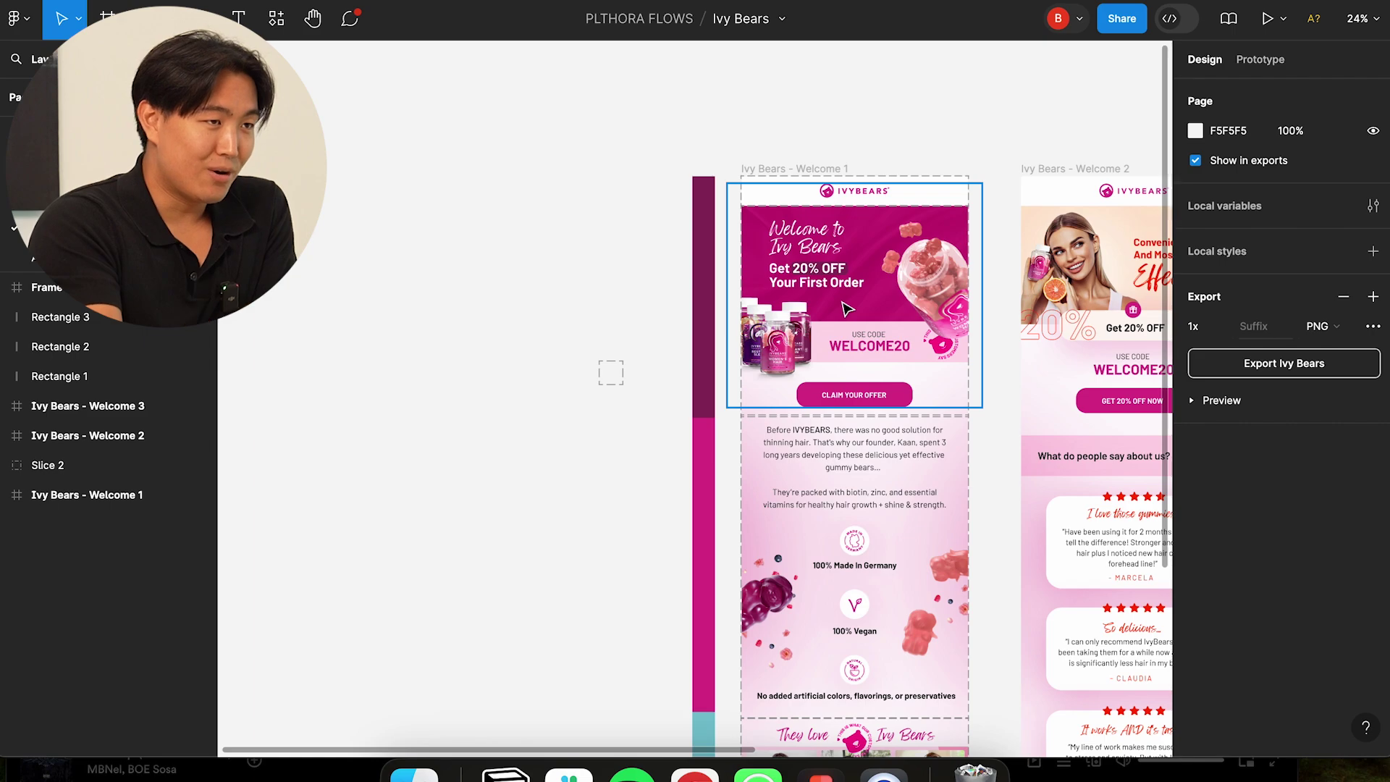
click(782, 171)
click(782, 170)
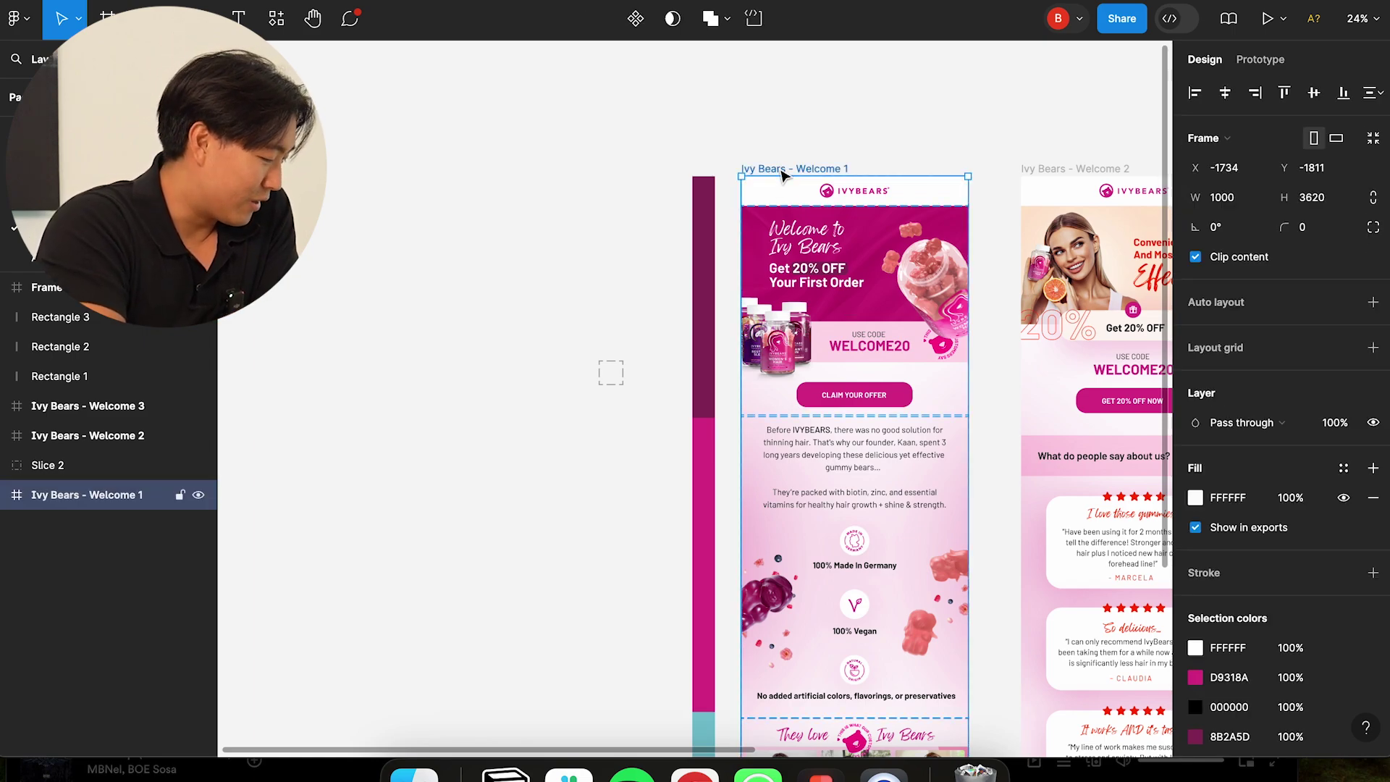
scroll(1274, 329, down, 3)
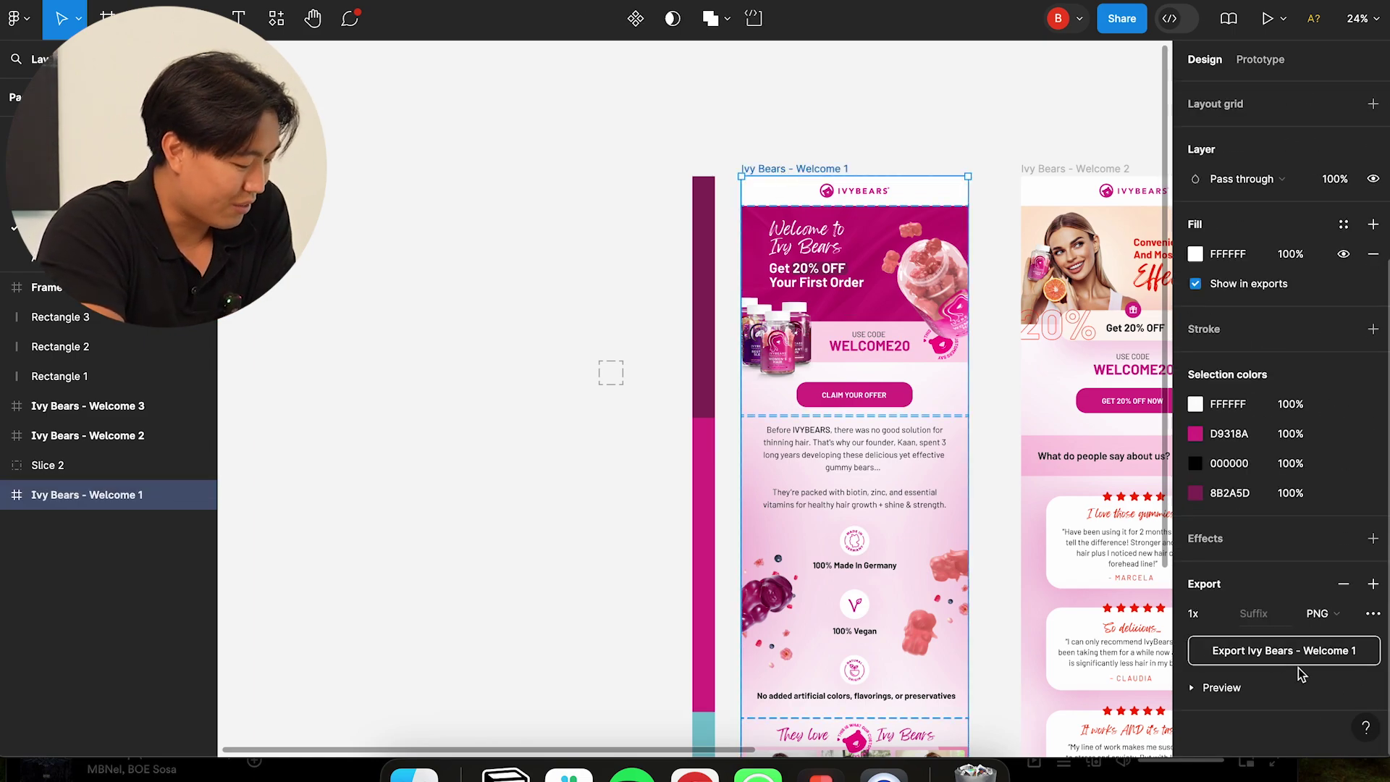
click(1284, 650)
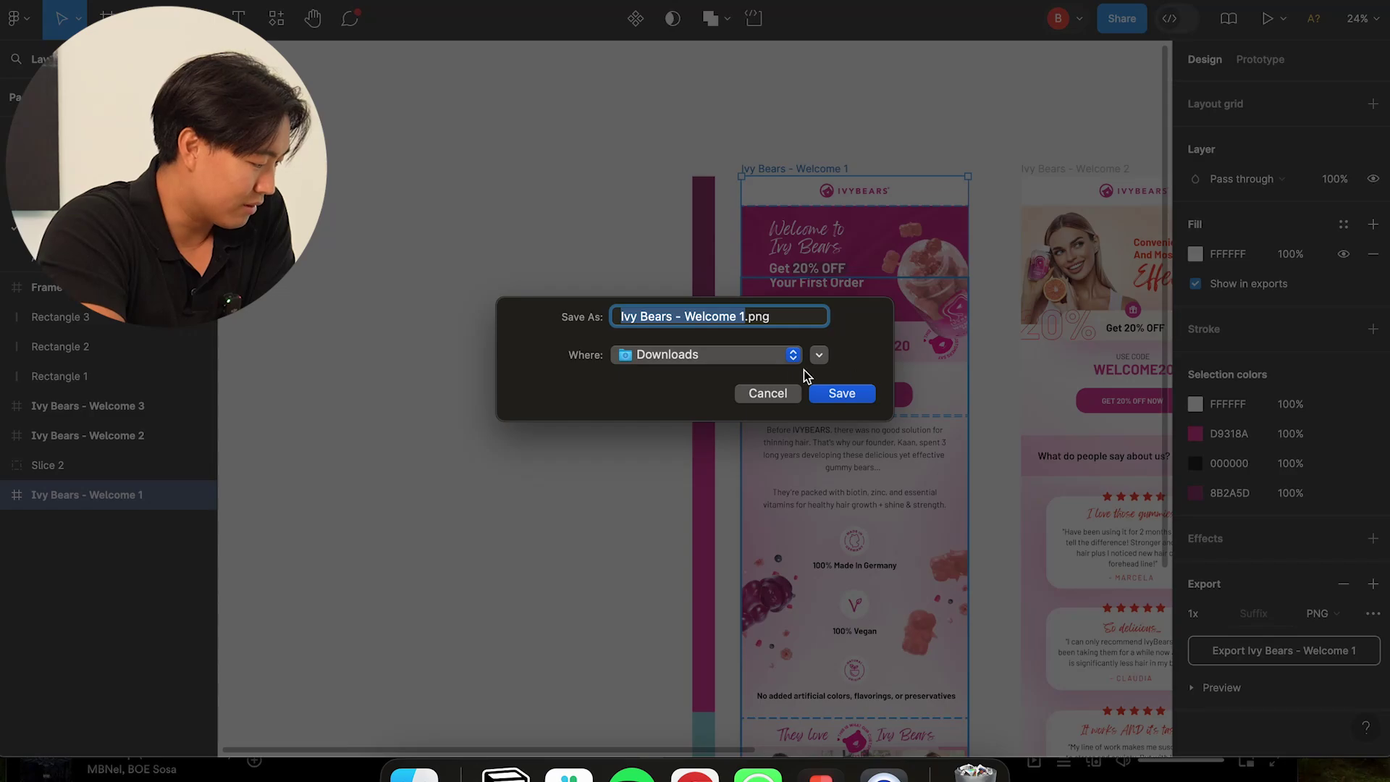
click(842, 395)
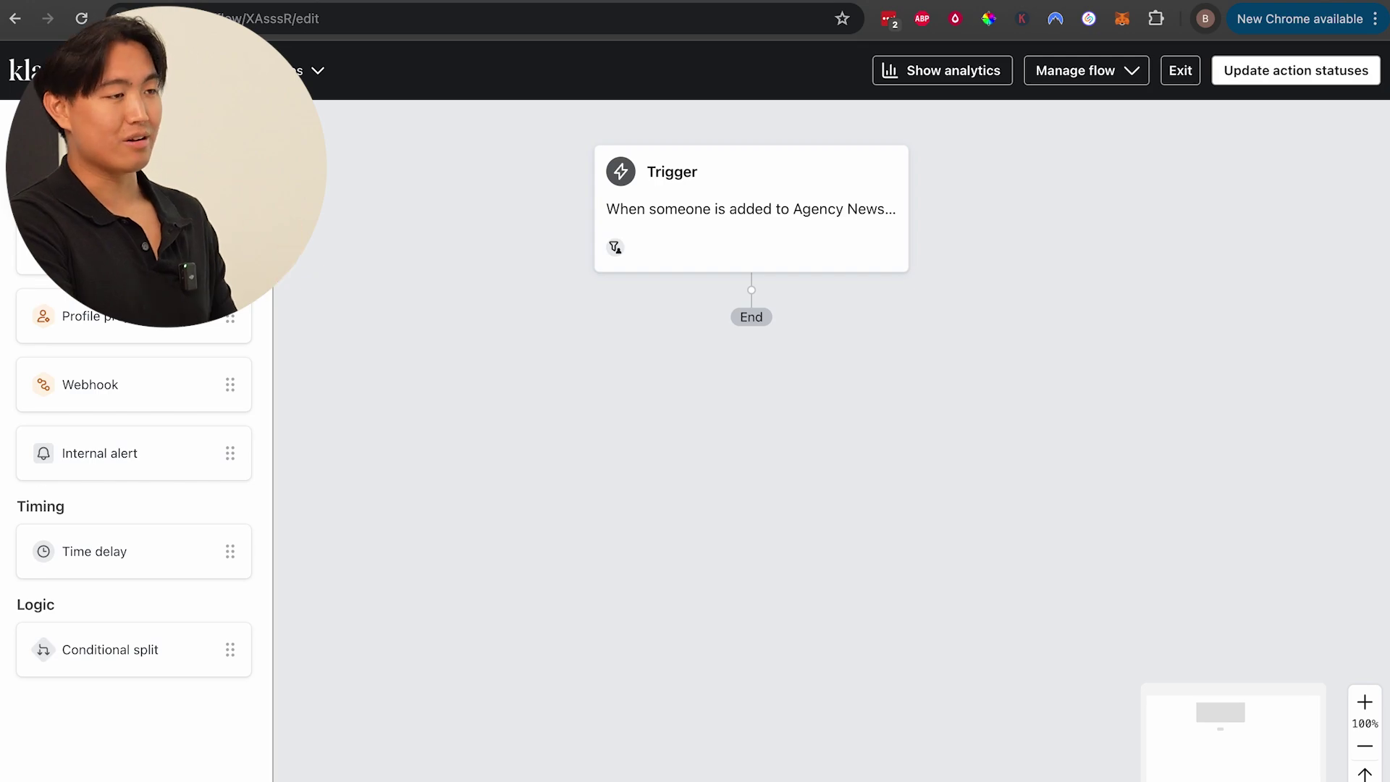
- Add three email actions in sequence beneath the flow's trigger
drag(134, 246, 769, 336)
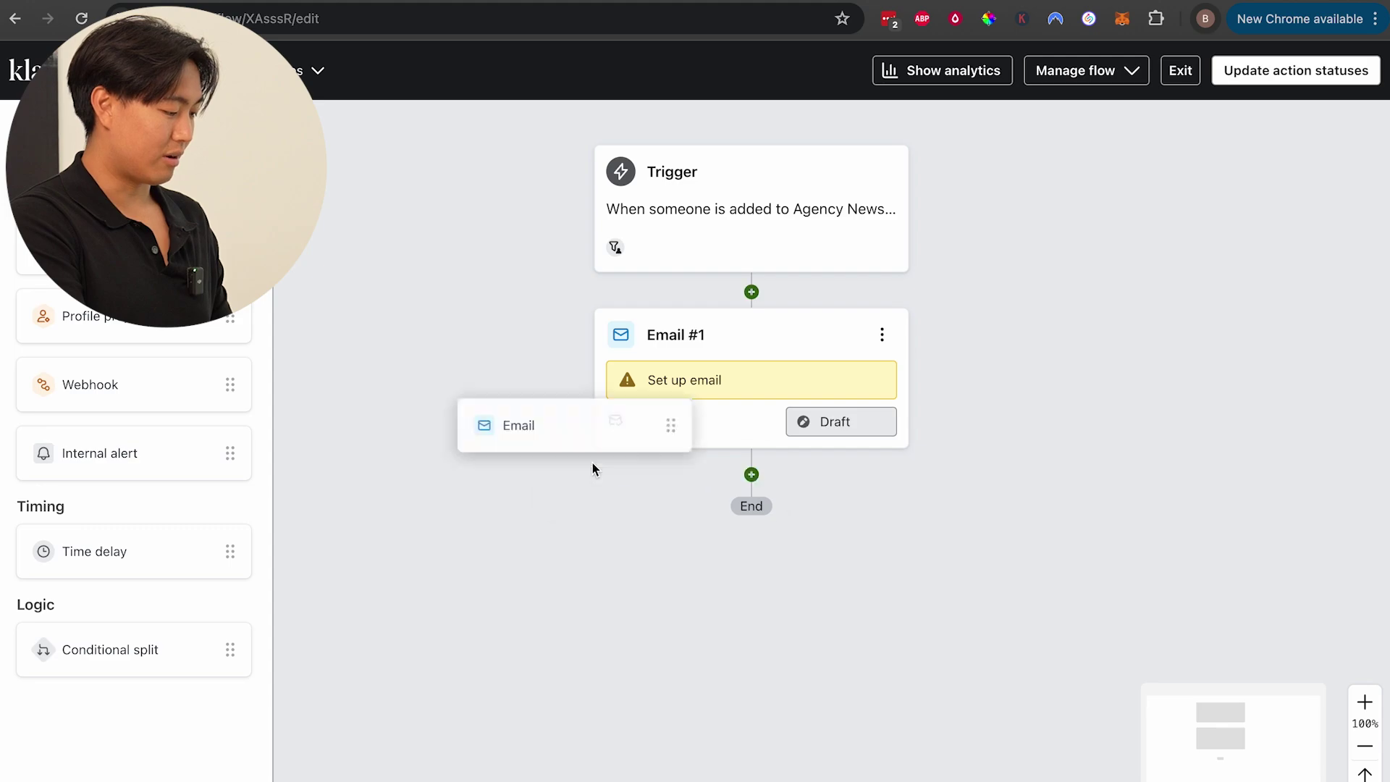
drag(592, 470, 708, 518)
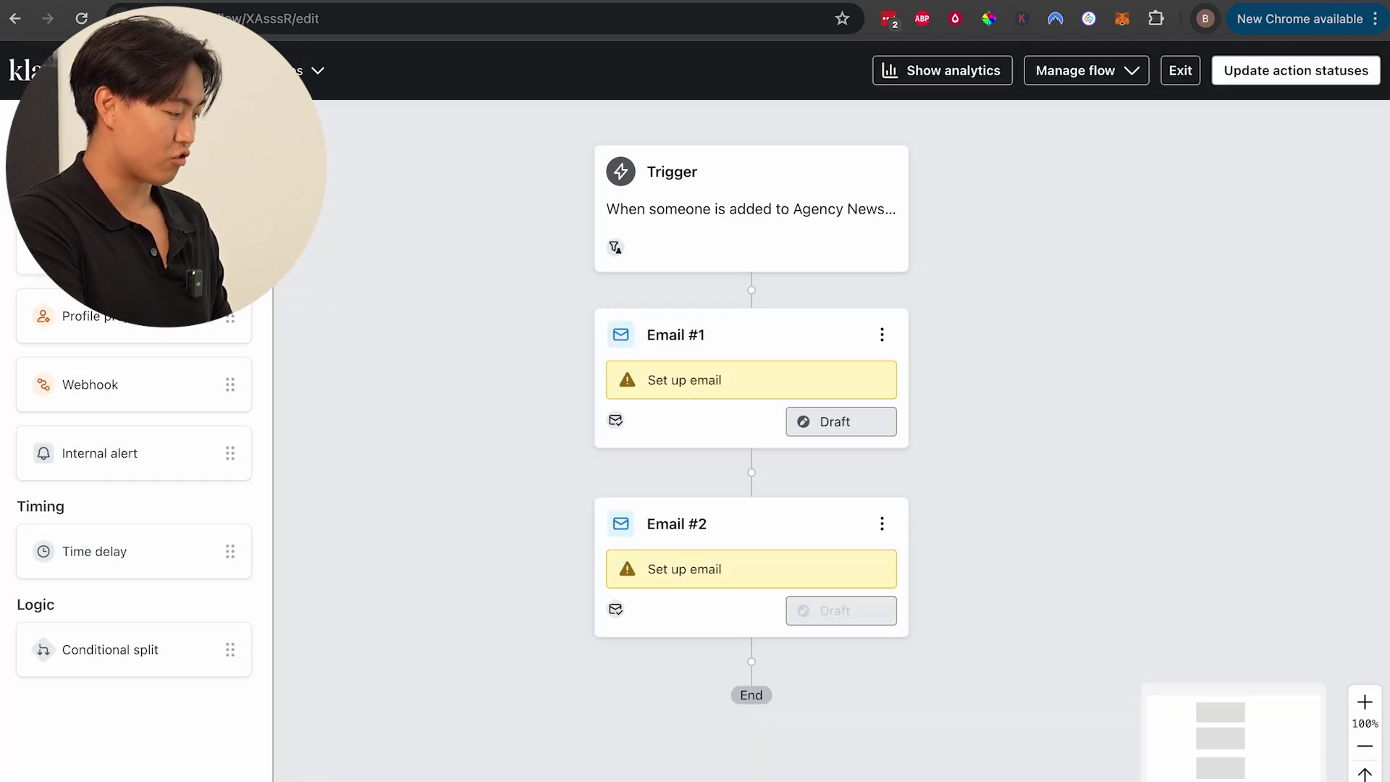
drag(134, 247, 745, 659)
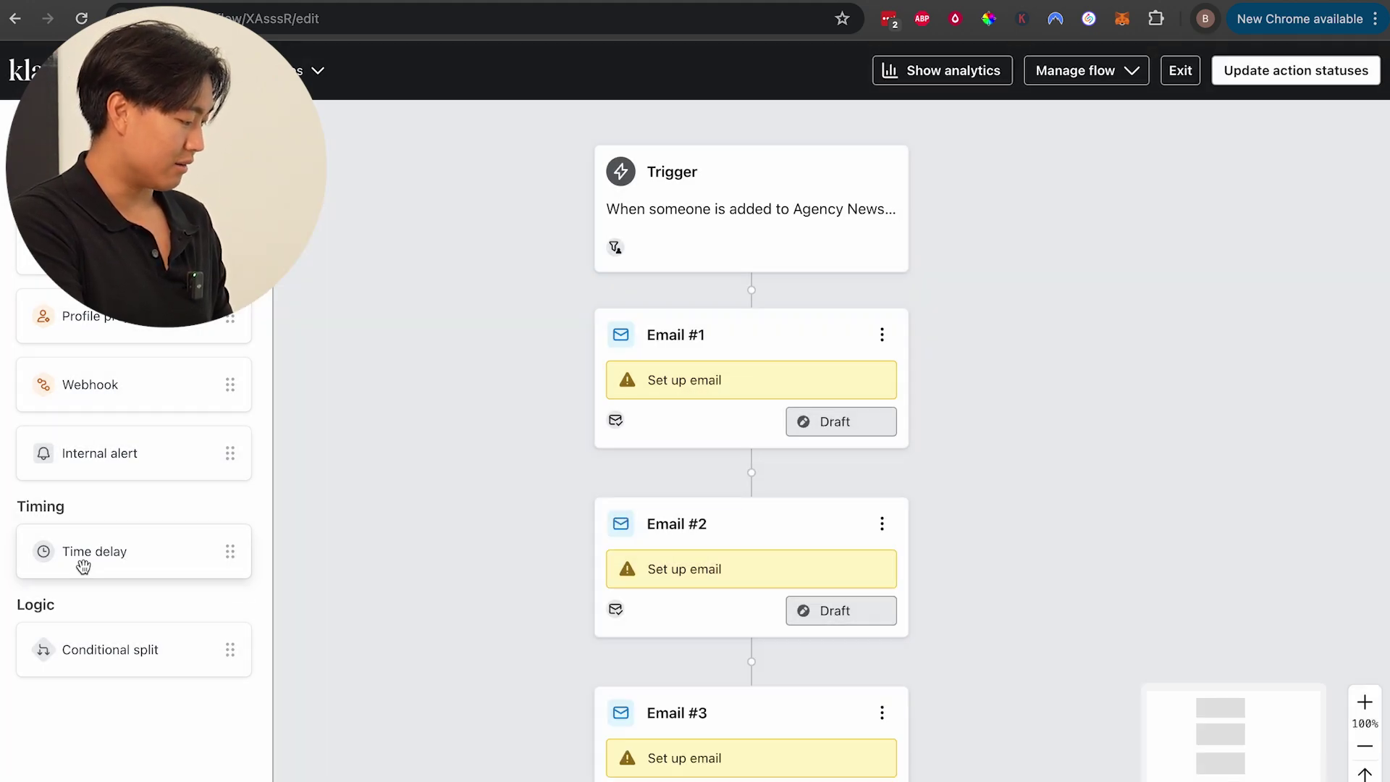
right_click(85, 395)
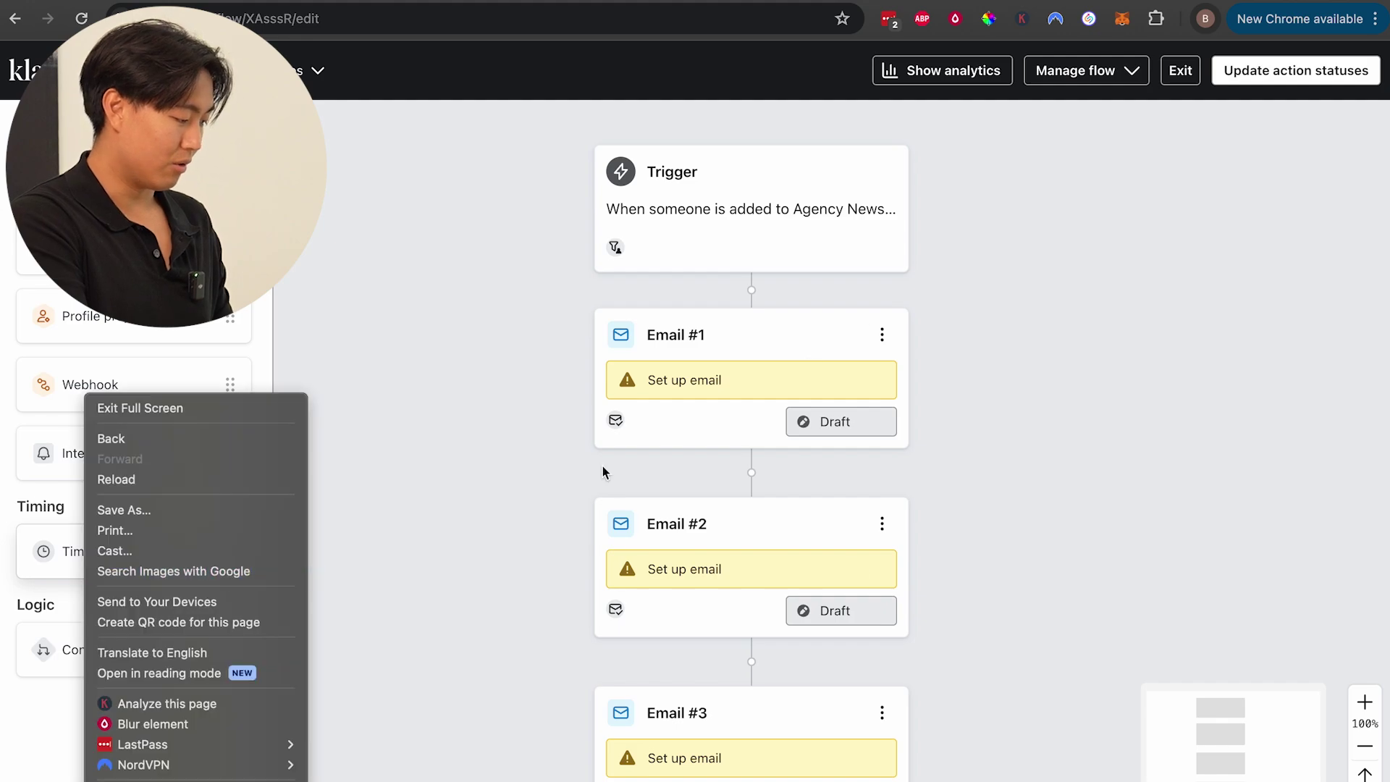
click(604, 472)
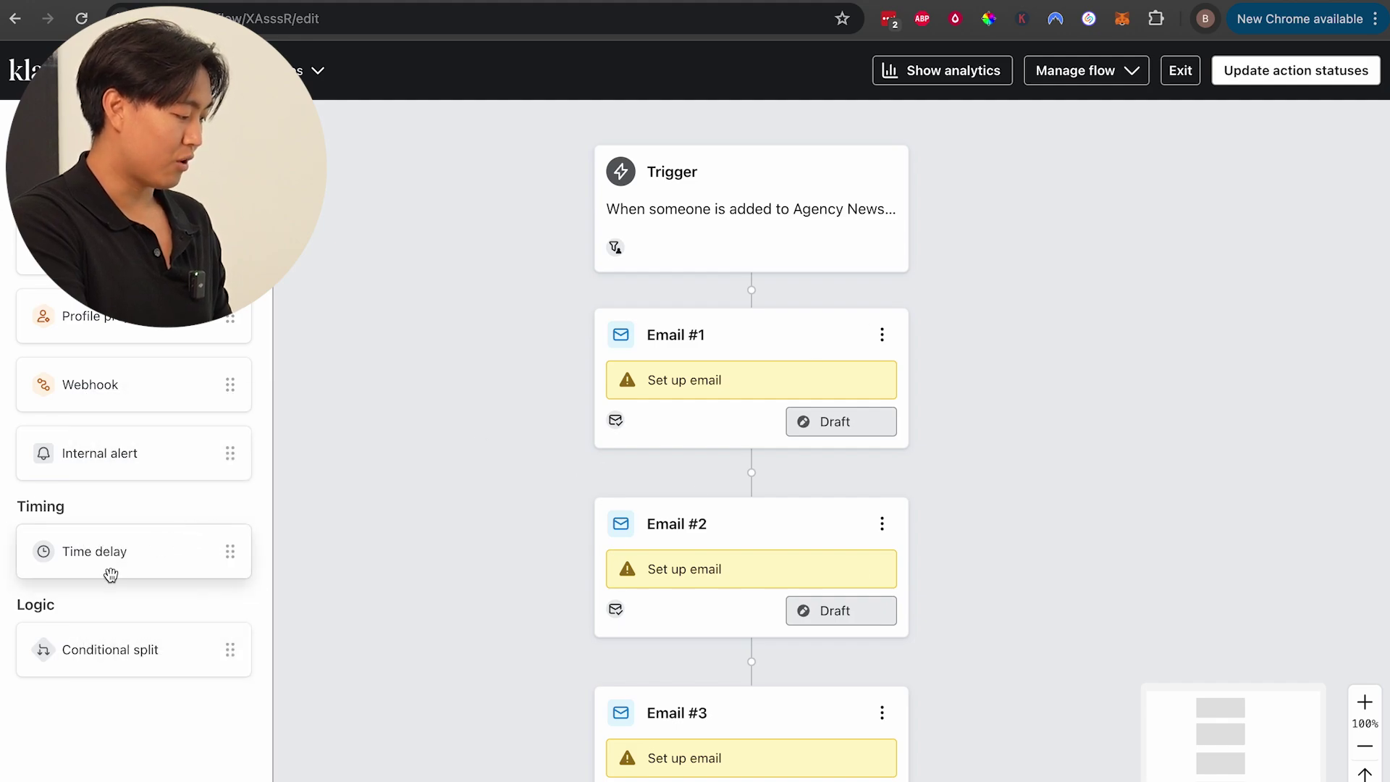
right_click(105, 397)
click(469, 490)
- Insert a time delay between Email #1 and Email #2, set it to 1 day, and save it
drag(146, 562, 802, 492)
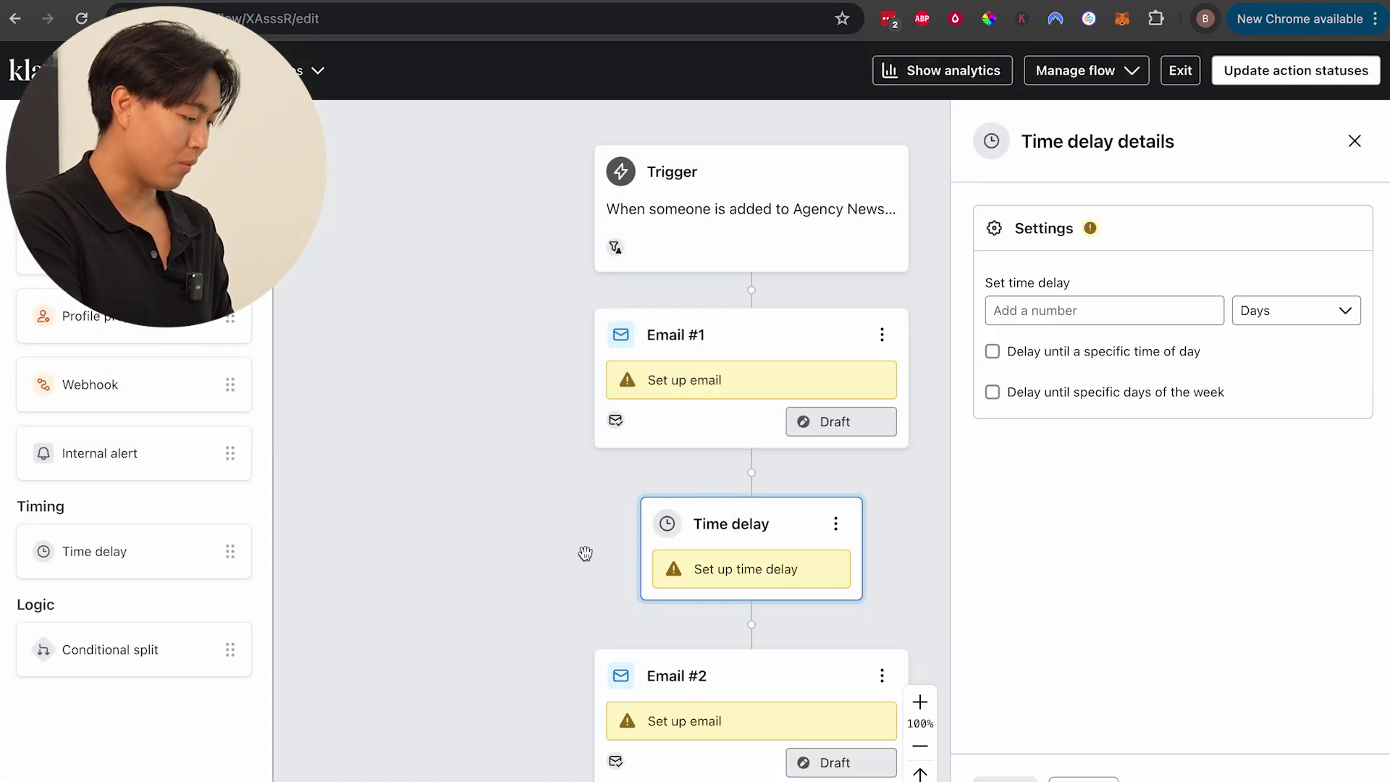
click(1090, 310)
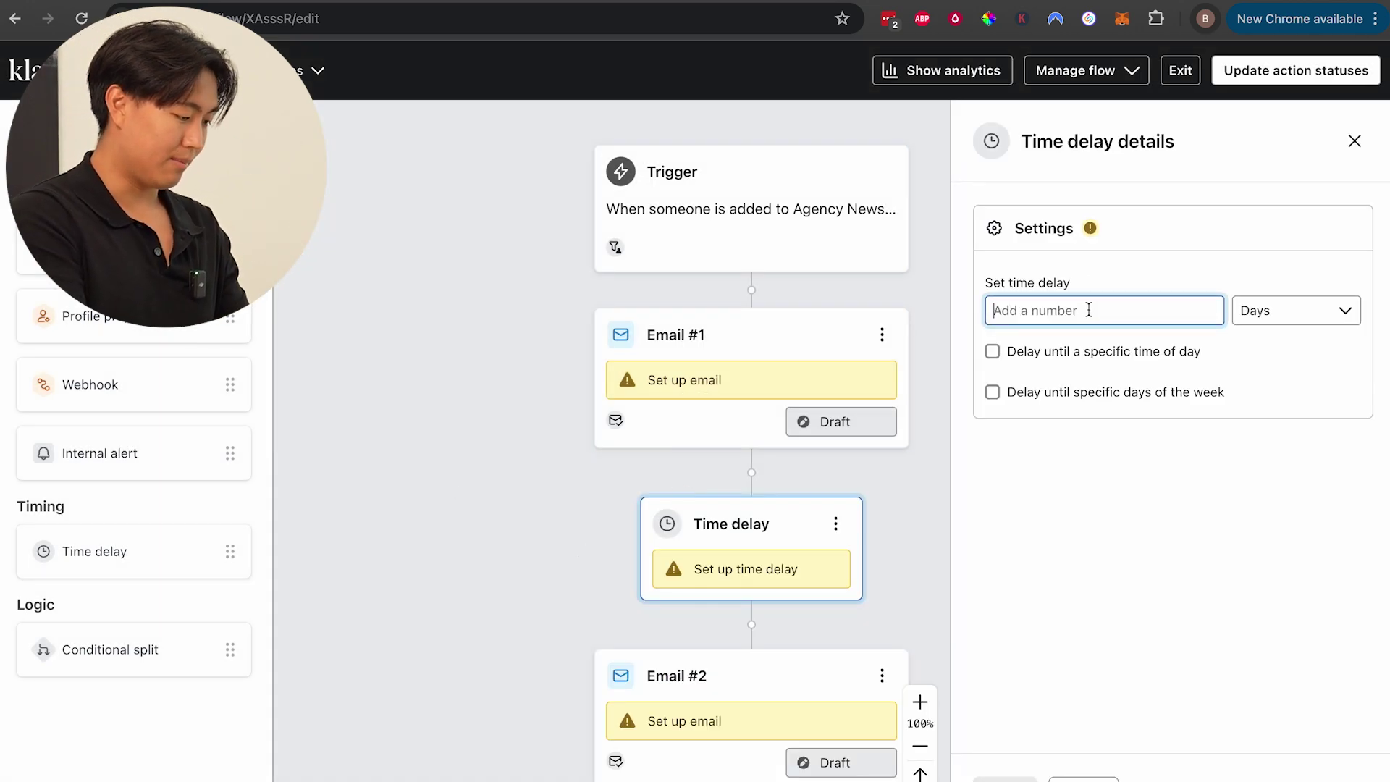
text(1)
key(BackSpace)
text(0)
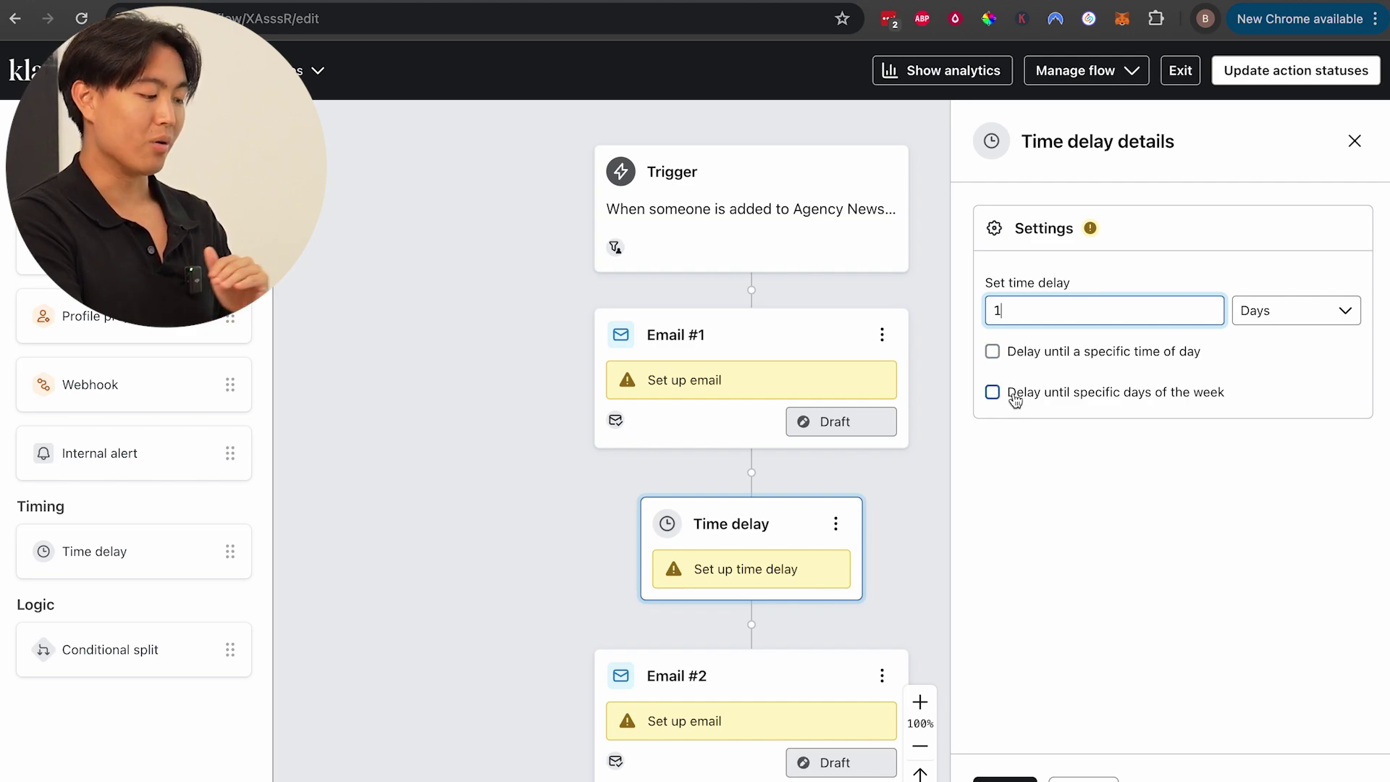
key(Return)
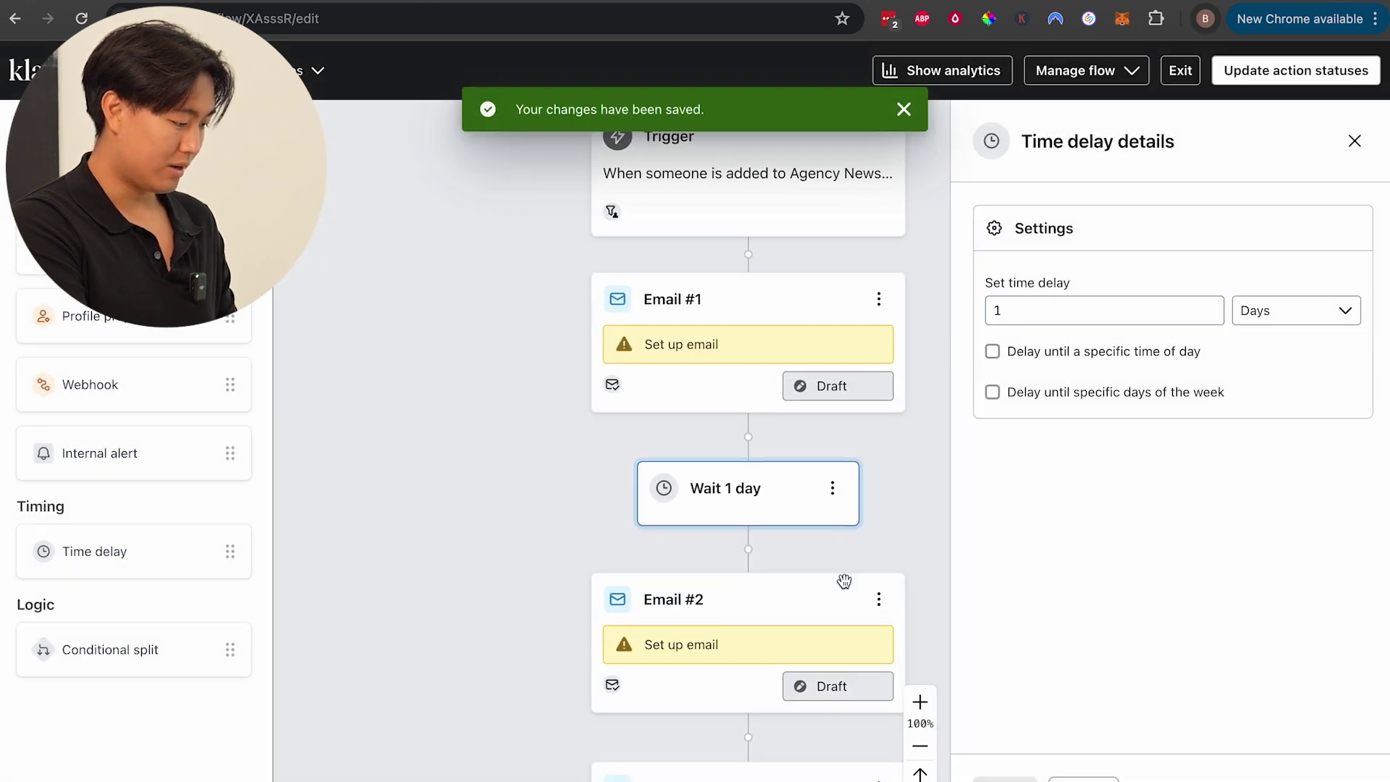
- Insert a time delay between Email #2 and Email #3, set it to 3 days, and save it
scroll(841, 581, down, 3)
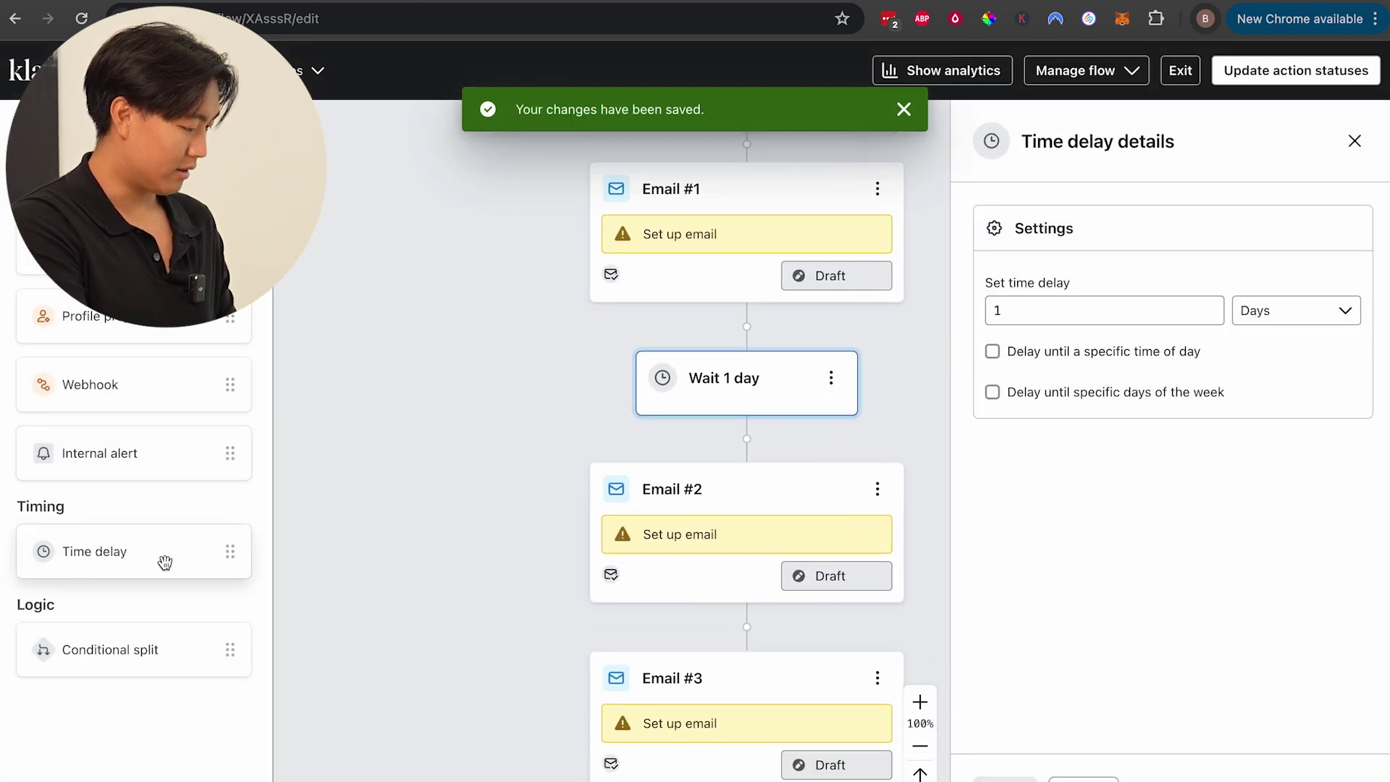
drag(164, 561, 733, 393)
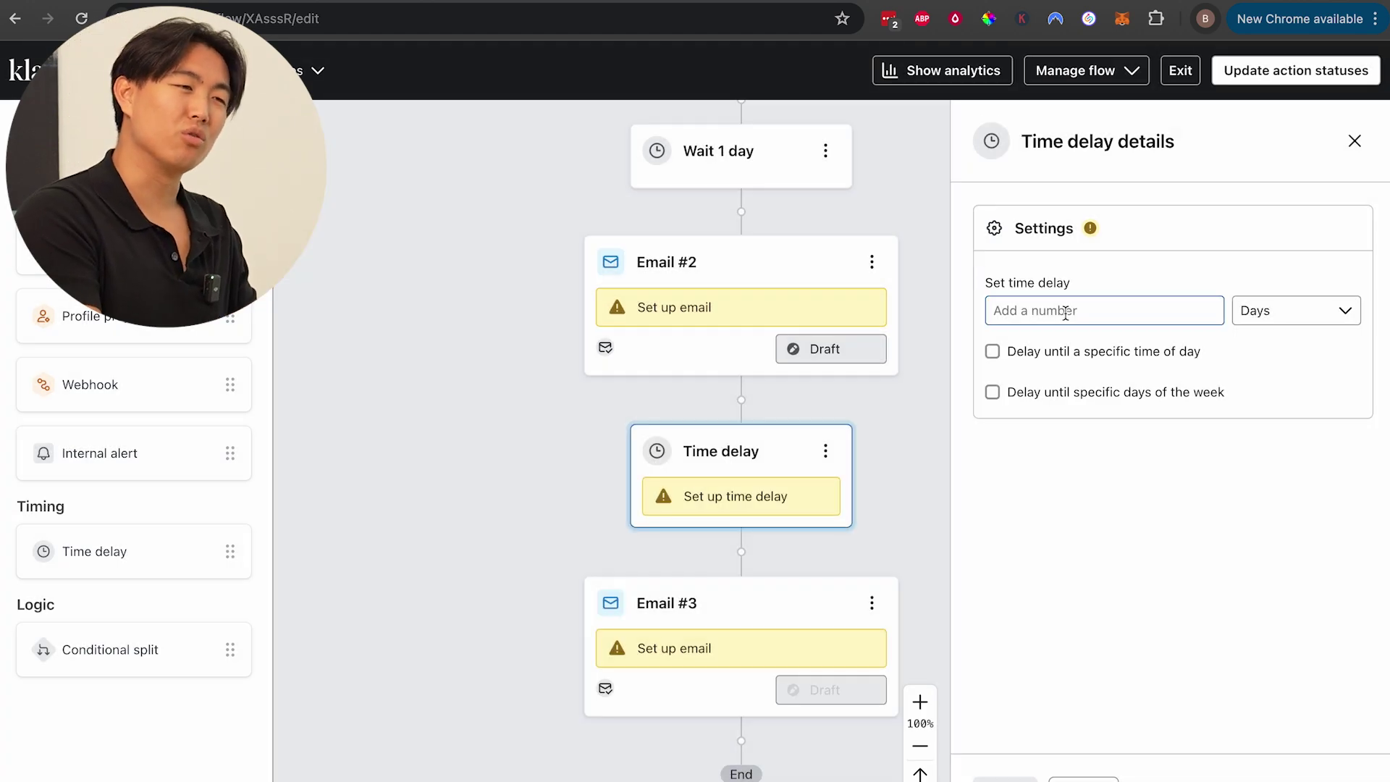
click(1066, 311)
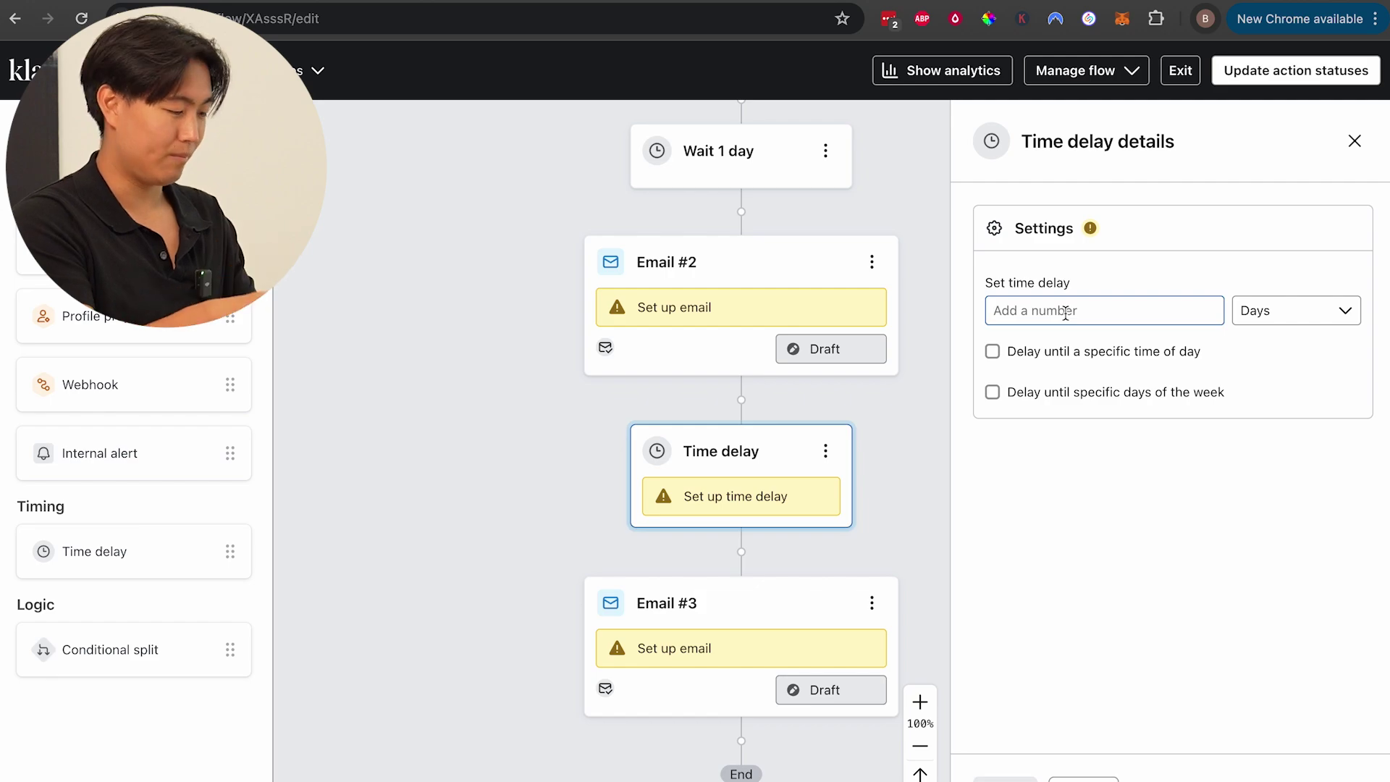
text(4)
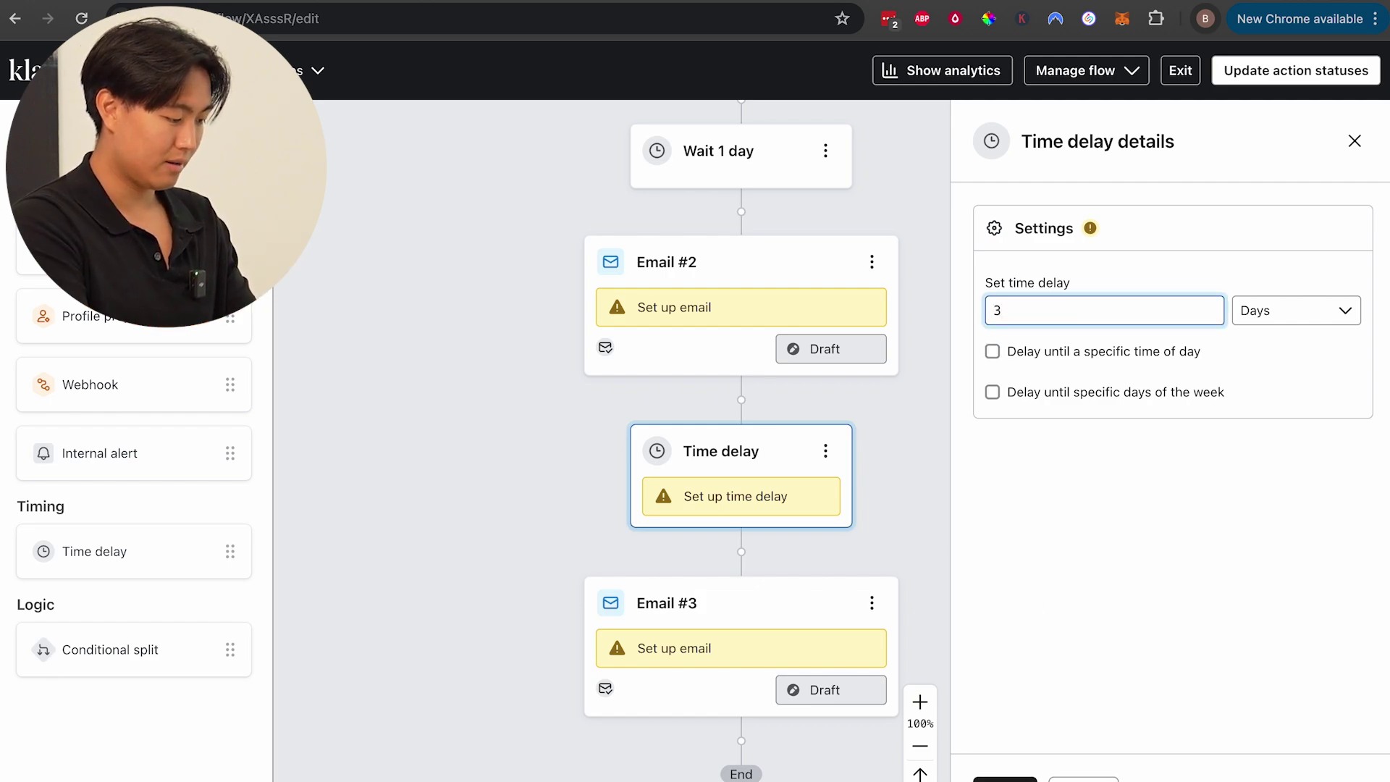
key(Return)
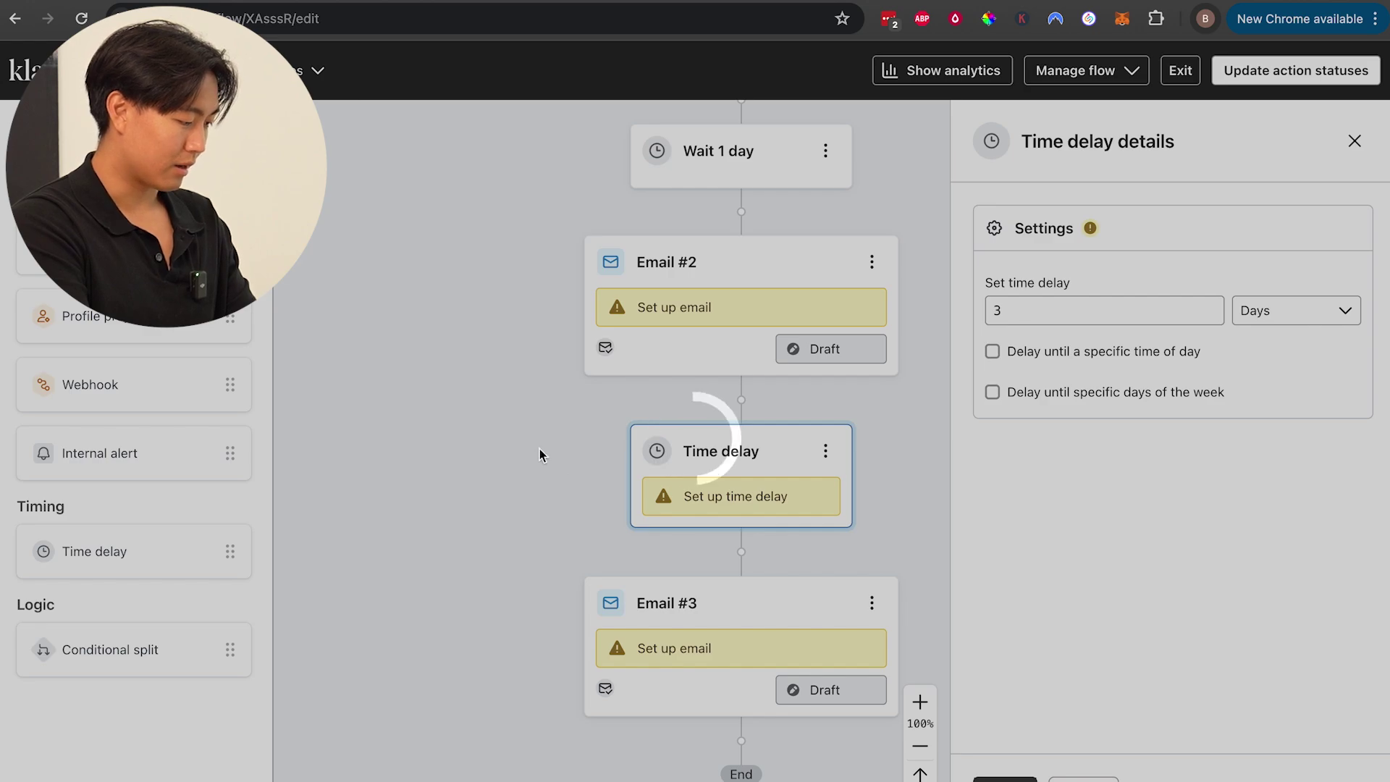
- Turn off Skip recently emailed profiles for Email #1, Email #2 and Email #3, and save the settings
scroll(698, 225, up, 5)
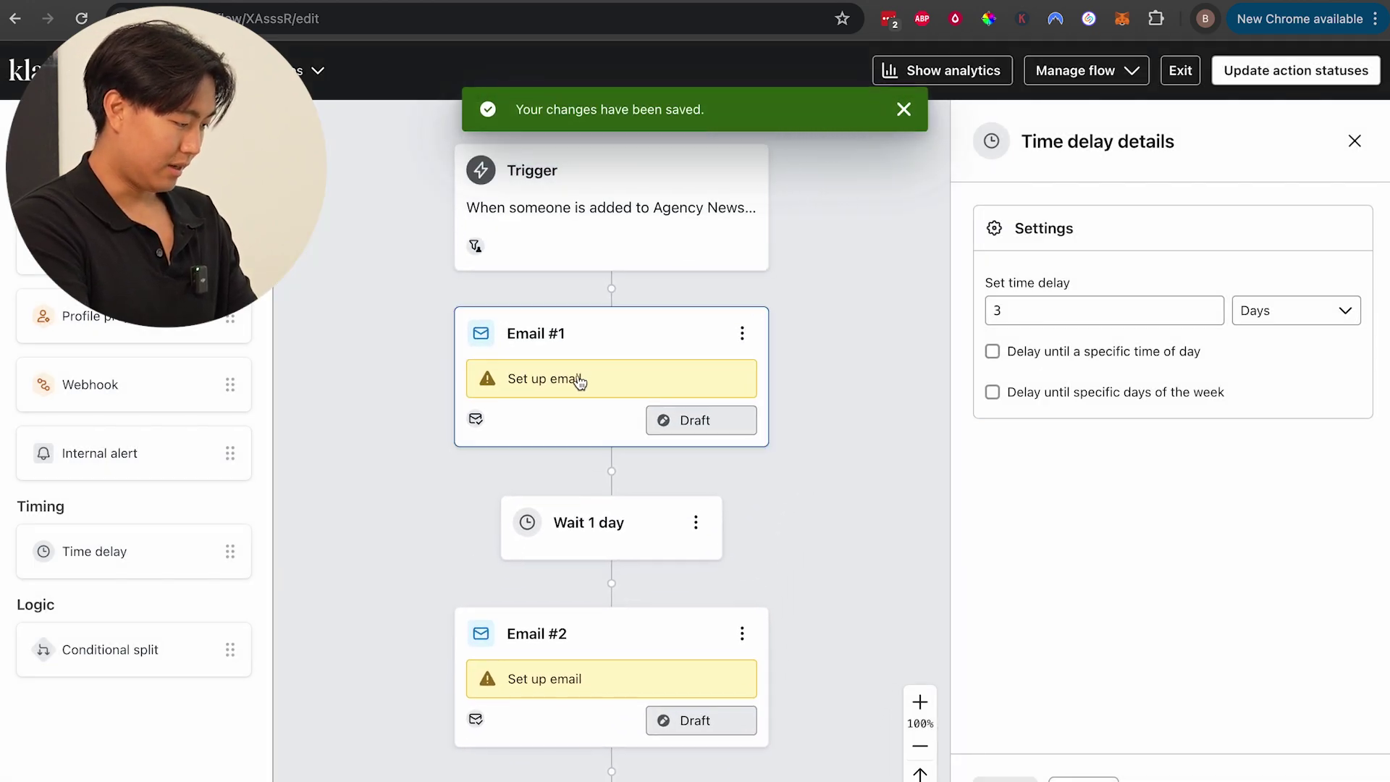
click(610, 346)
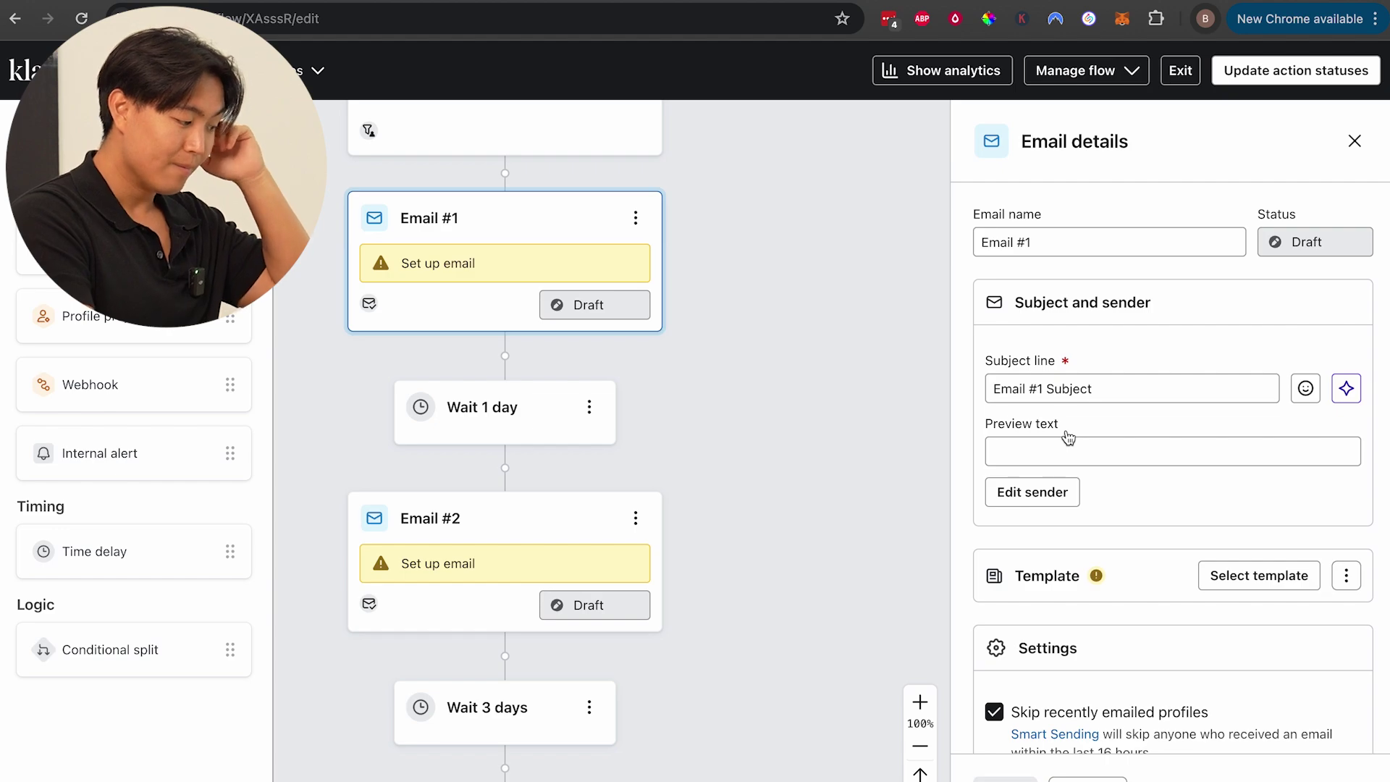
scroll(1067, 435, down, 4)
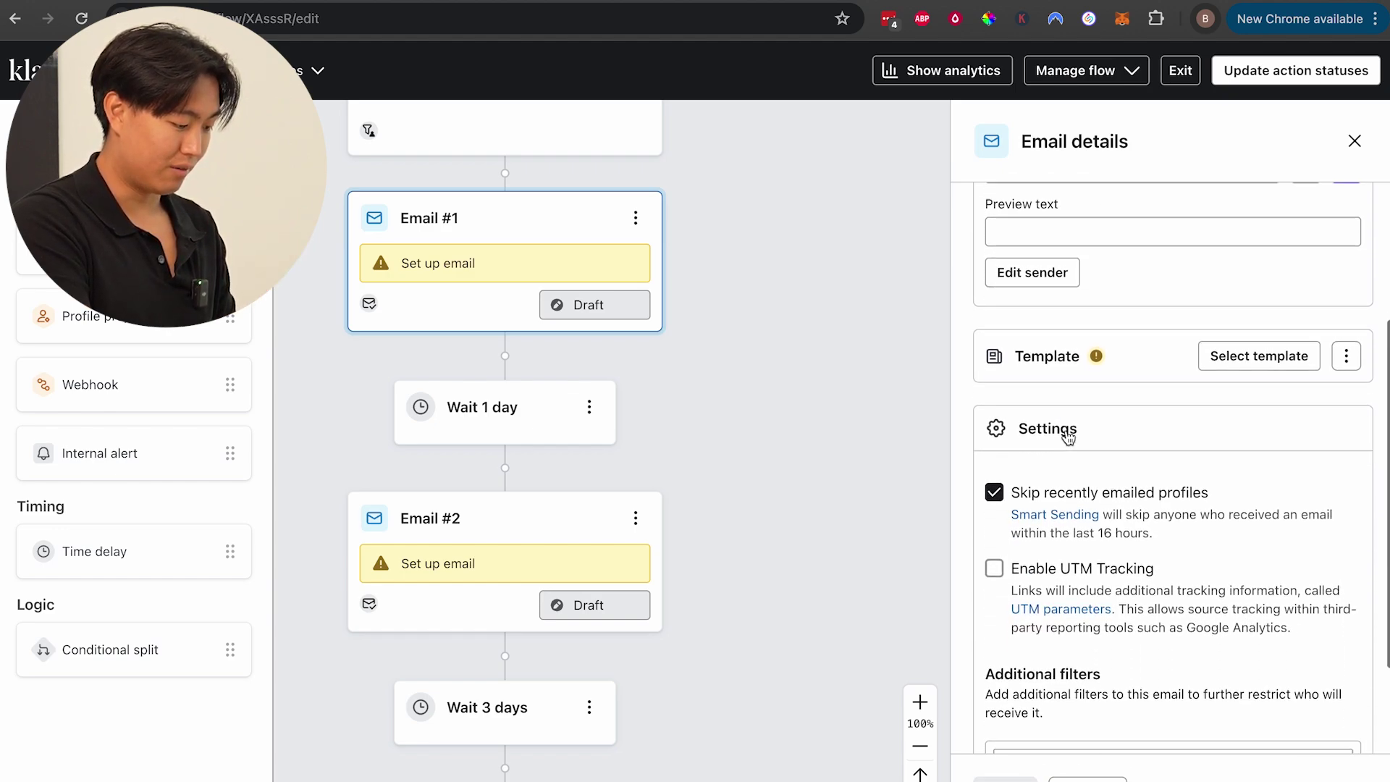
click(1021, 454)
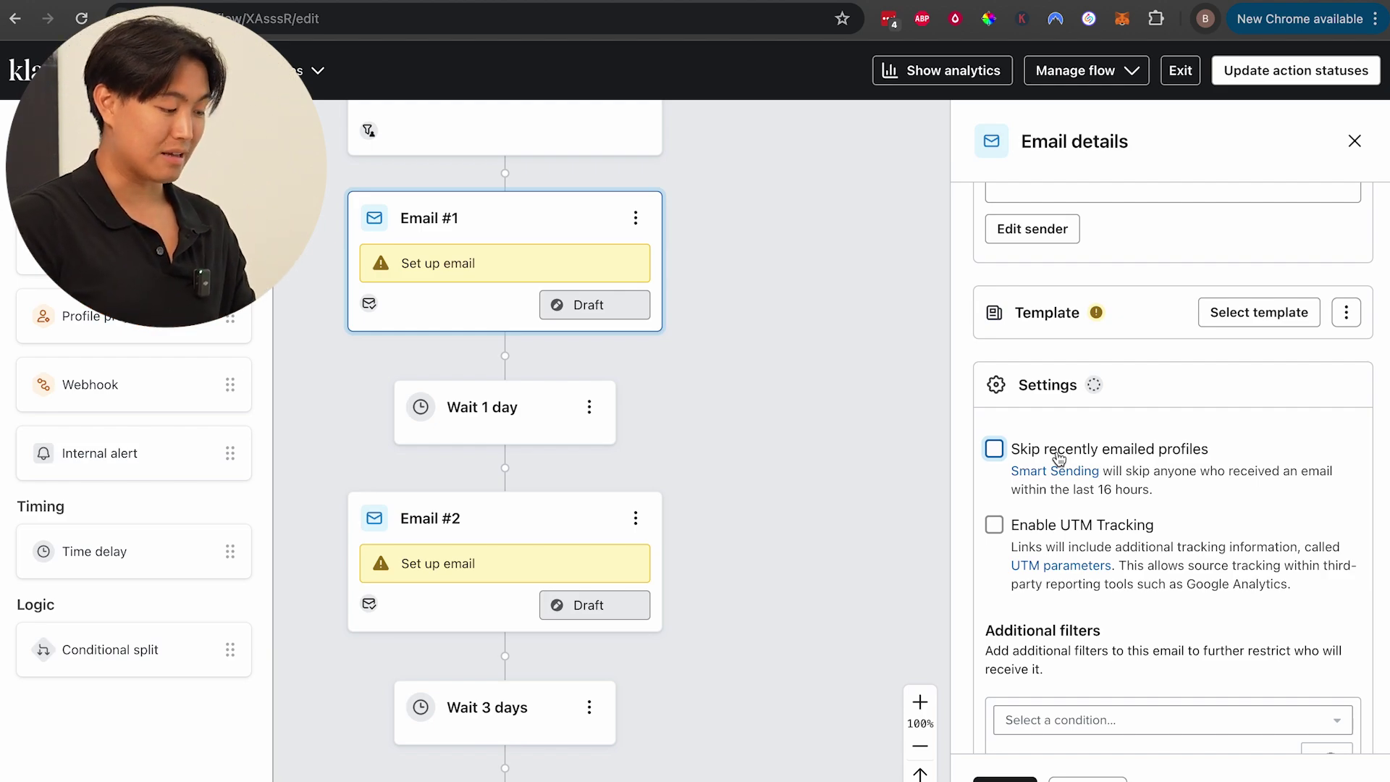
click(506, 565)
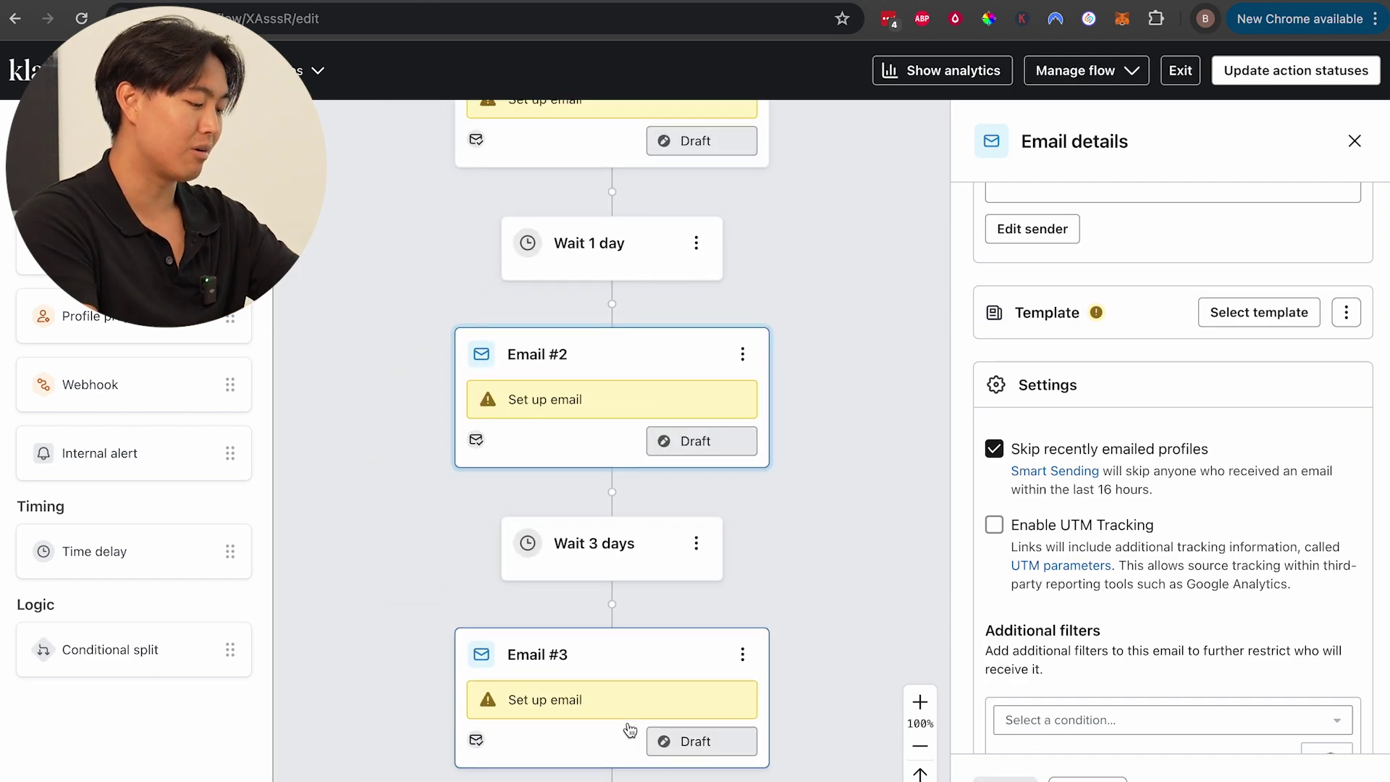
click(994, 449)
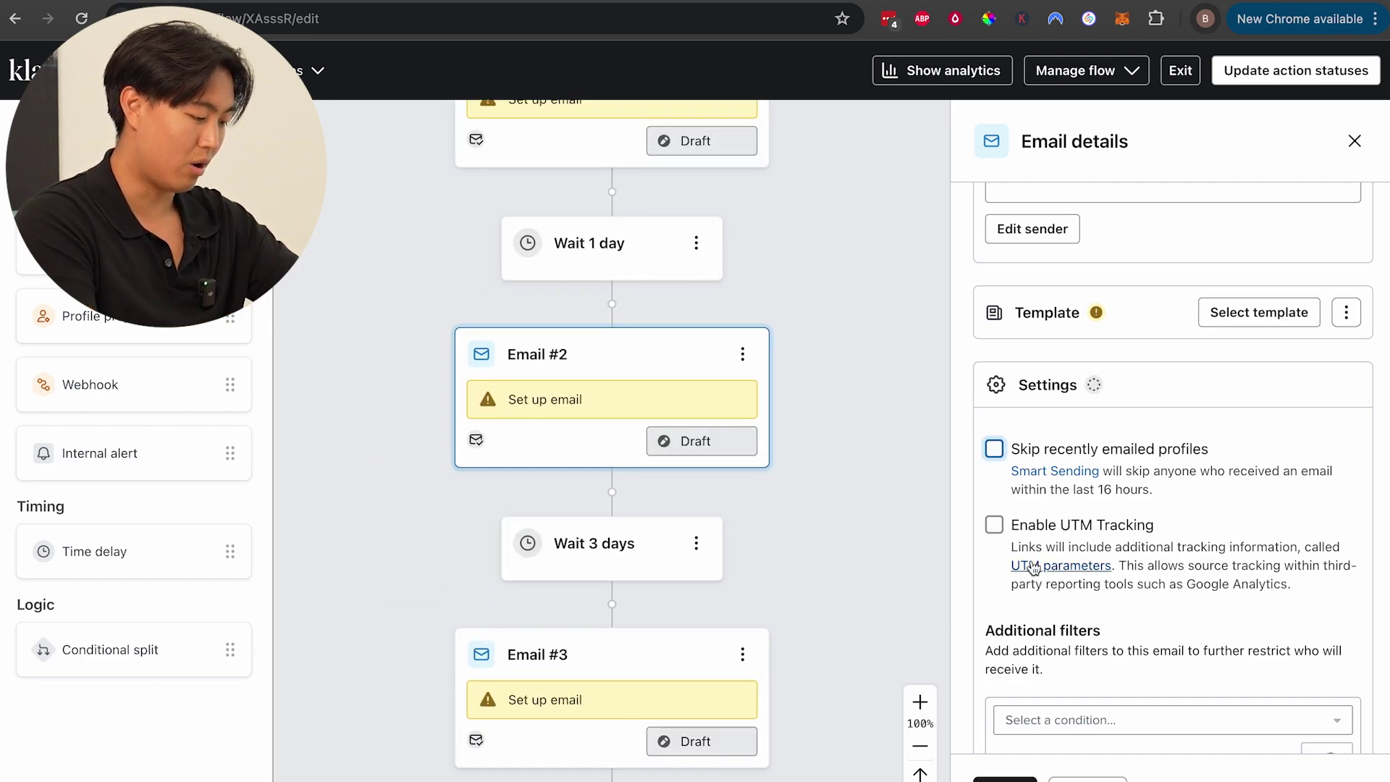
click(608, 697)
click(1029, 447)
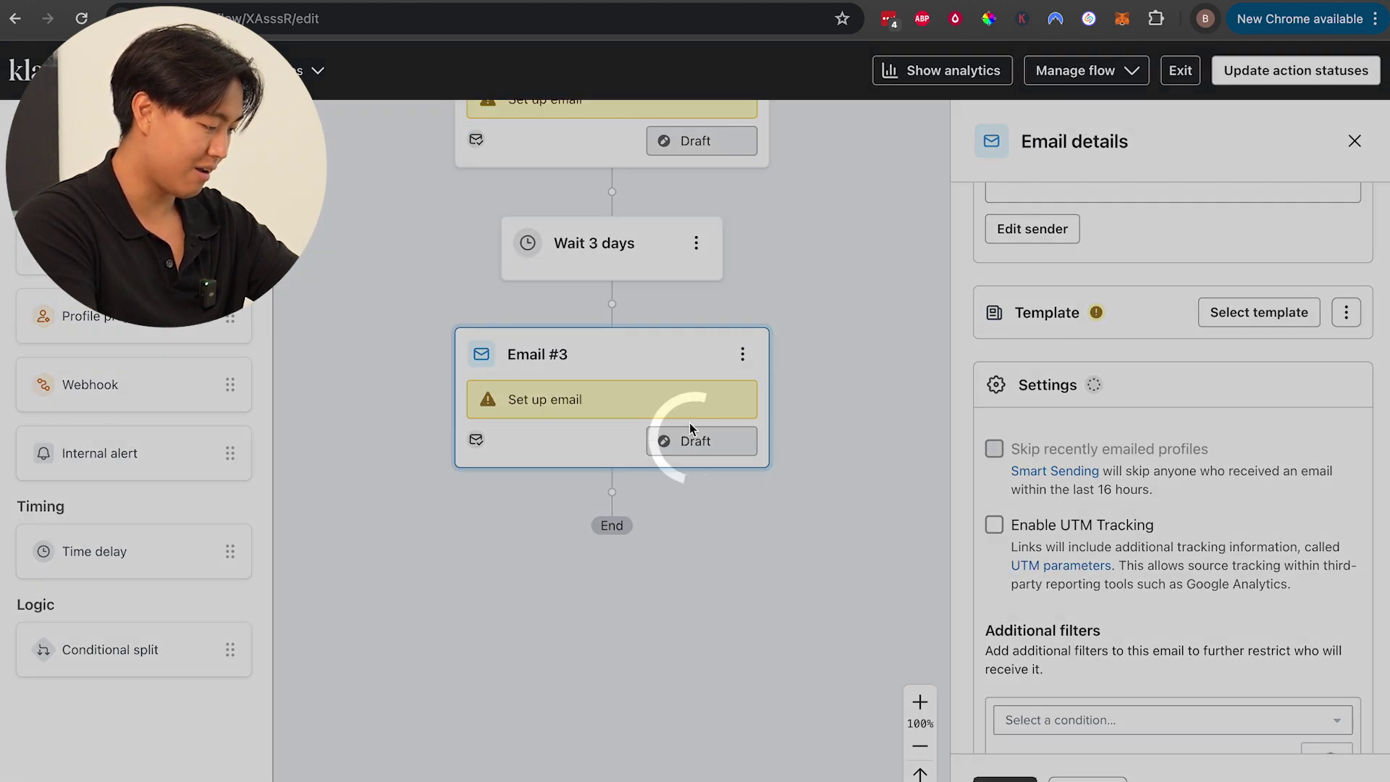
click(990, 449)
click(990, 449)
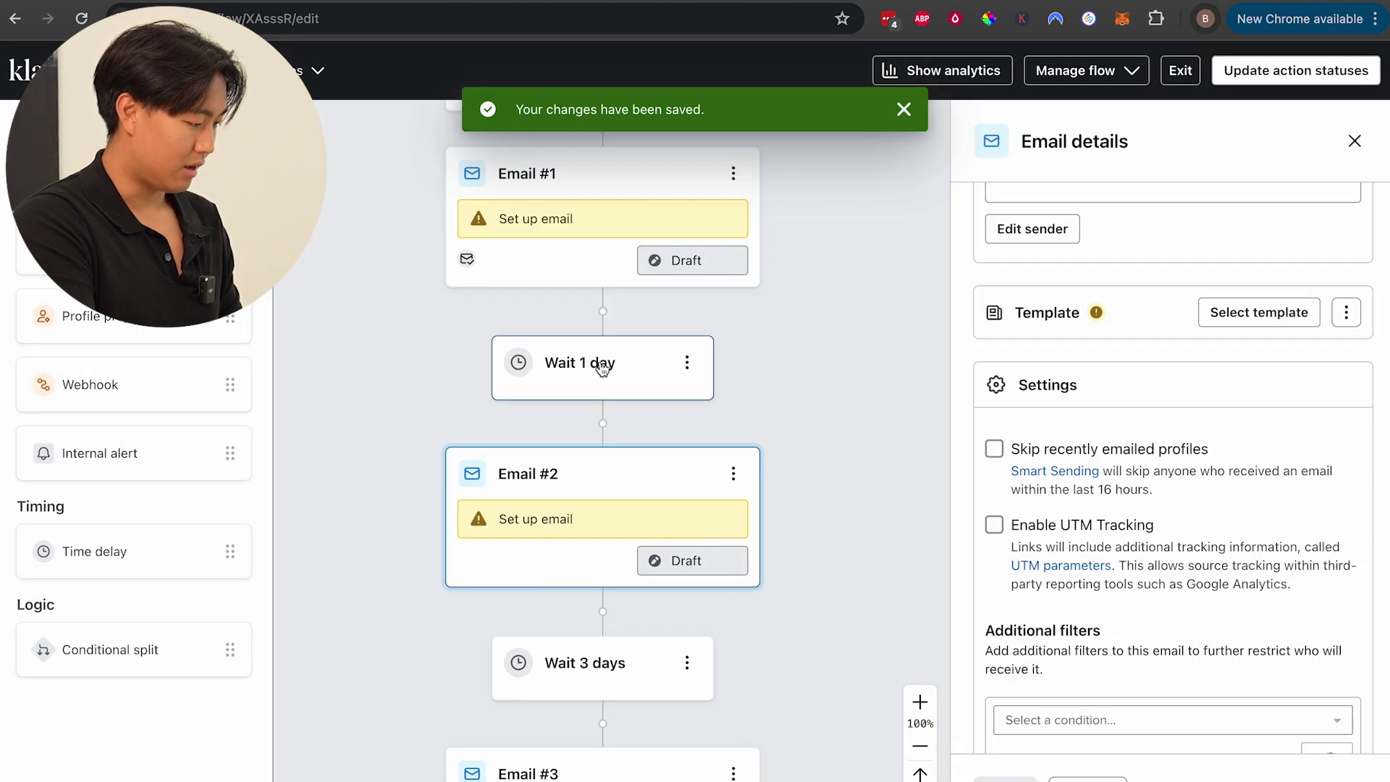
click(599, 211)
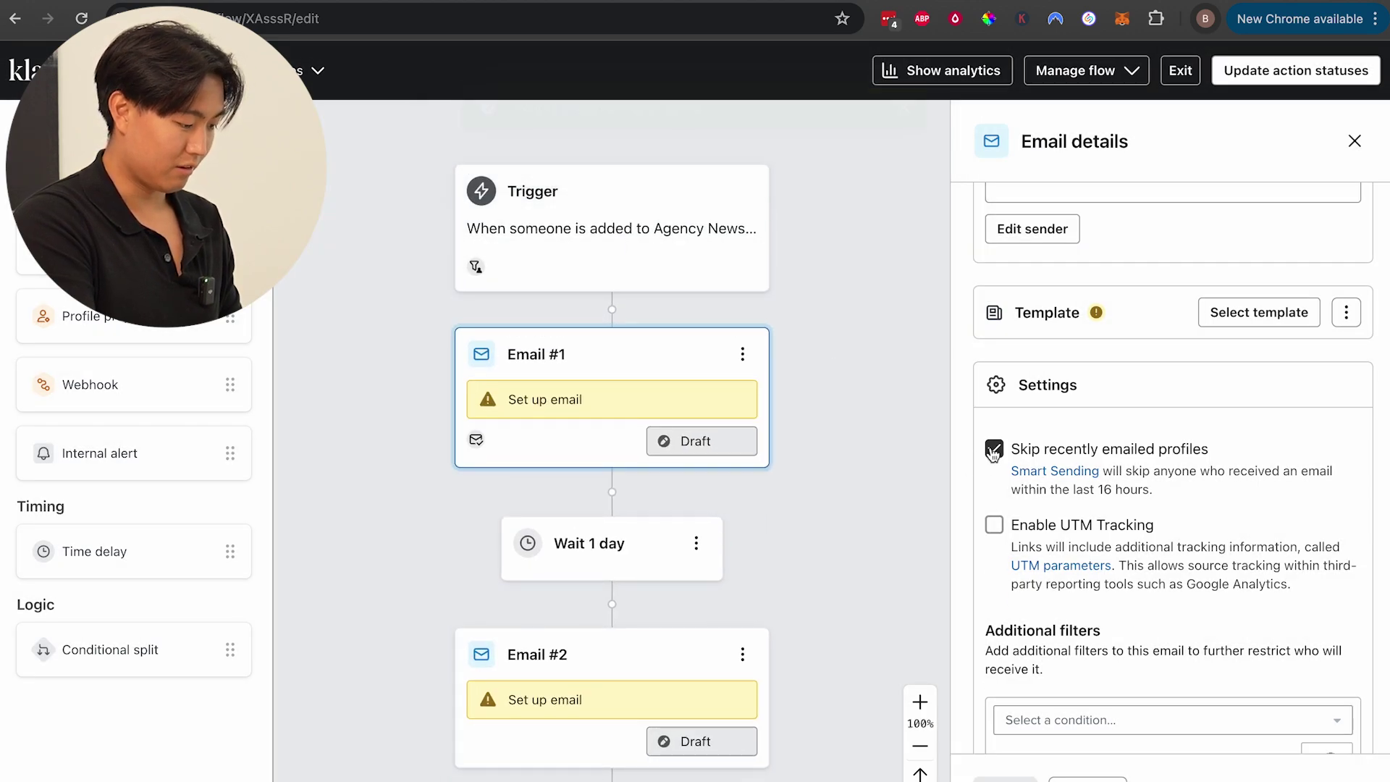
click(995, 449)
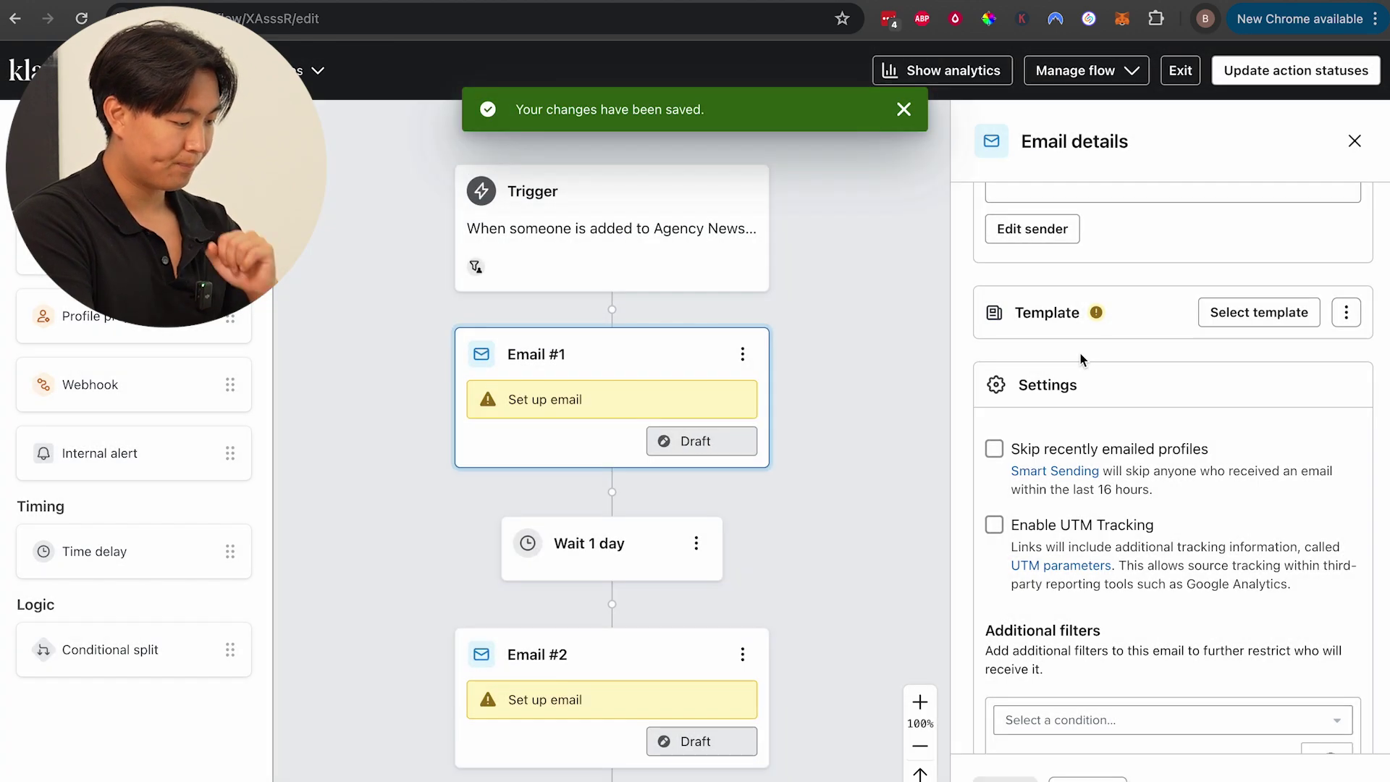
- Check the Welcome 1 design in Figma, and set Email #1's subject line in Klaviyo to "Hi from Ivy Bears"
scroll(1144, 279, up, 5)
click(1110, 387)
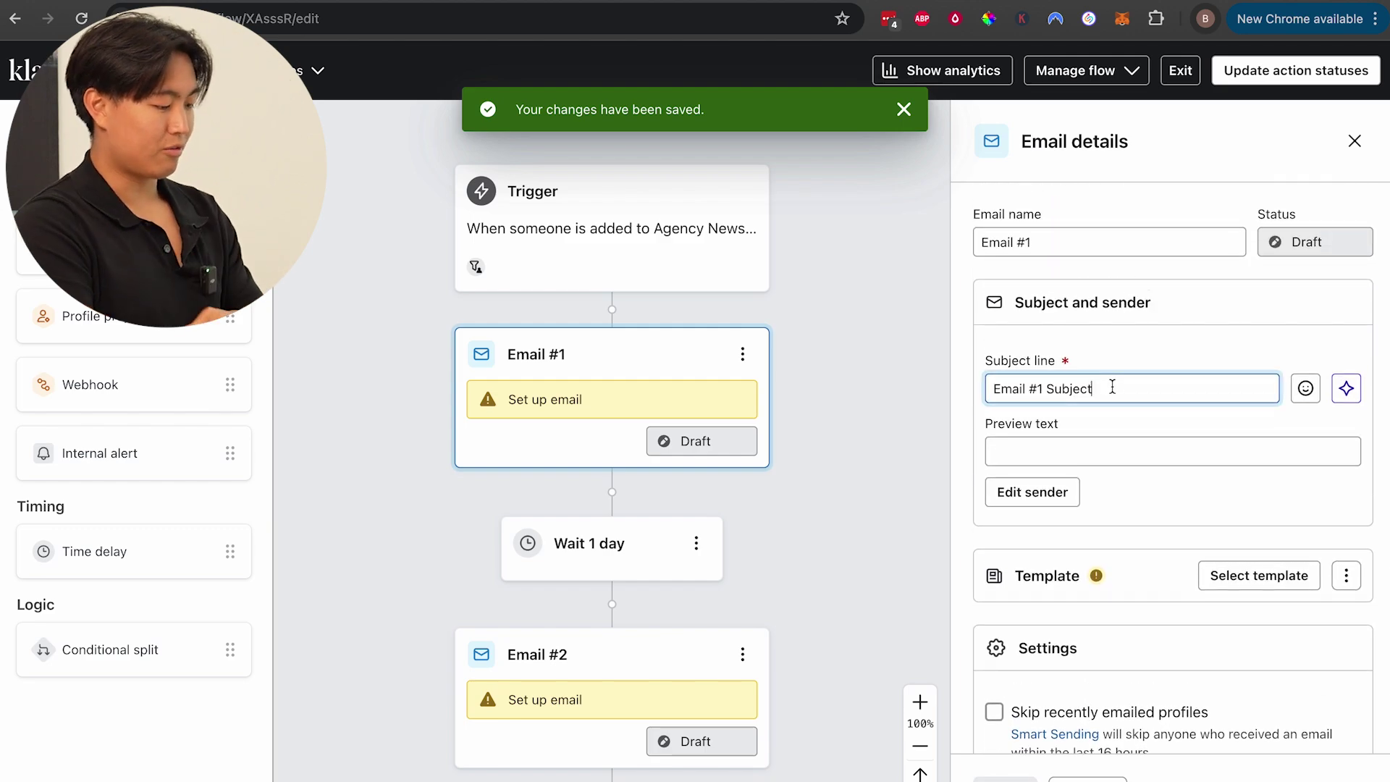
key(super+a)
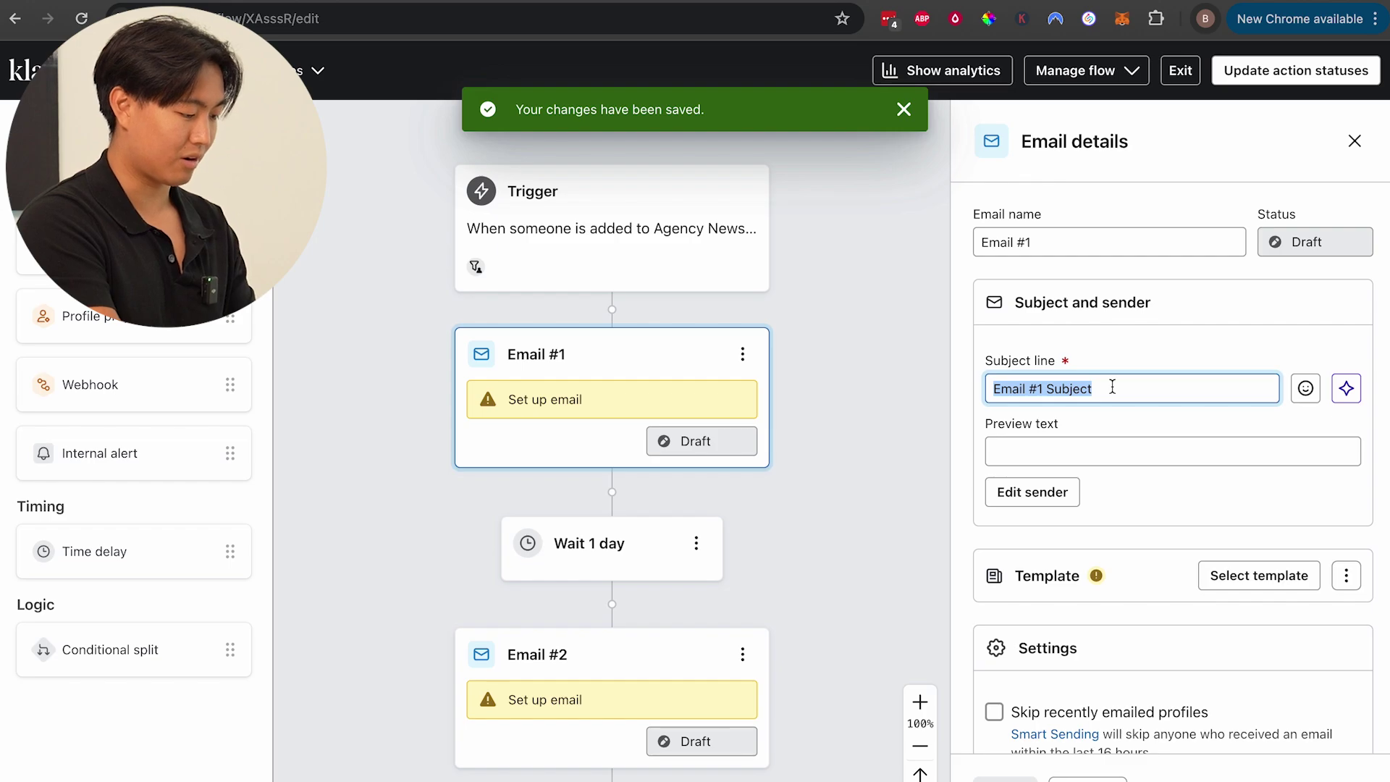
key(super+Tab)
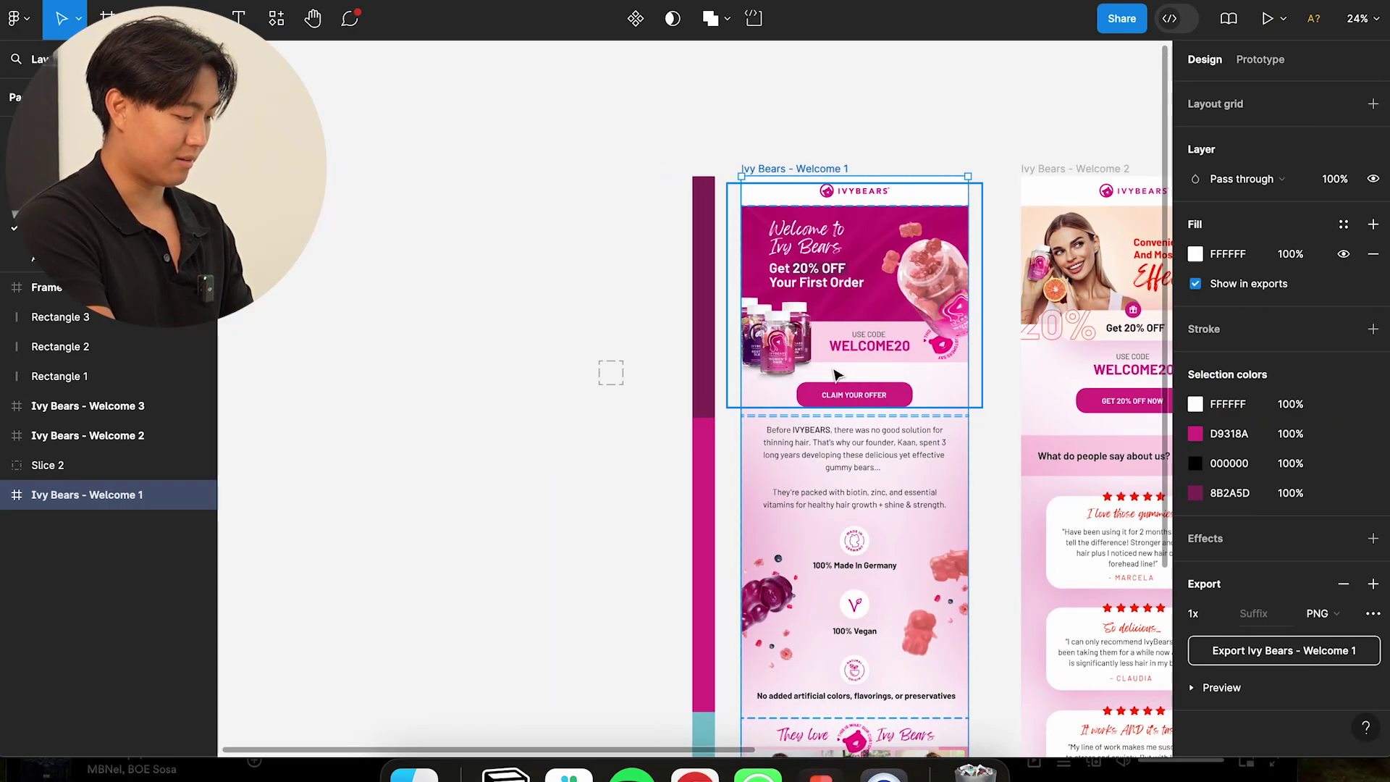
scroll(838, 375, up, 5)
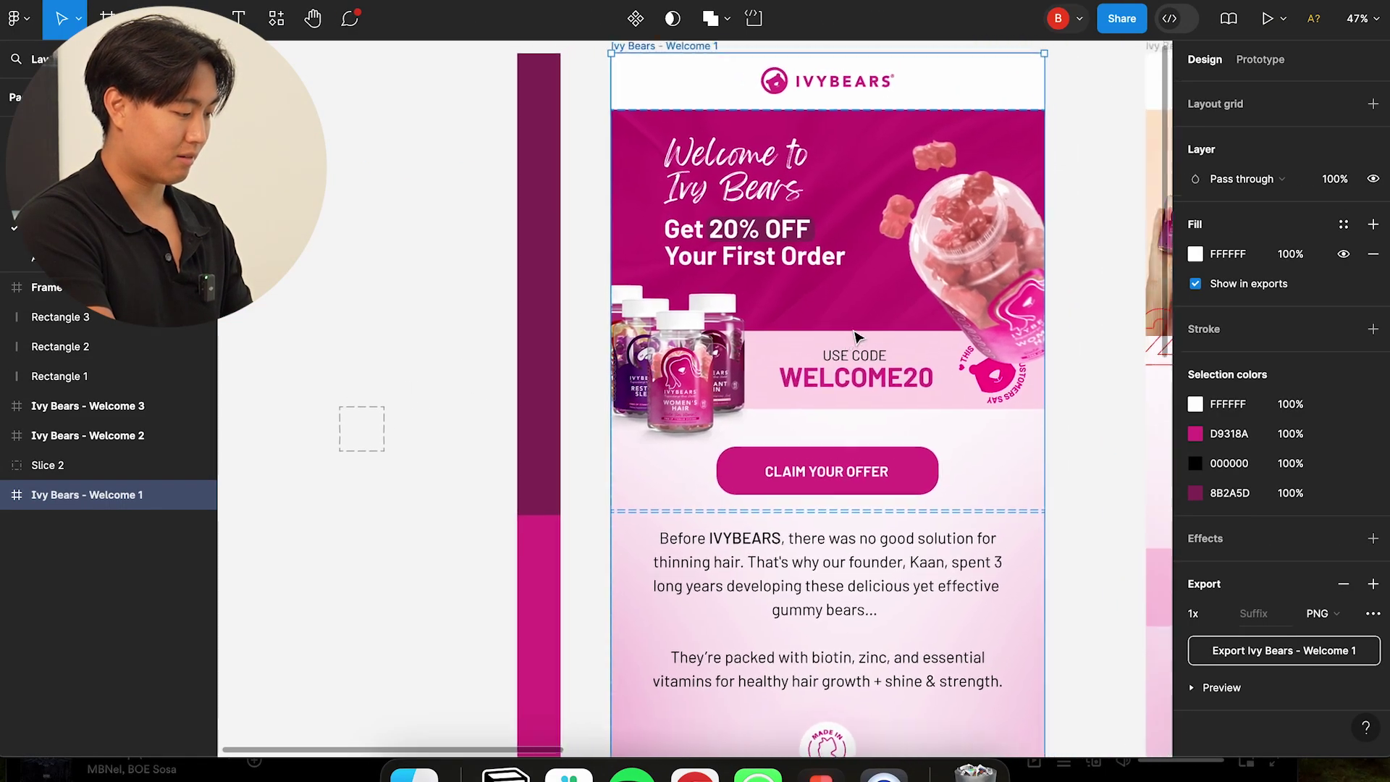
key(super+Tab)
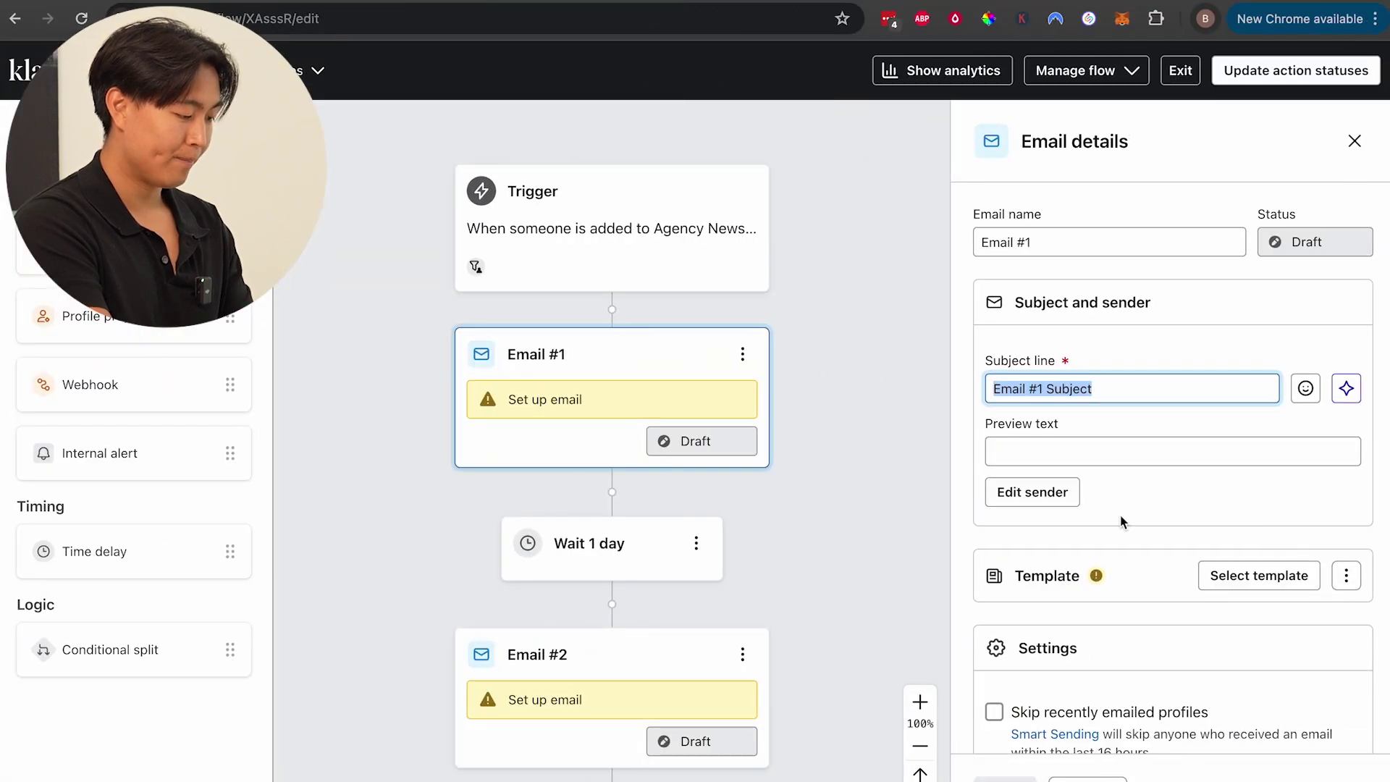
text(Hi from Ivy B)
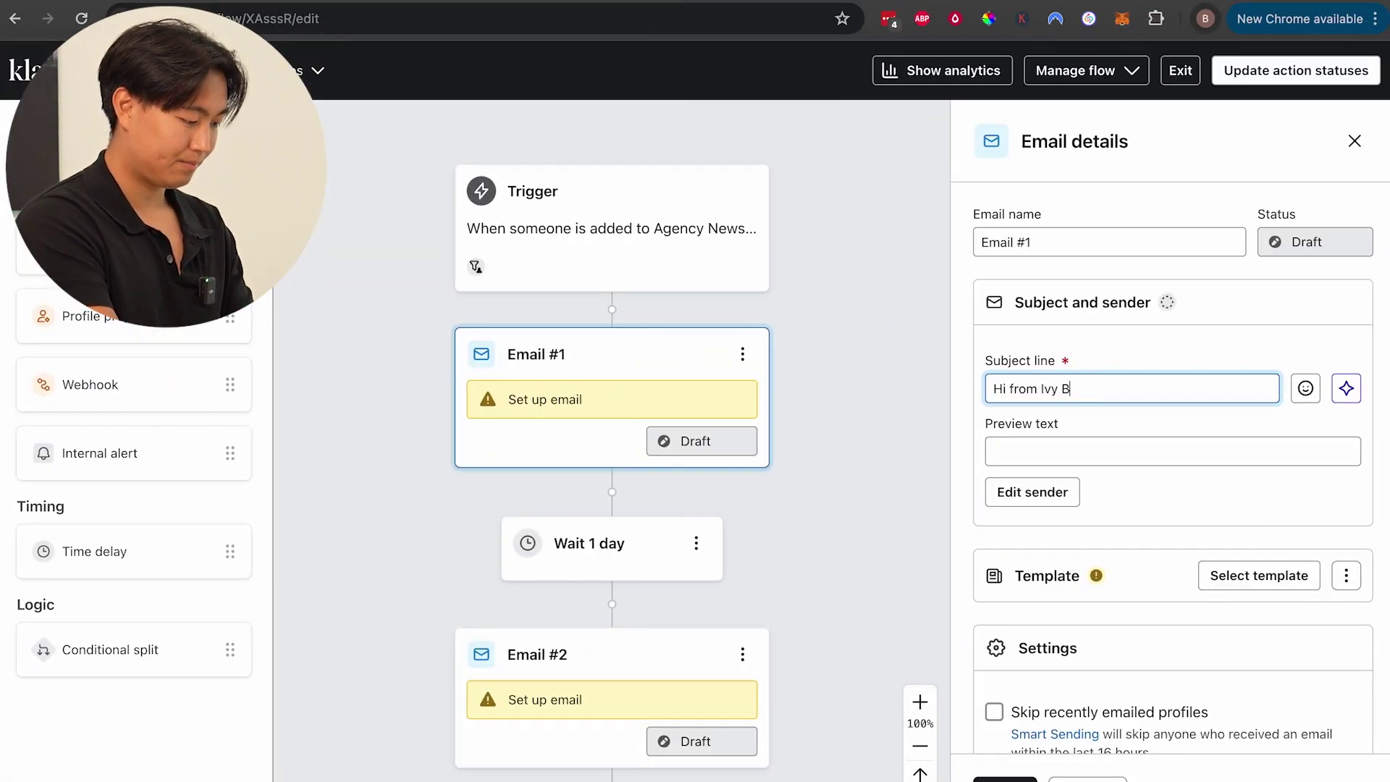
- Set Email #1's preview text to "Get 20% off first order" and save the subject and sender details
key(Tab)
key(Tab)
key(Tab)
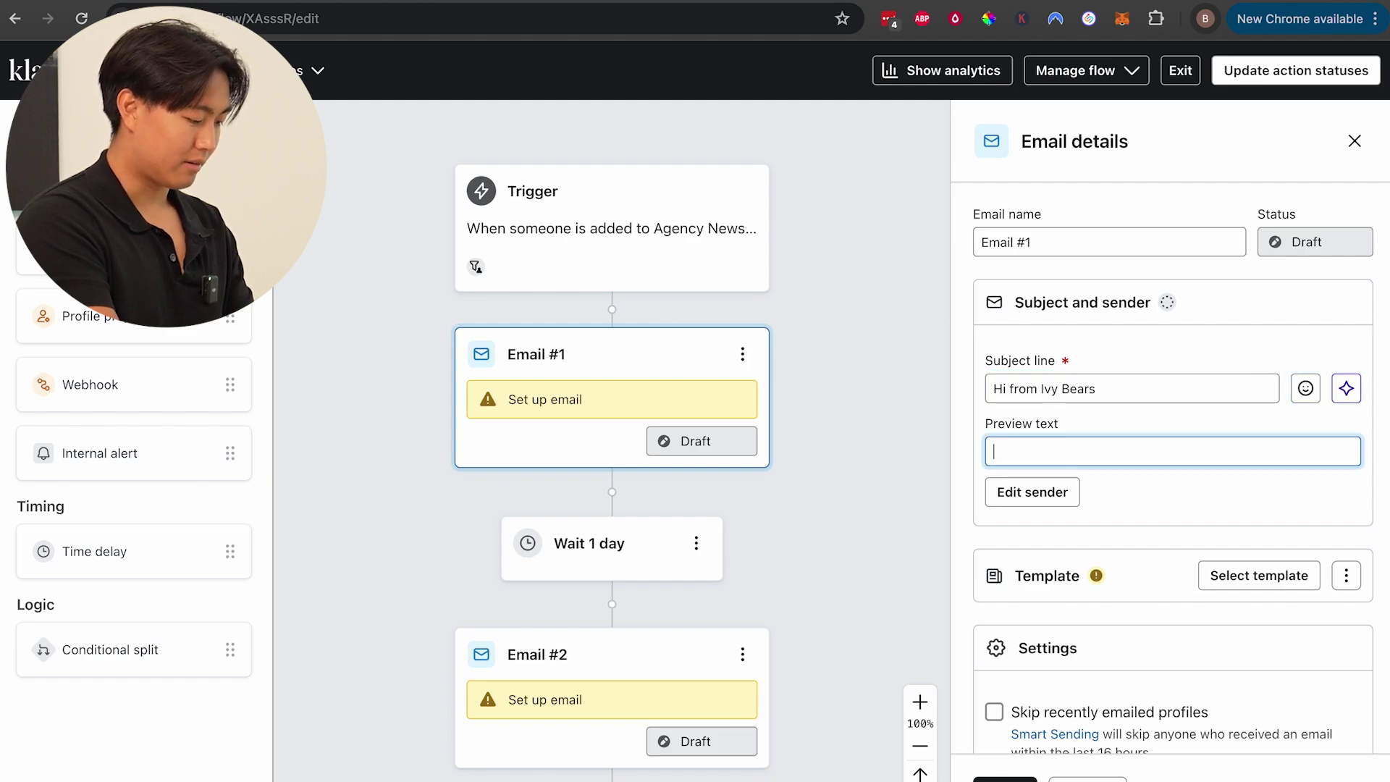
text(Get 20% off first order)
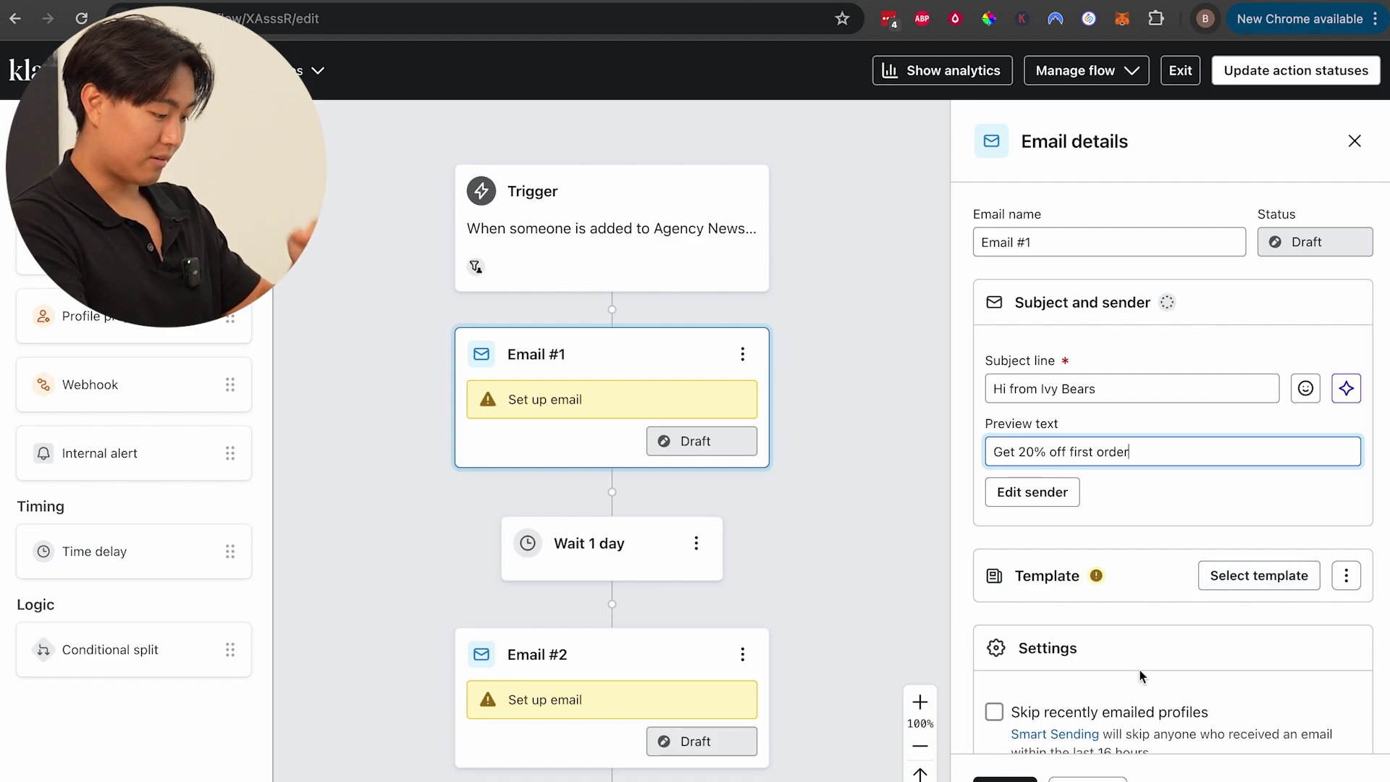
click(1231, 613)
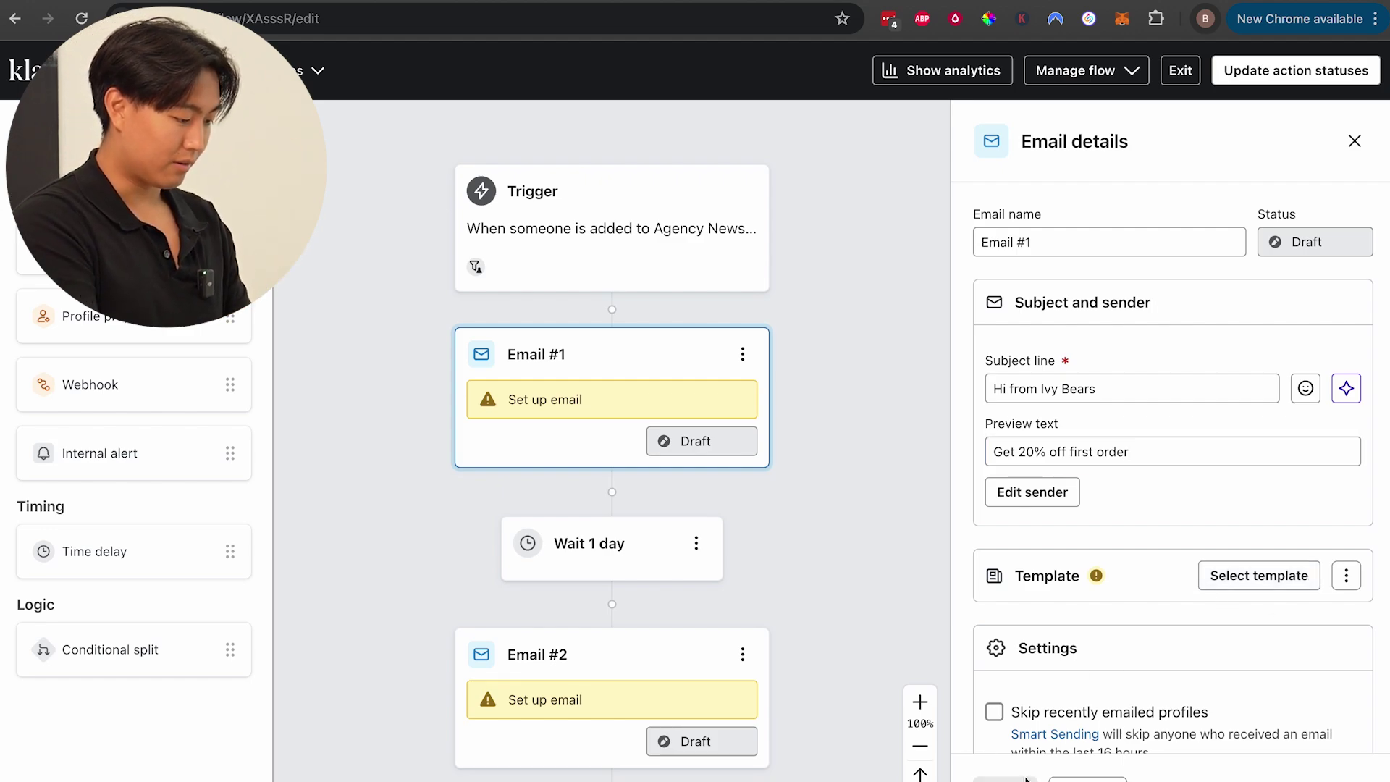
- Open the template library for Email #1 and filter it to the Basic layout template type
click(1233, 573)
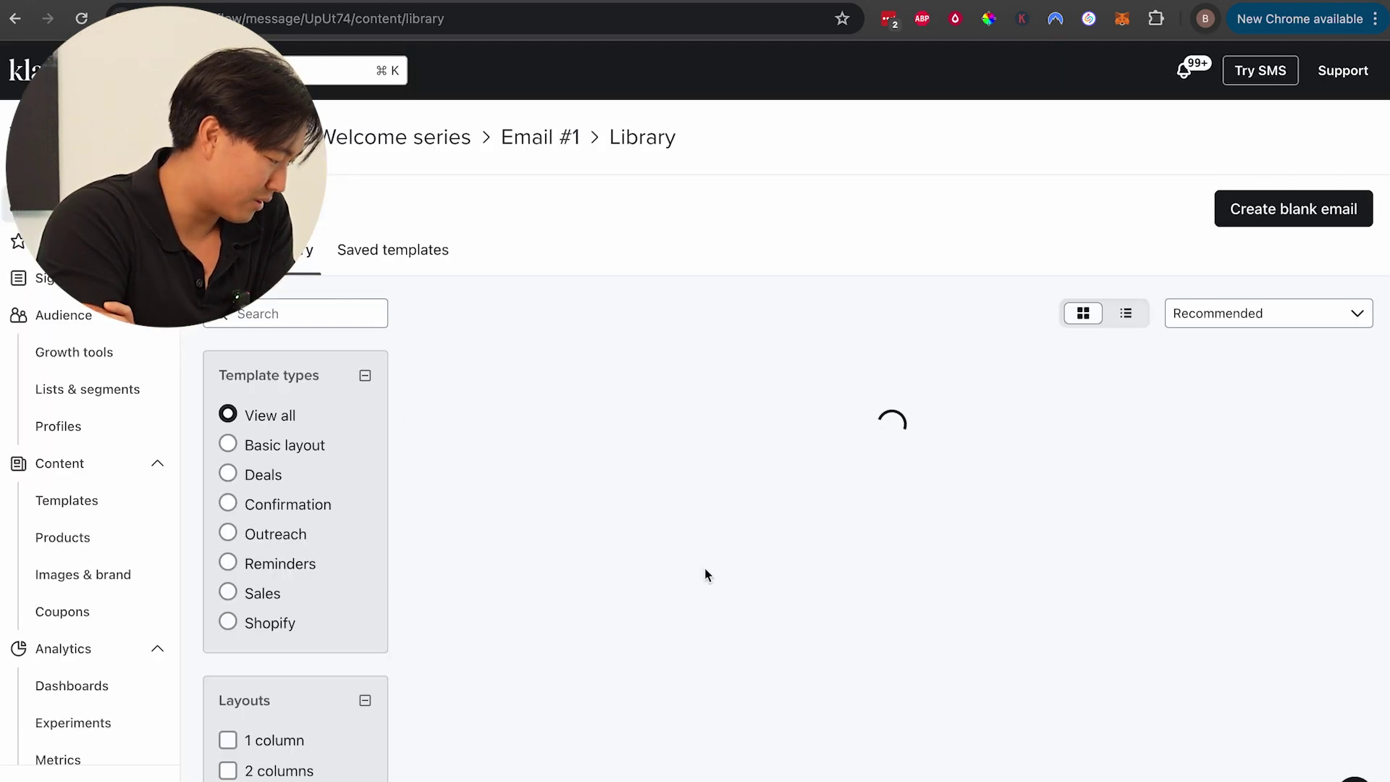
scroll(637, 446, down, 10)
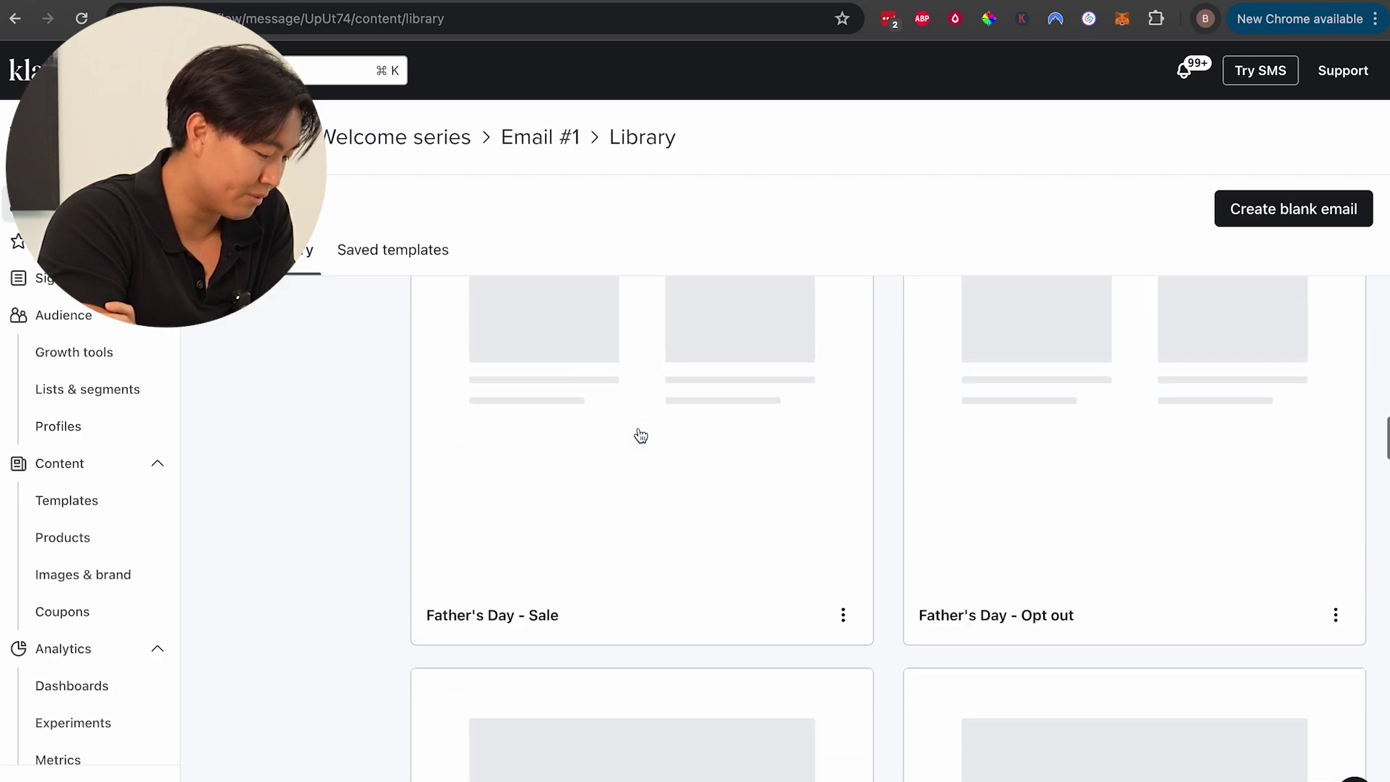
scroll(641, 436, up, 10)
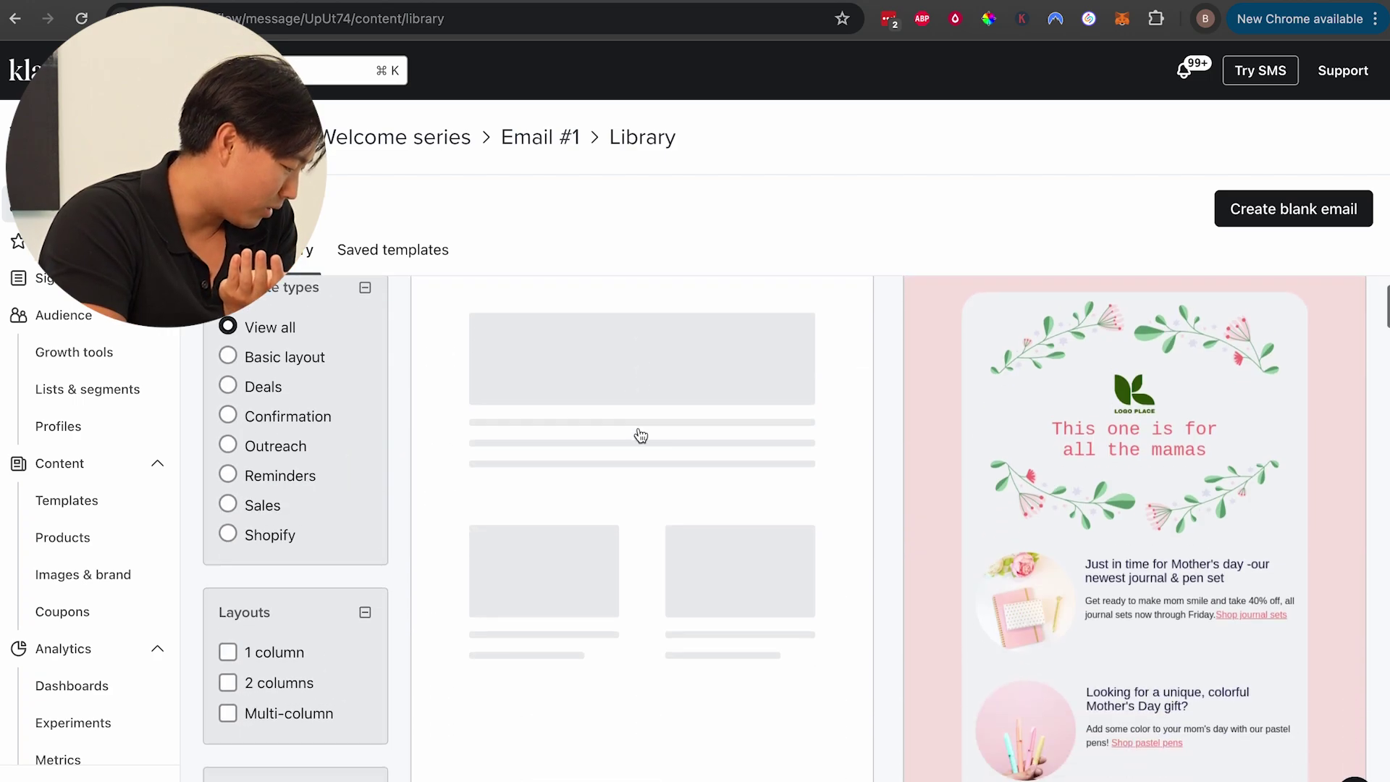
scroll(640, 435, down, 1)
click(361, 276)
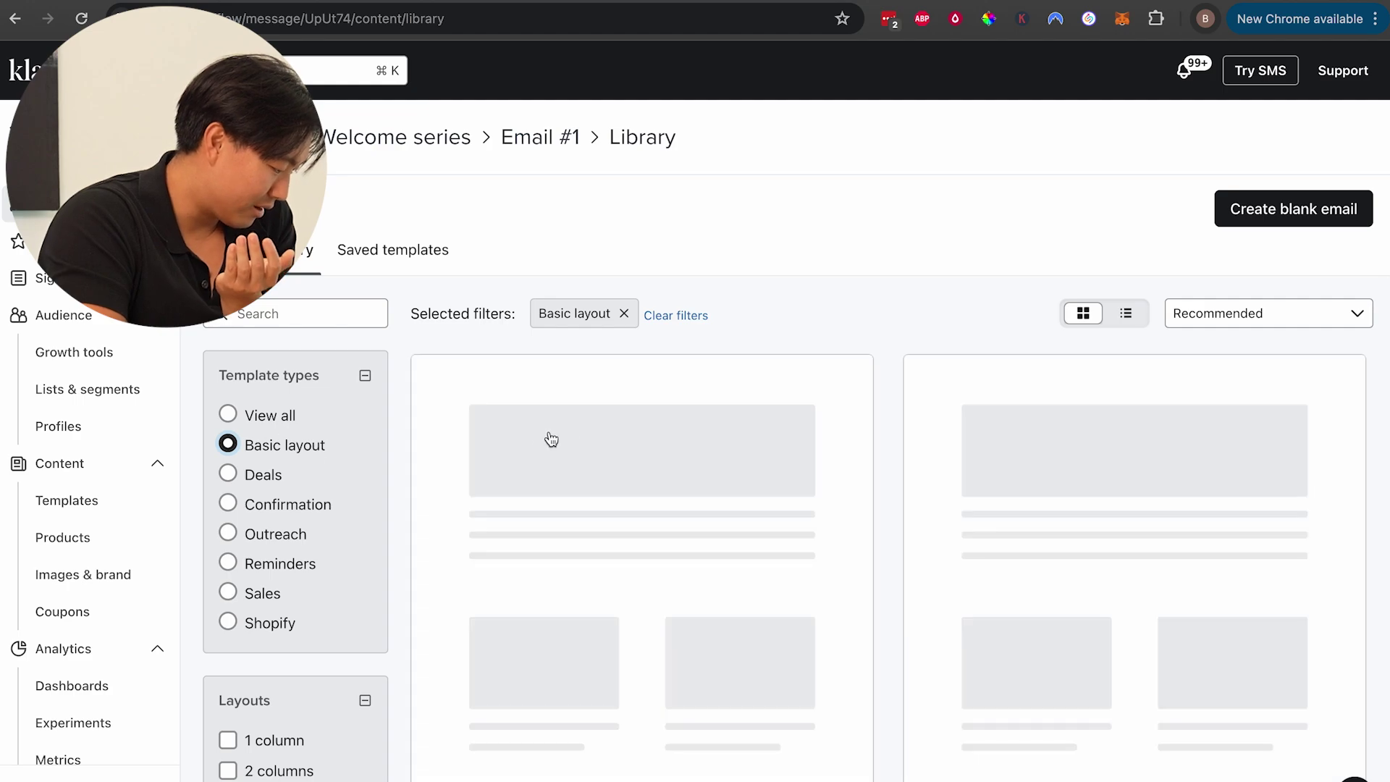
- Use the first one-column basic template, with the 600 x 300 placeholder image, for Email #1
scroll(645, 433, down, 3)
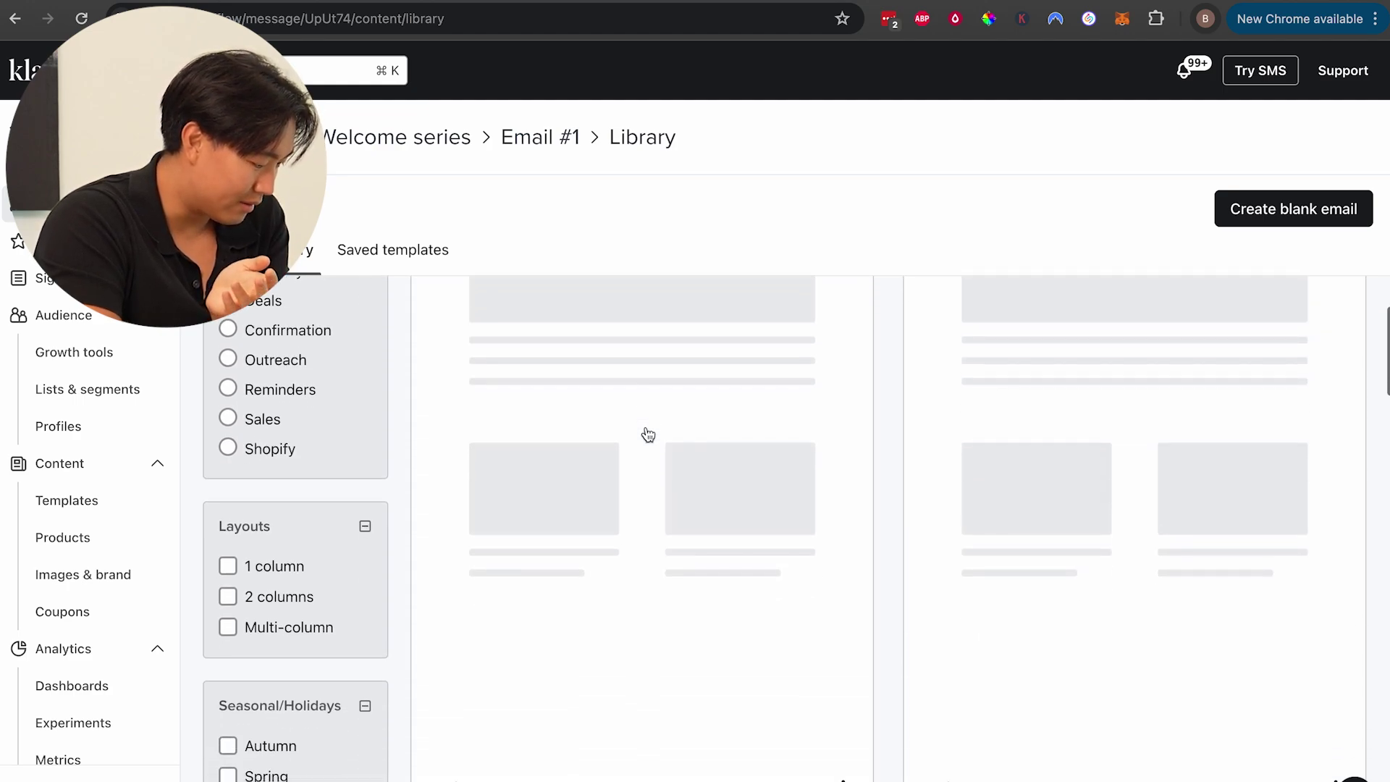
scroll(648, 434, down, 5)
scroll(648, 434, up, 8)
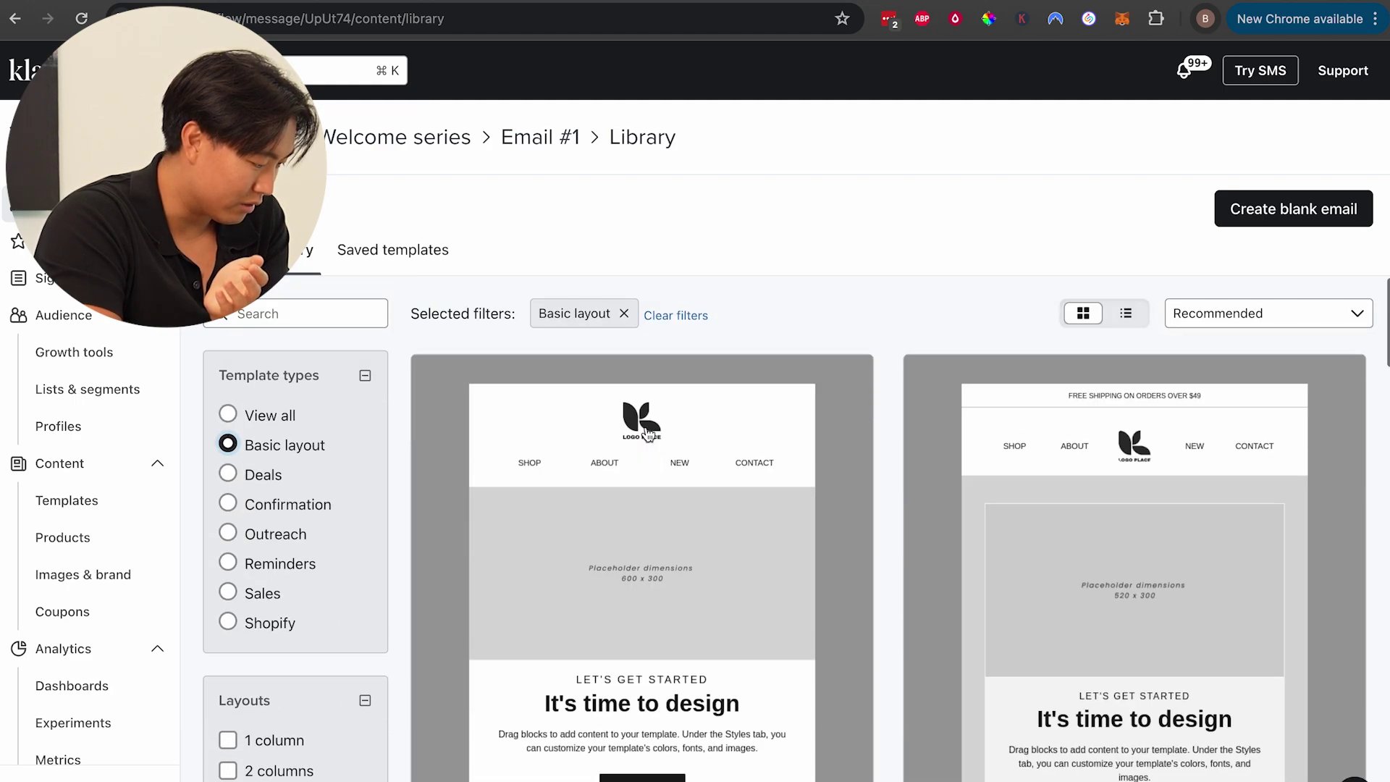
click(652, 560)
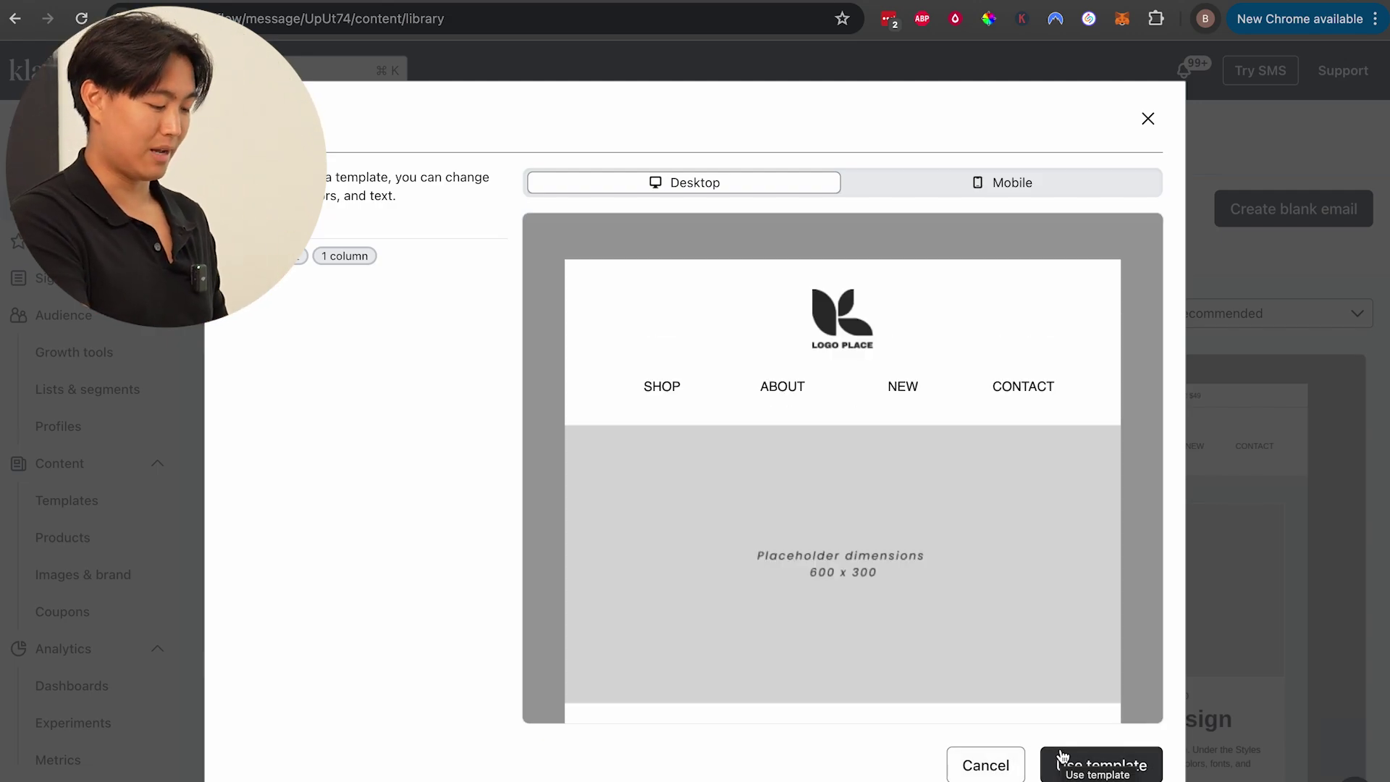
click(1064, 762)
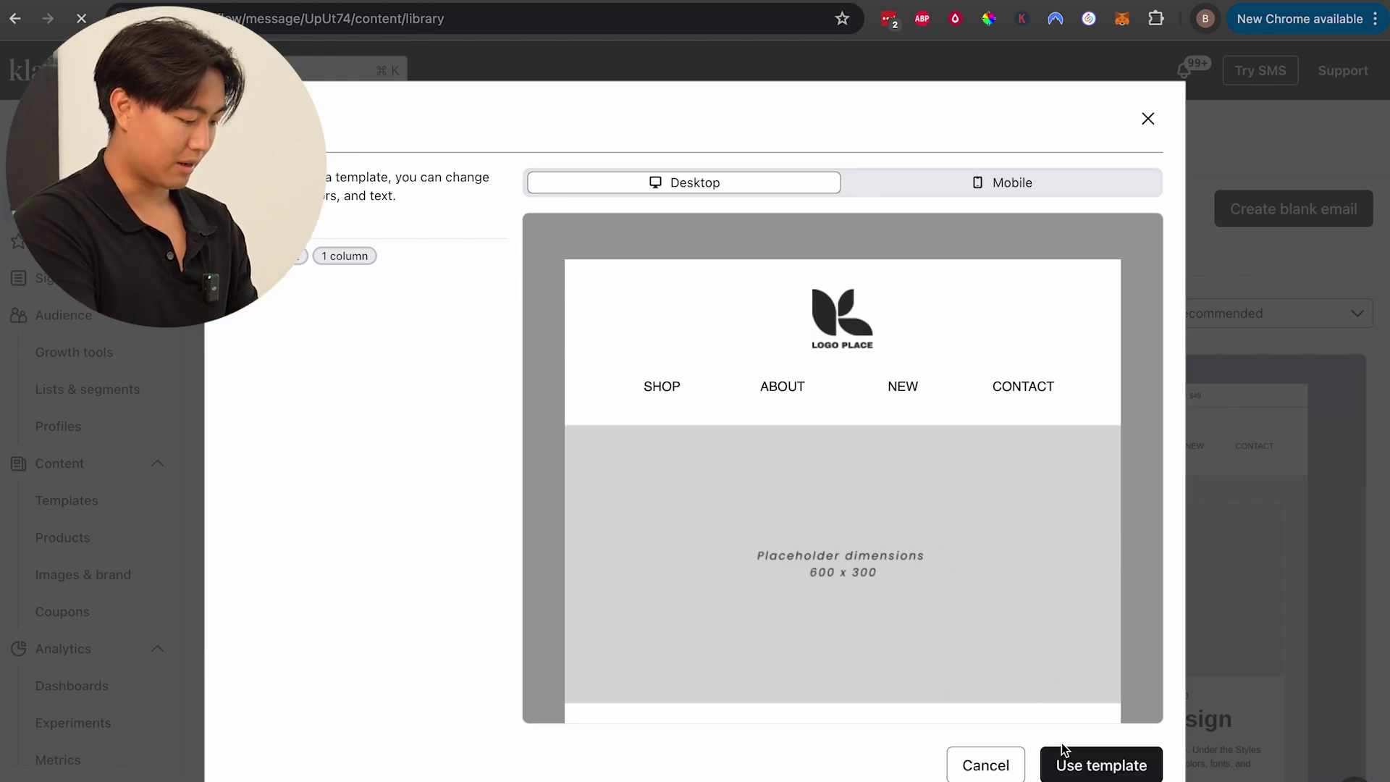
click(1094, 765)
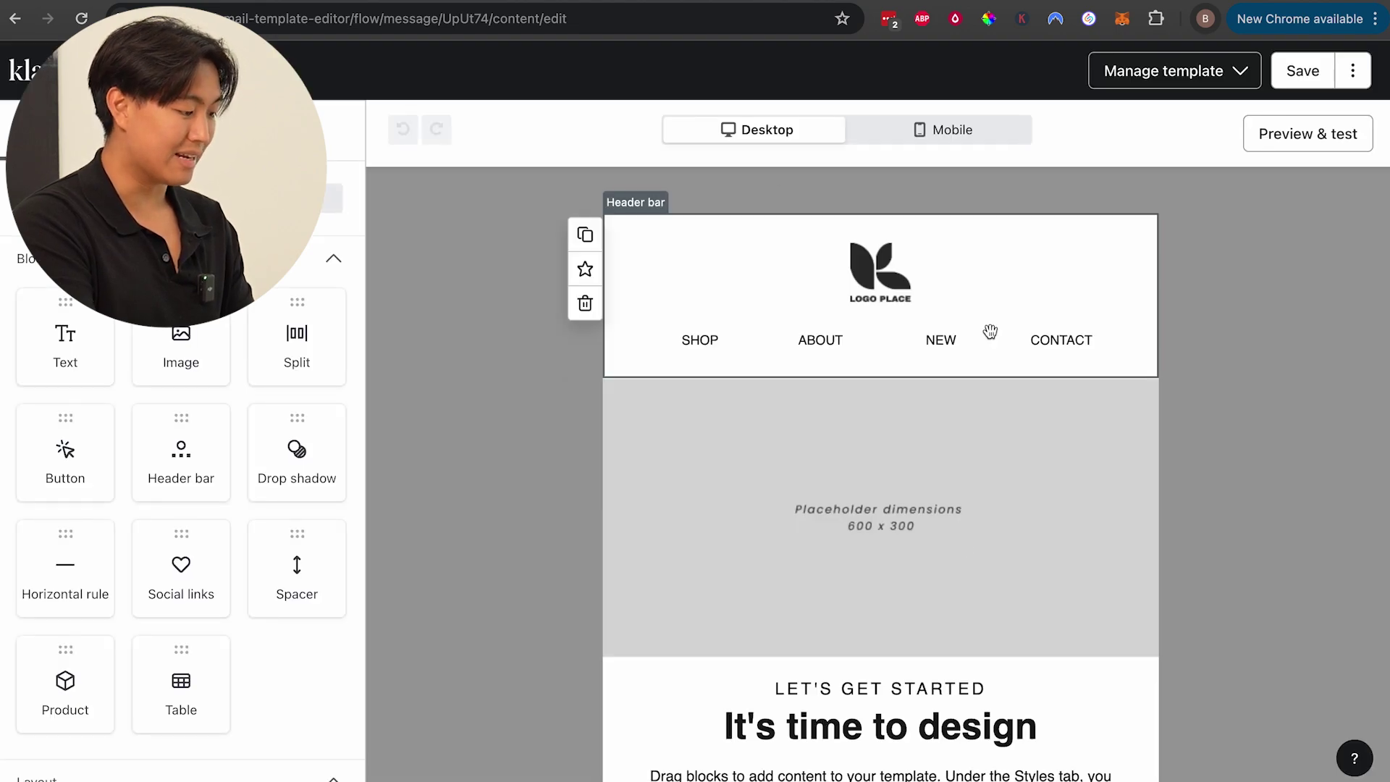
- Delete the header bar and the placeholder image, including its emptied section, from Email #1's template
click(586, 304)
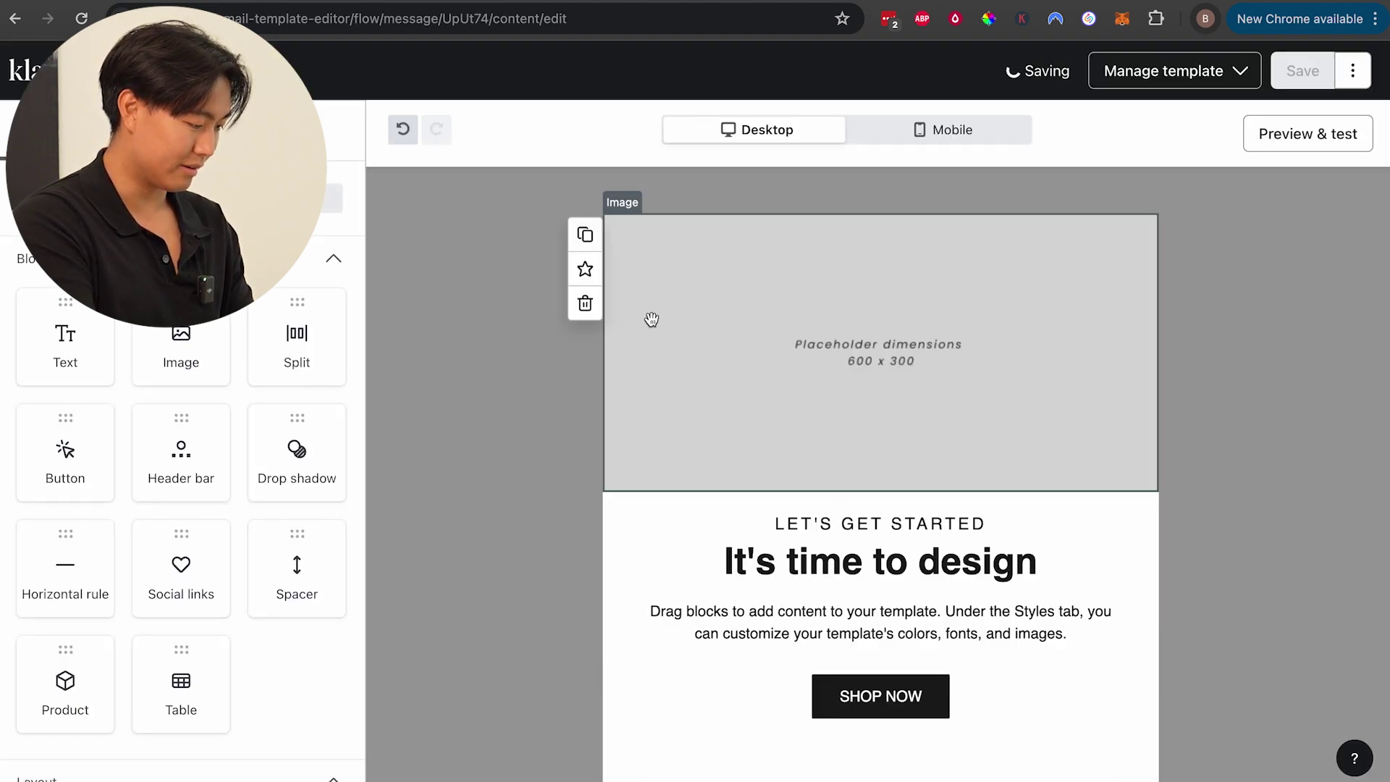
click(585, 304)
click(585, 304)
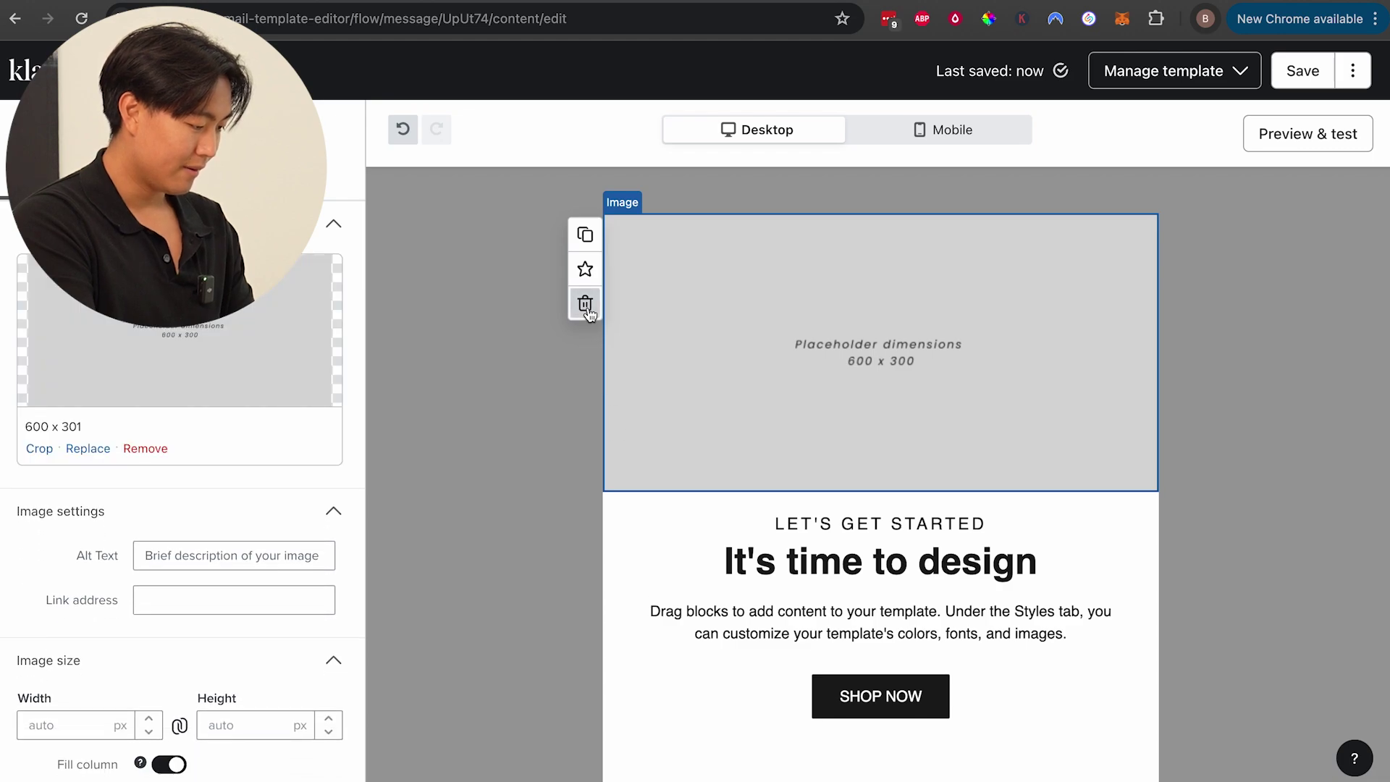
click(637, 247)
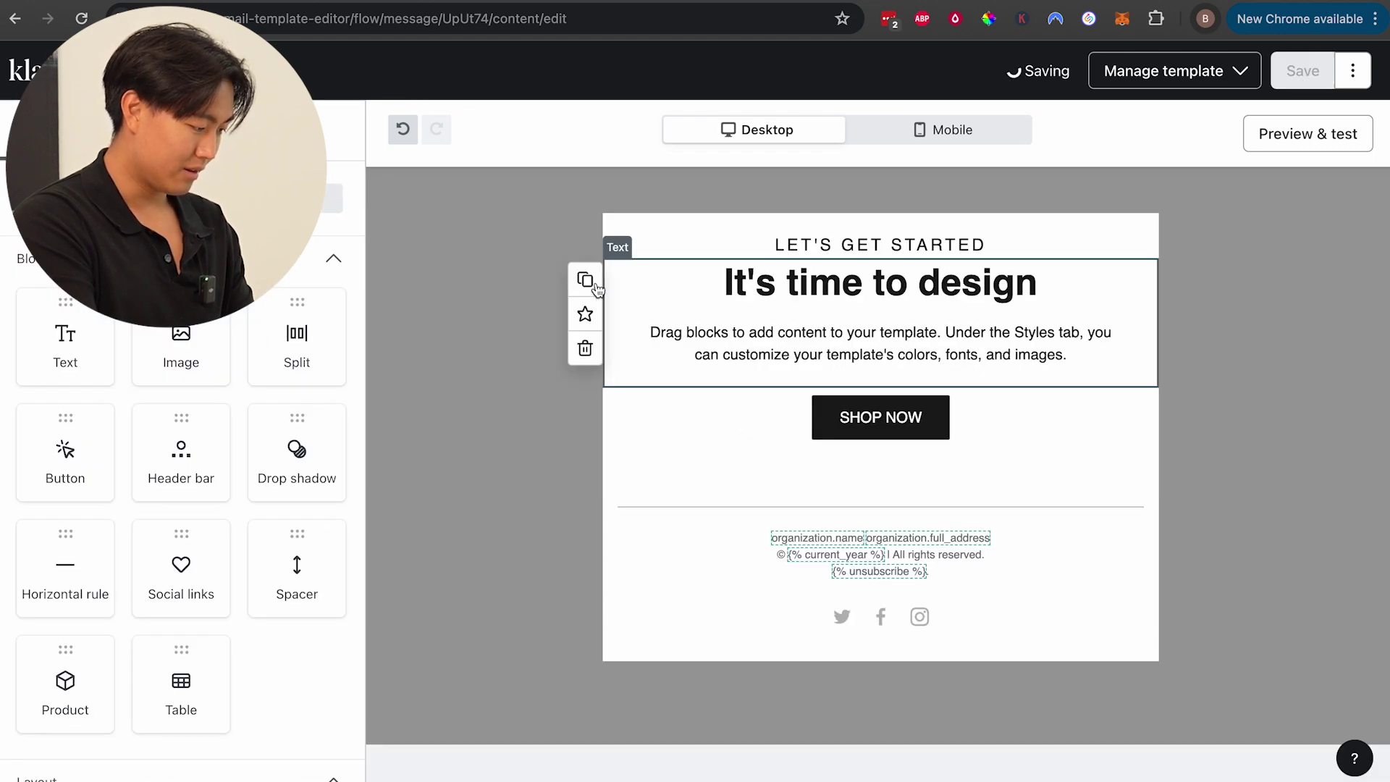
- Delete both heading text blocks, the SHOP NOW button and the horizontal rule, leaving only the footer text and social links
click(585, 302)
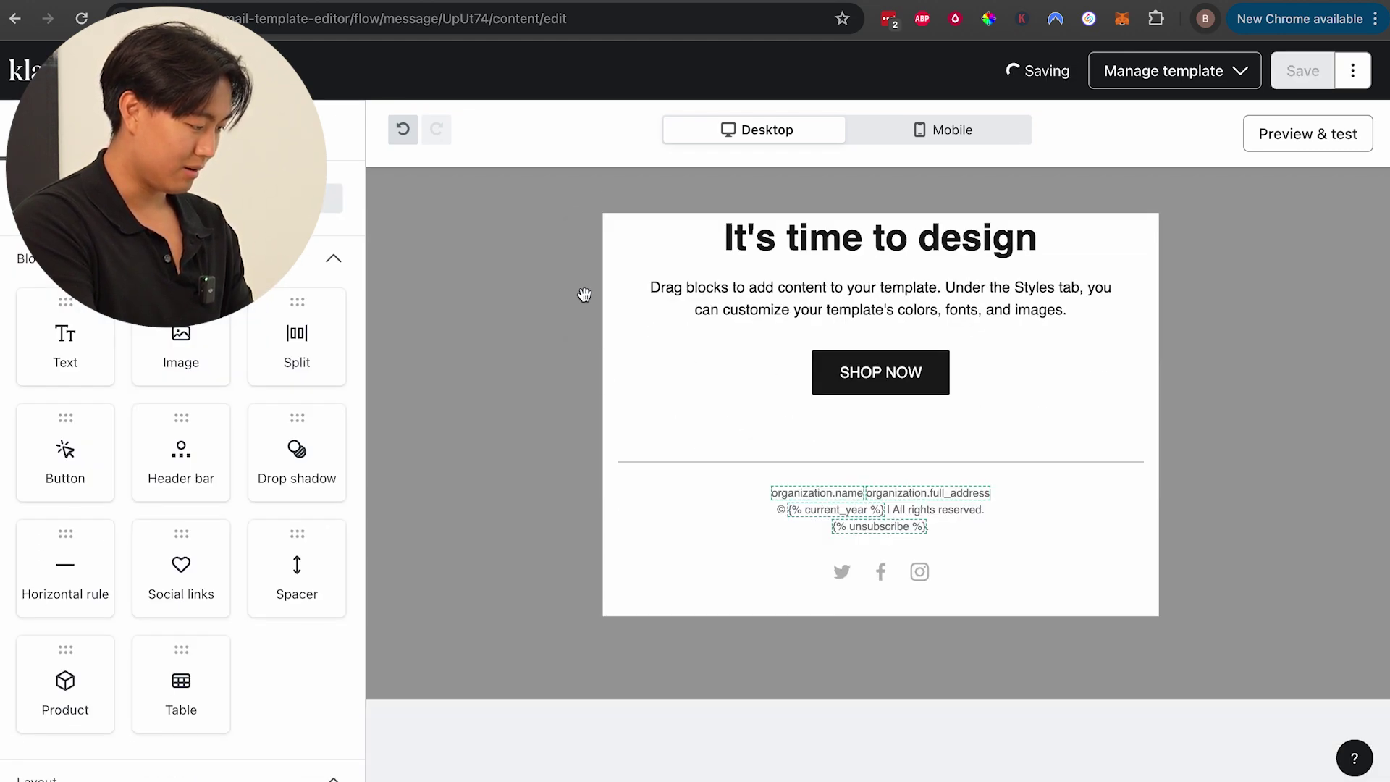
click(586, 304)
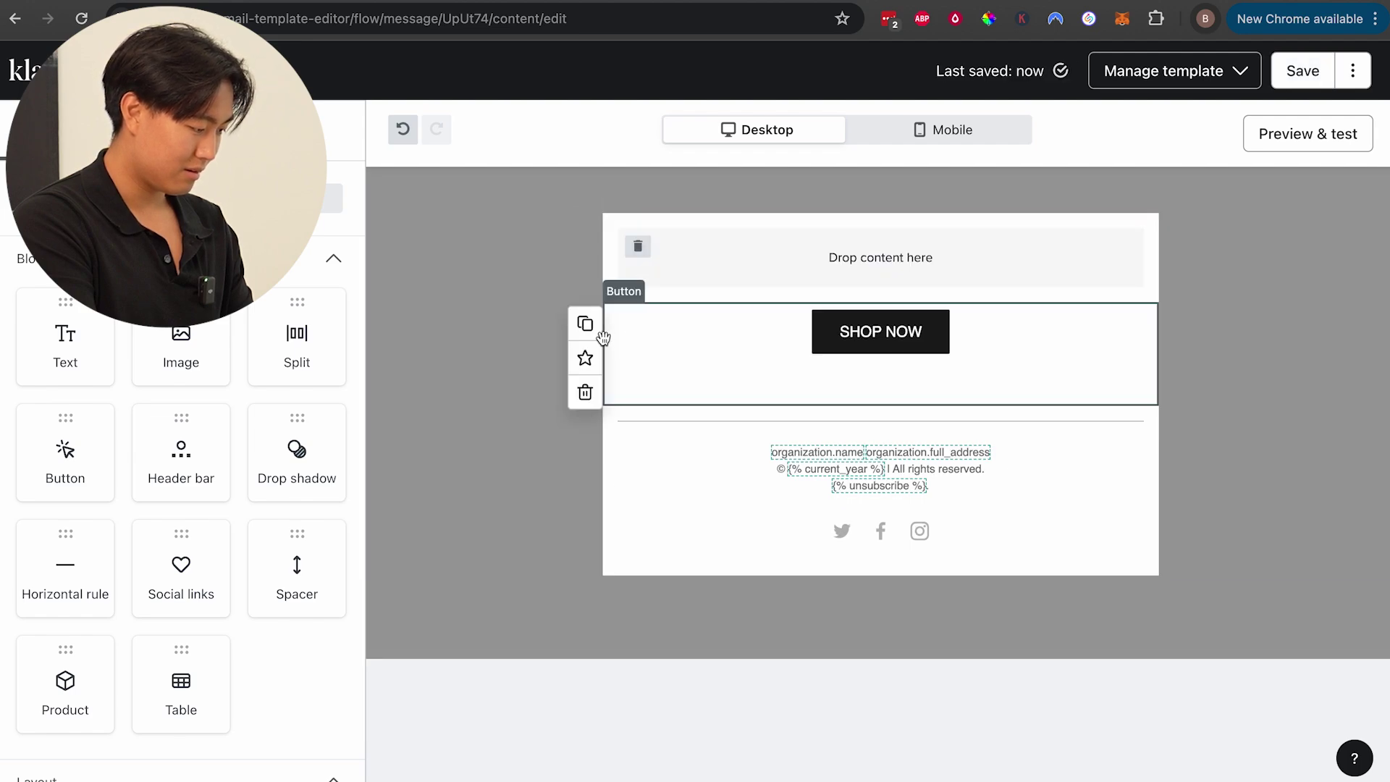
click(581, 391)
click(638, 247)
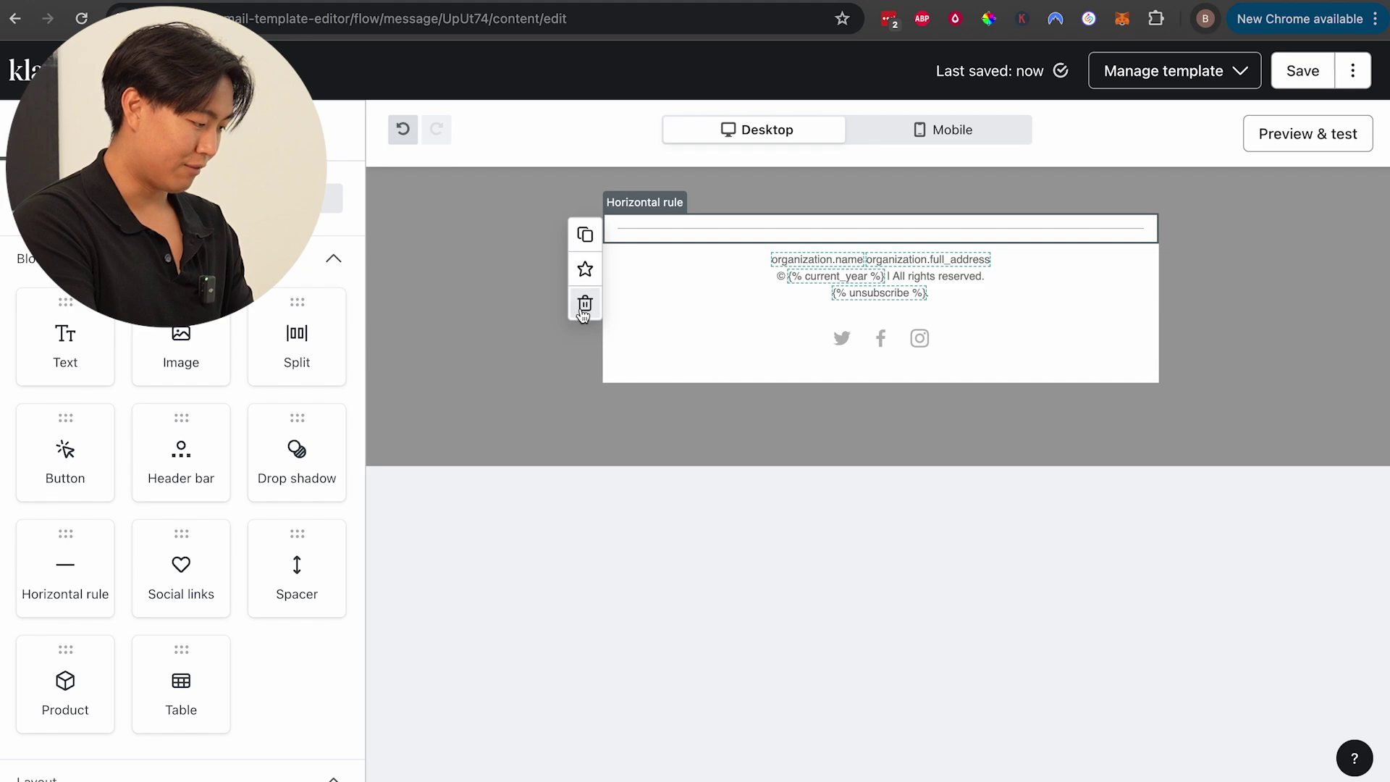
click(585, 301)
- Examine the link address settings of the Twitter, Facebook and Instagram icons in the footer's social links block
click(832, 310)
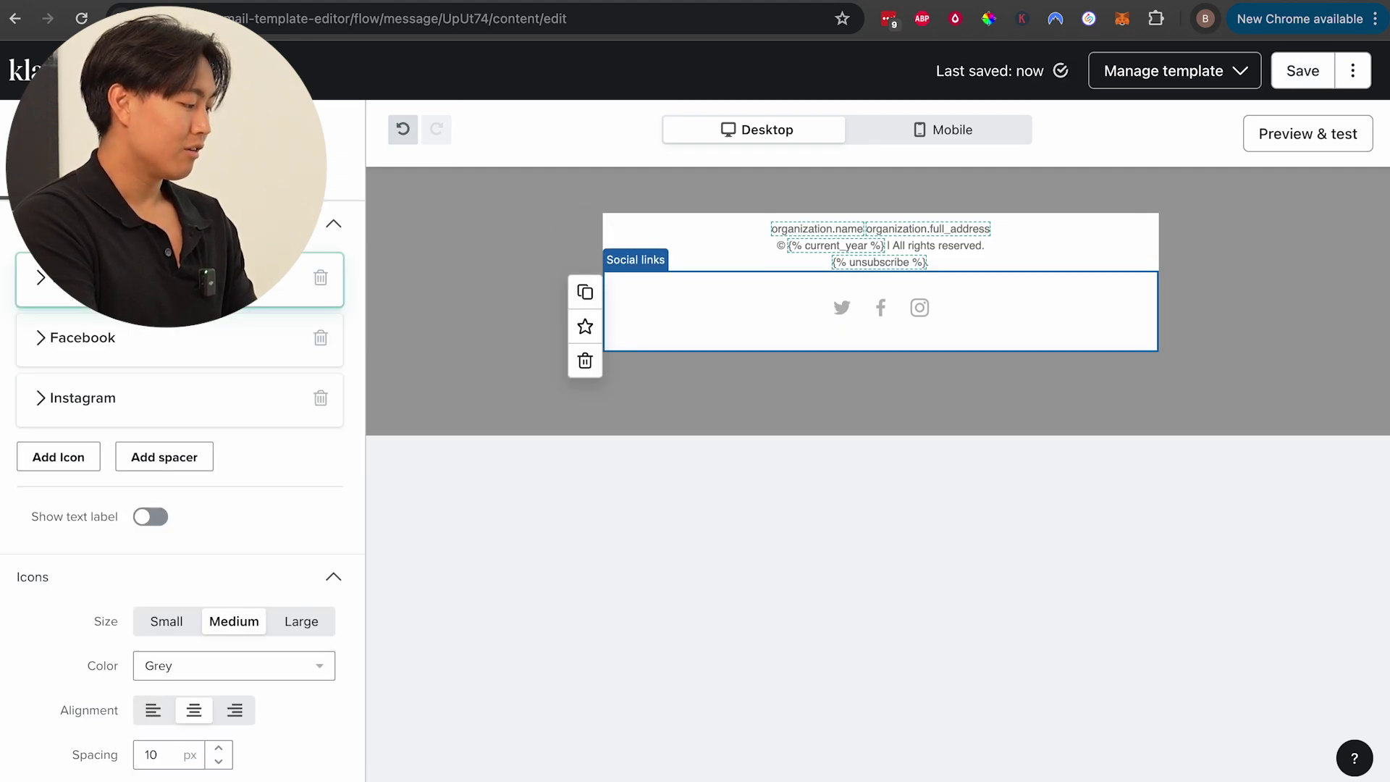
click(72, 279)
click(109, 413)
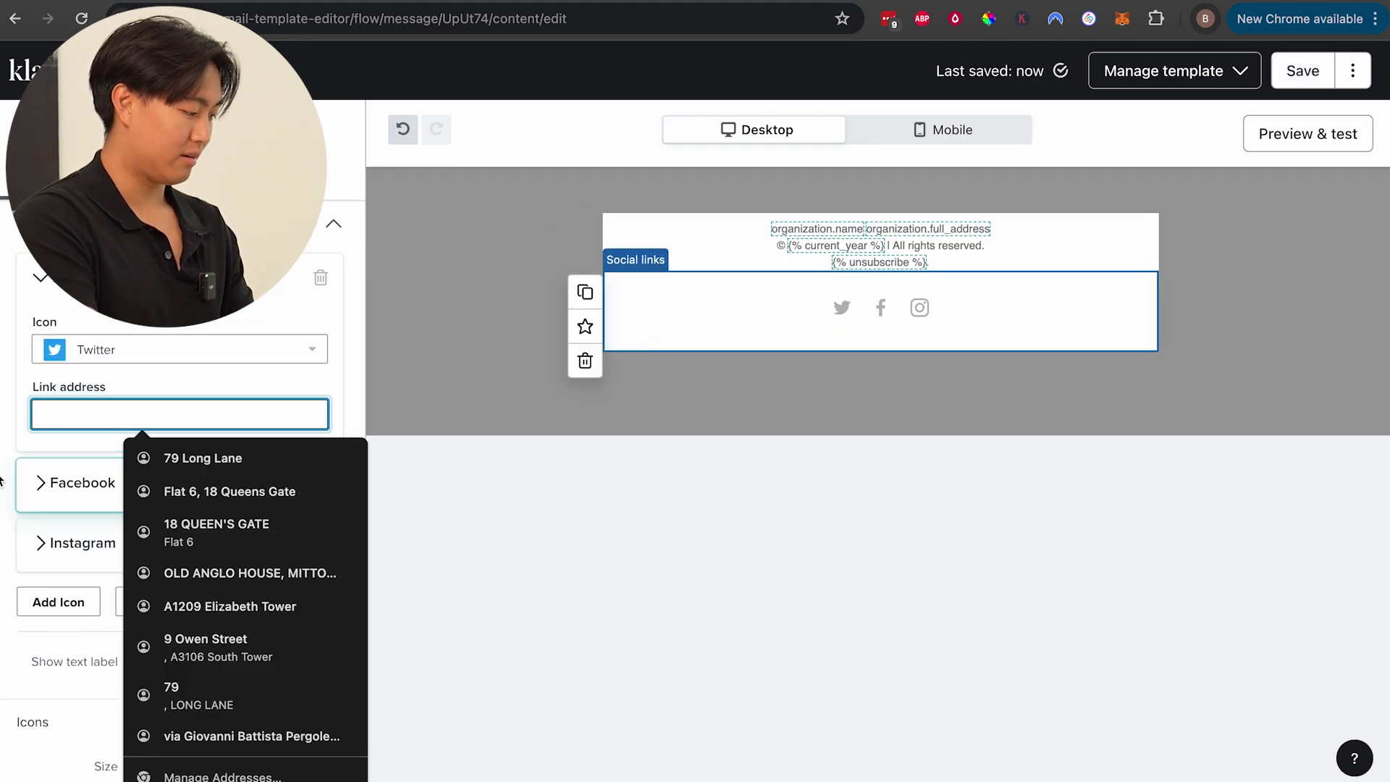
click(61, 481)
click(42, 685)
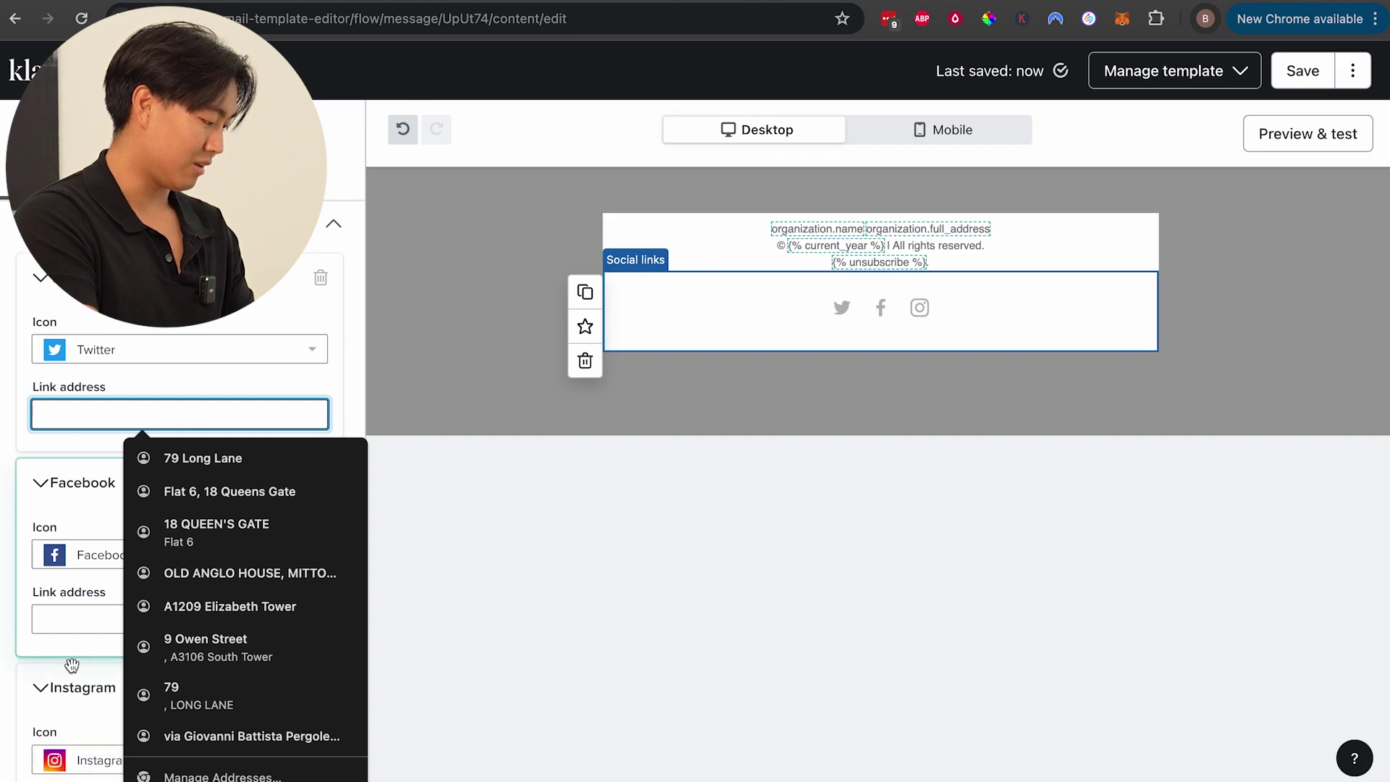
click(425, 509)
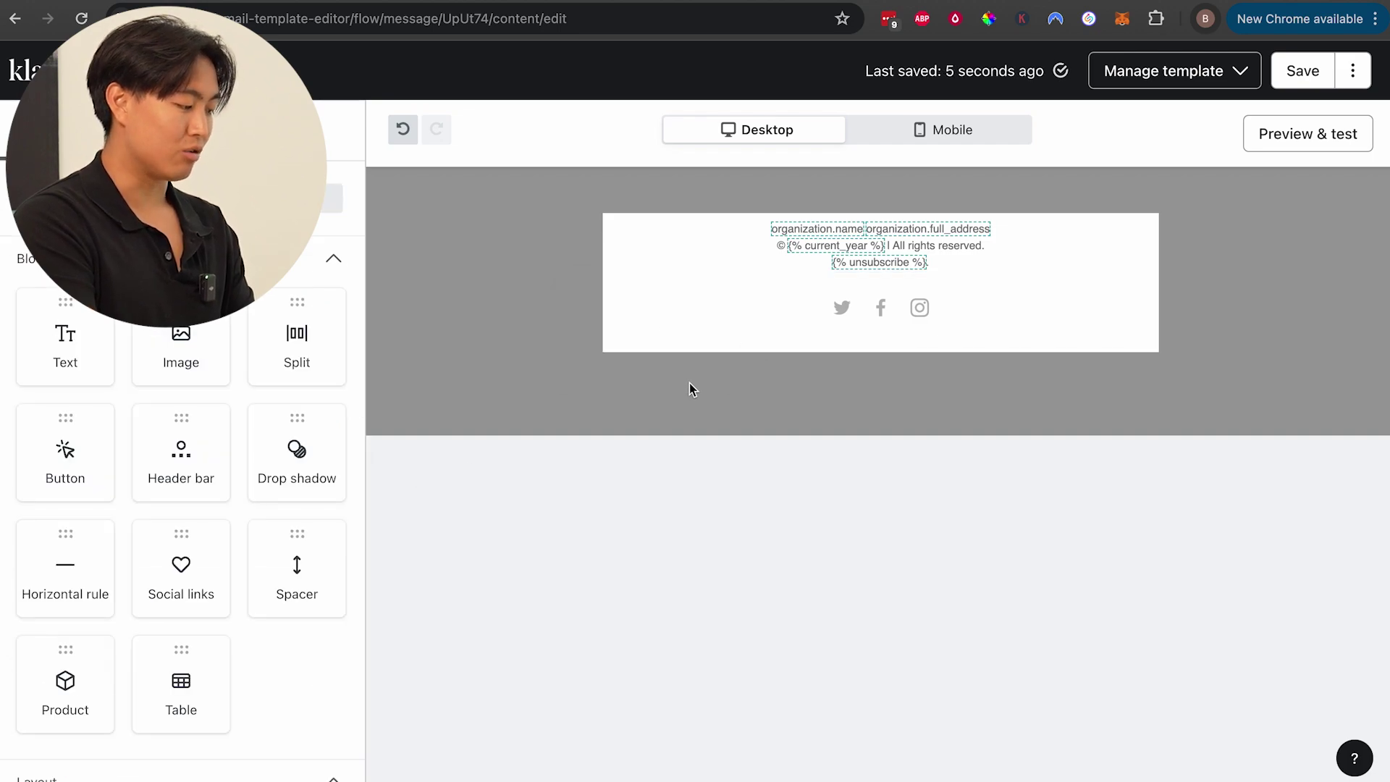
click(806, 313)
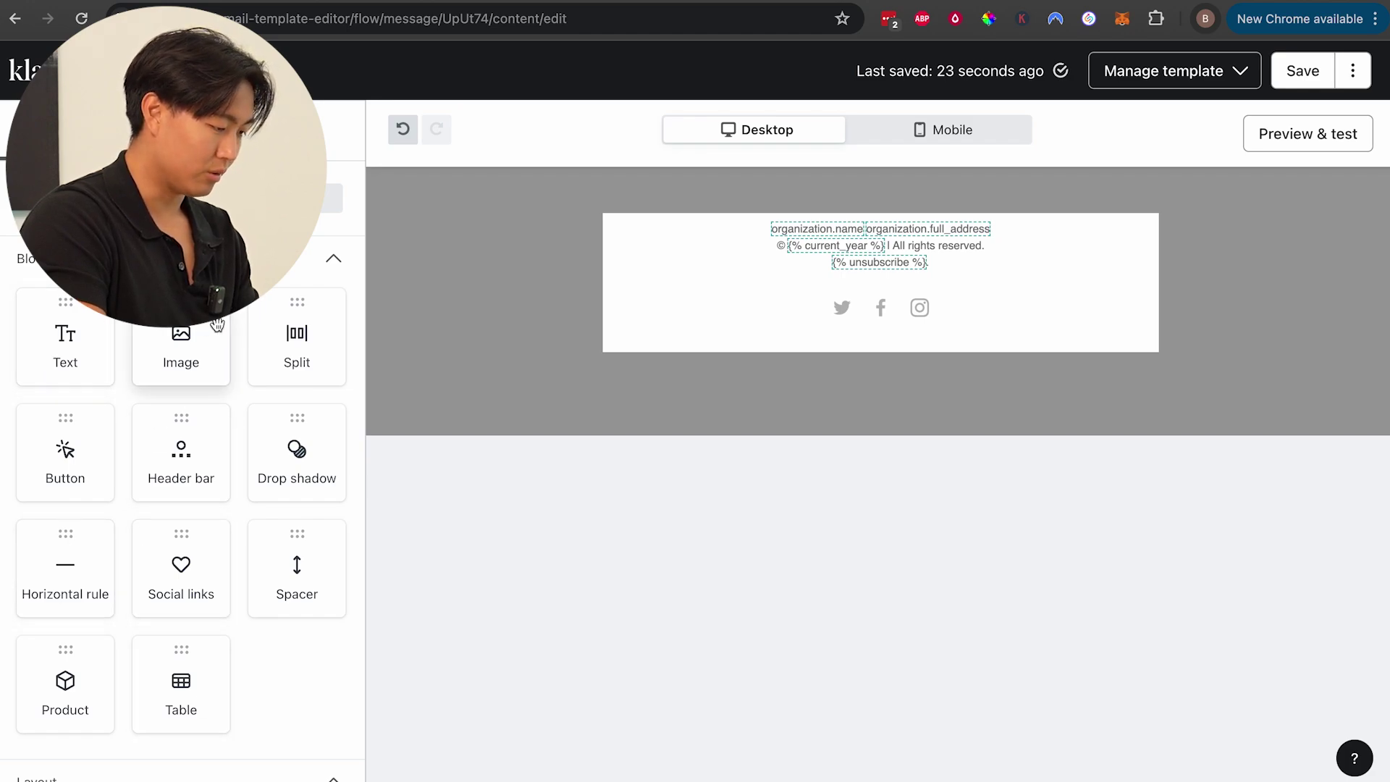
- Add an image block above the footer text and enter the alt text "Use Code Welcome20 Welcome to Ivy"
drag(218, 324, 746, 243)
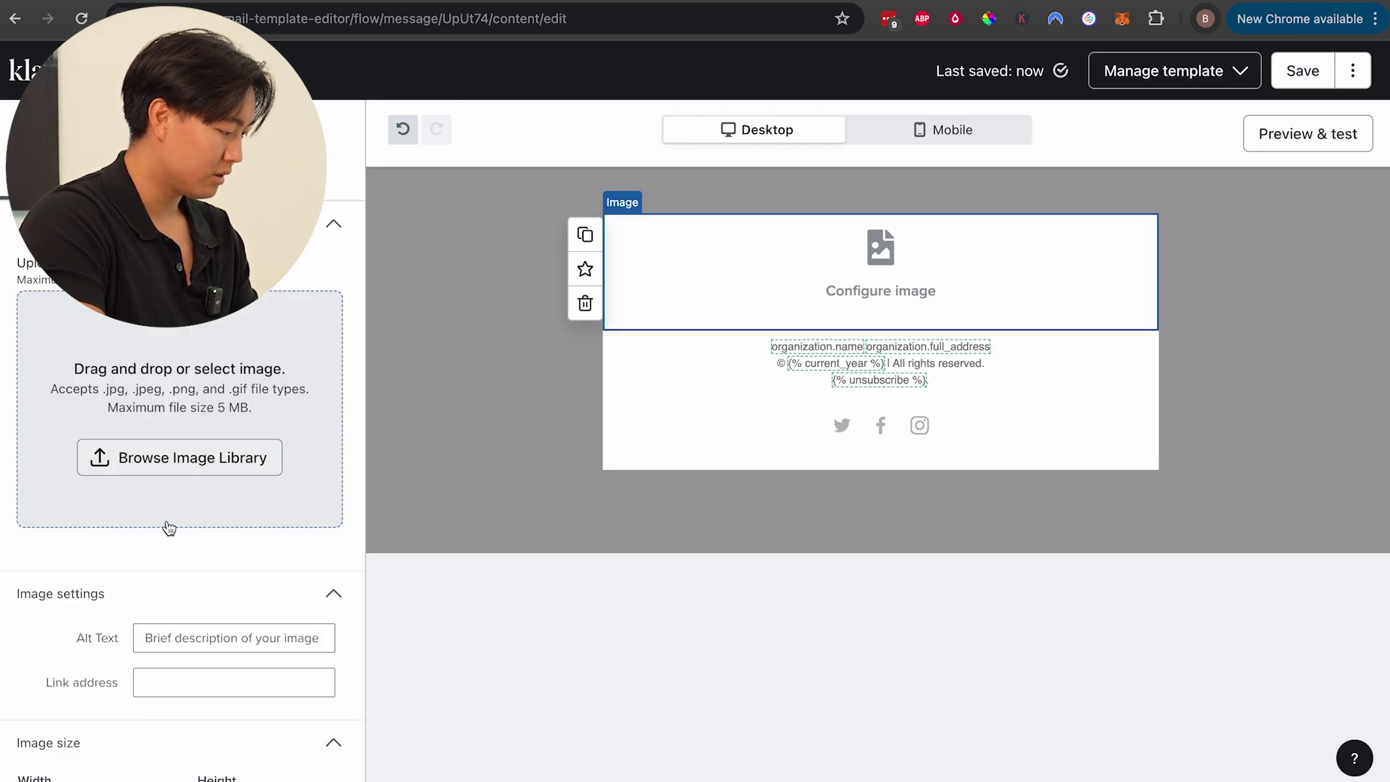
click(180, 637)
text(W)
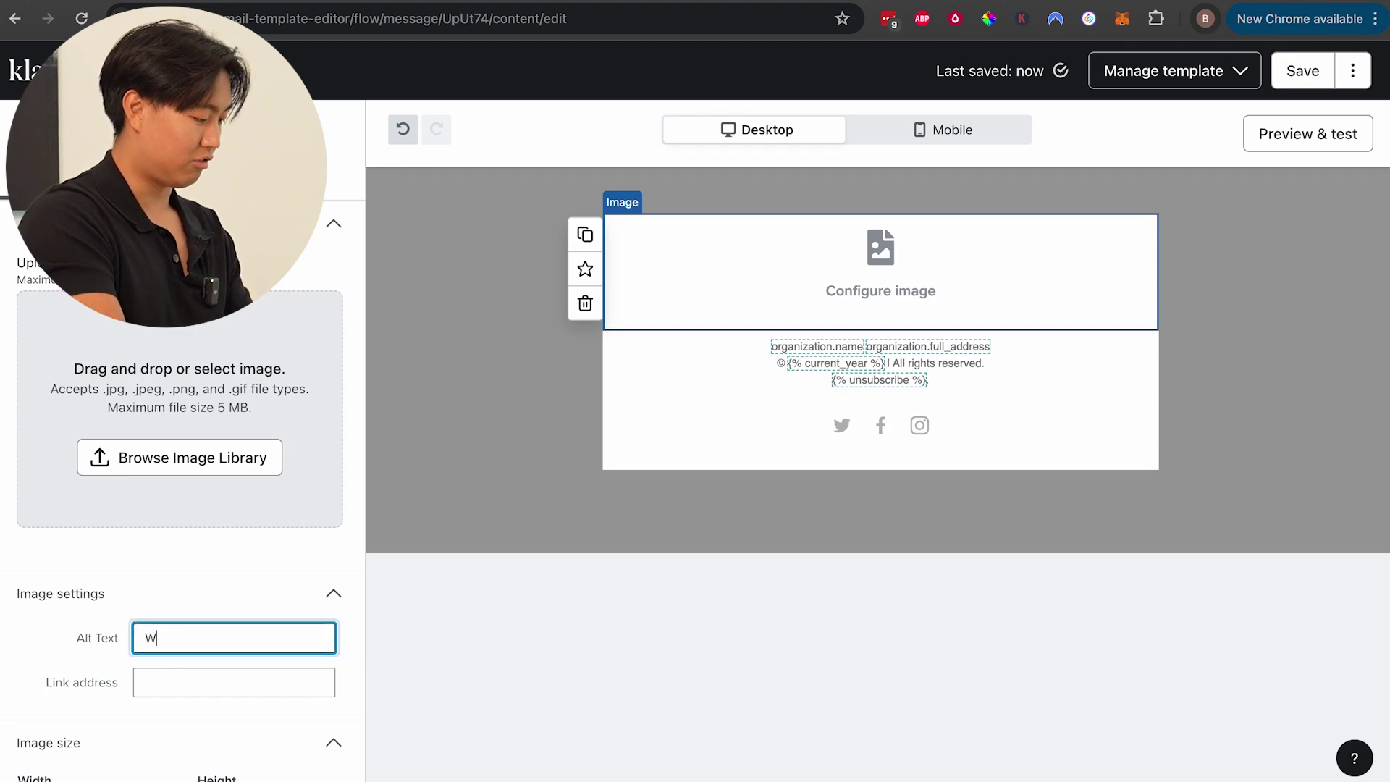
key(BackSpace)
text(Use Code Welcome20 W)
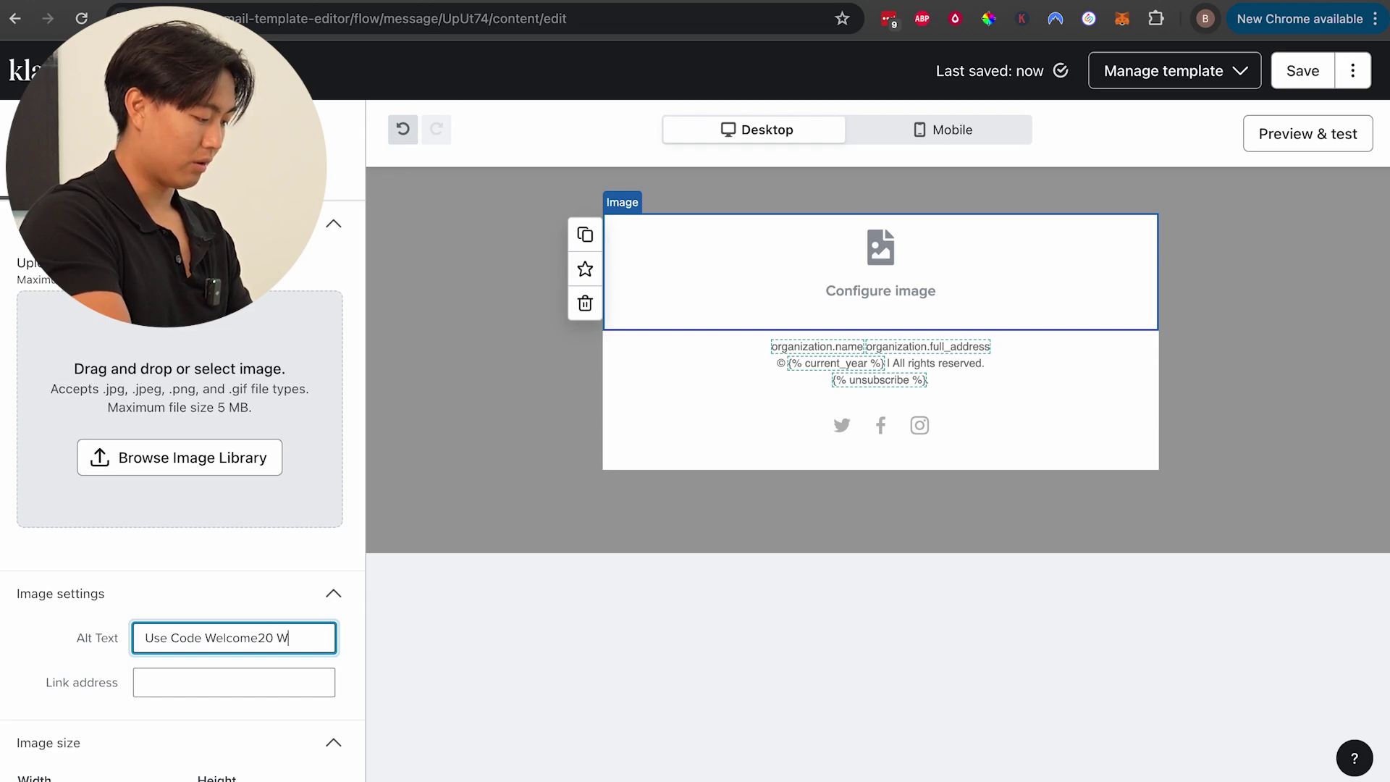
key(BackSpace)
key(BackSpace)
key(BackSpace)
key(BackSpace)
text(elcome to Ivy)
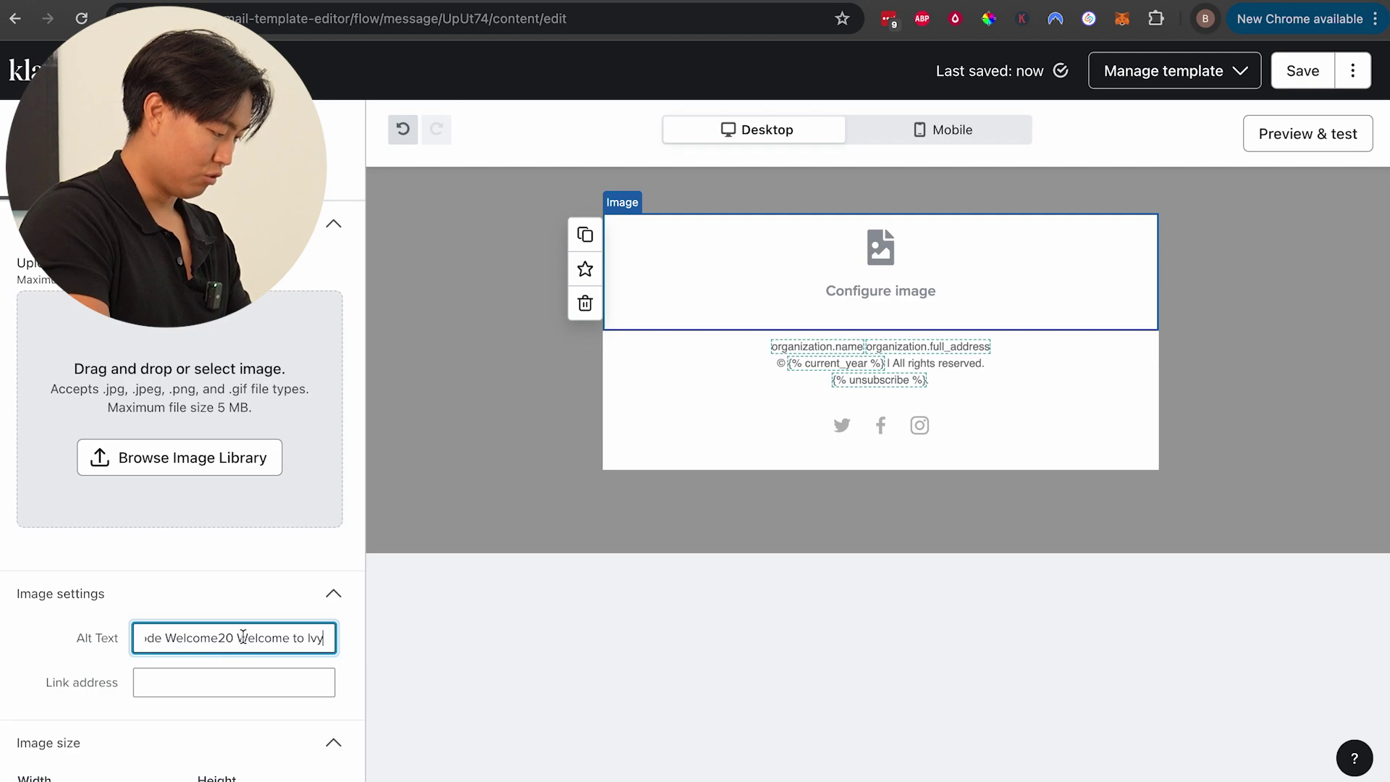
- Rearrange and extend the image's alt text to read "Welcome to Ivy Use Code Welcome20 for 20% Disocount"
drag(244, 636, 456, 667)
key(ctrl+c)
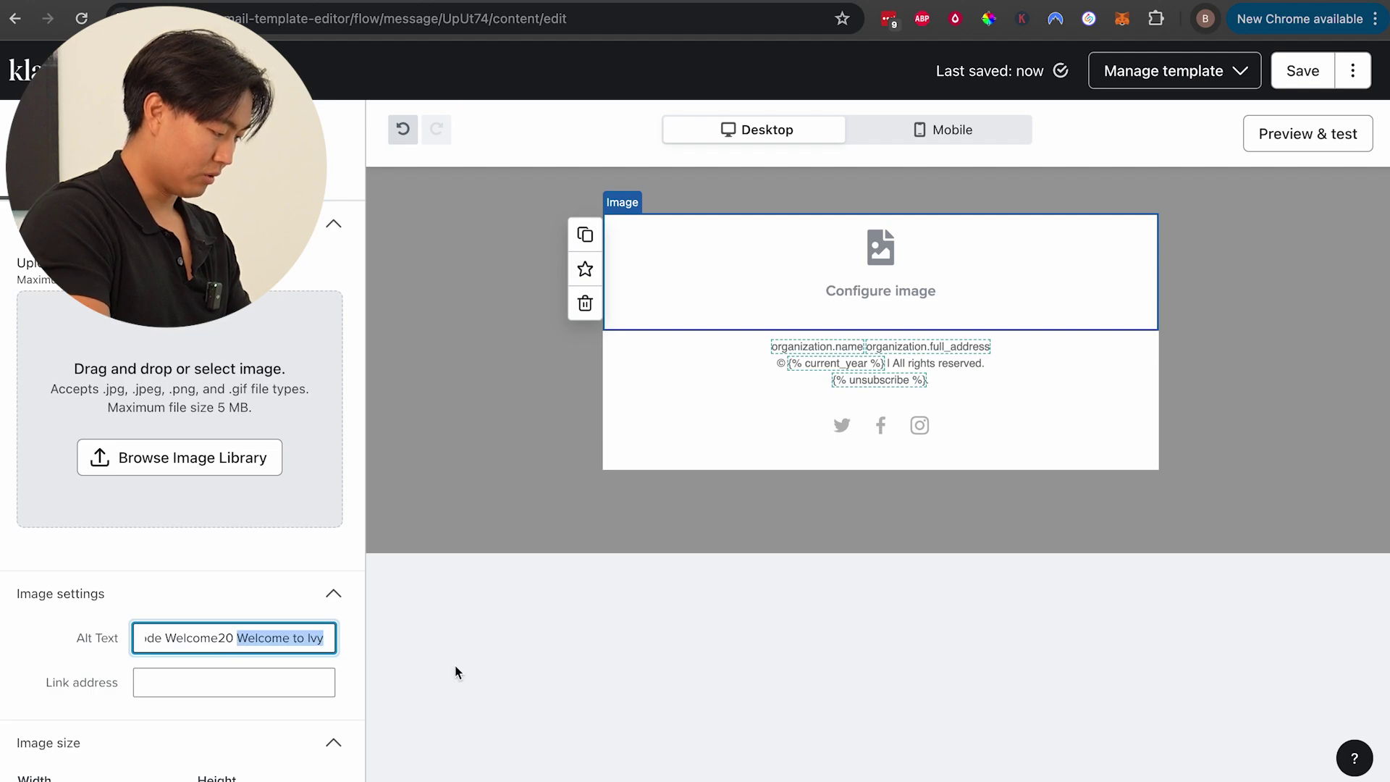
key(BackSpace)
key(ctrl+v)
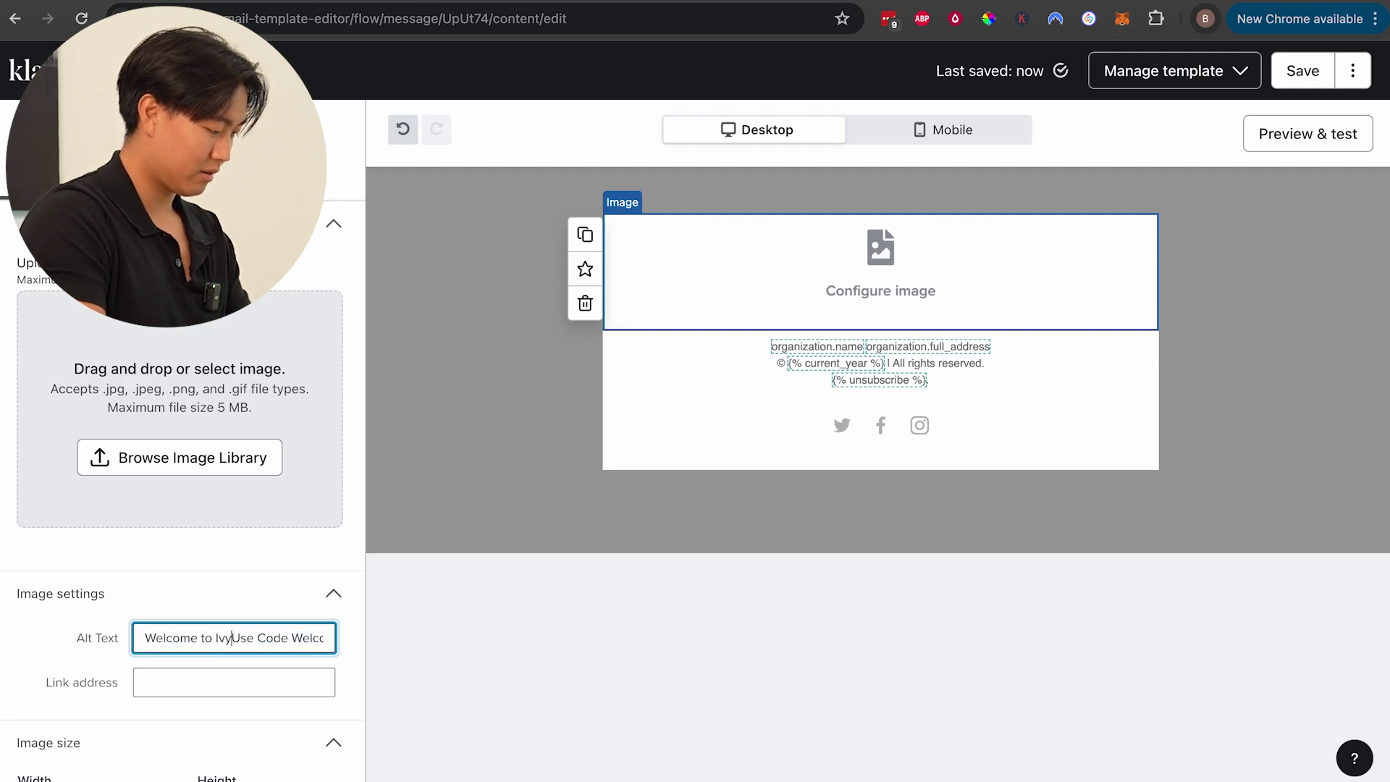
key(ctrl+a)
key(End)
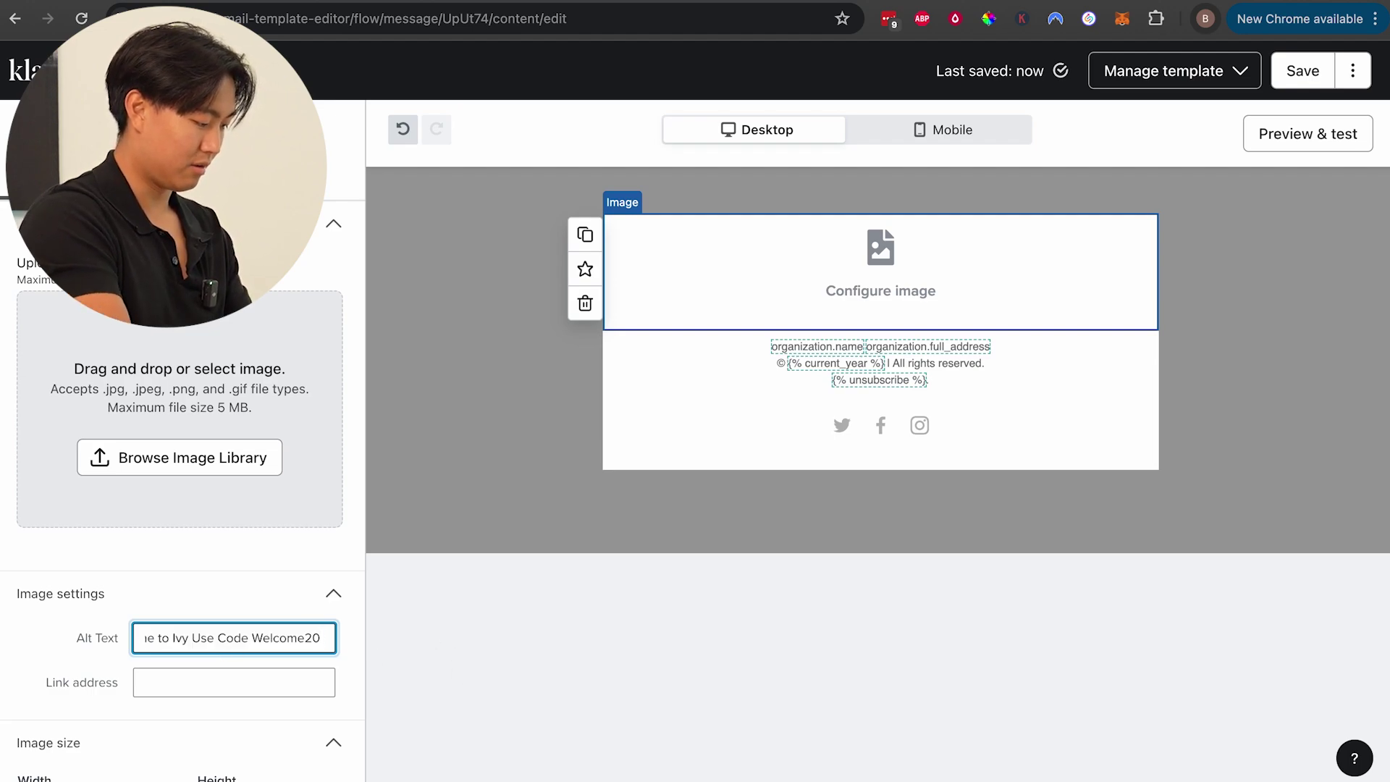
text(for 20% Disocount)
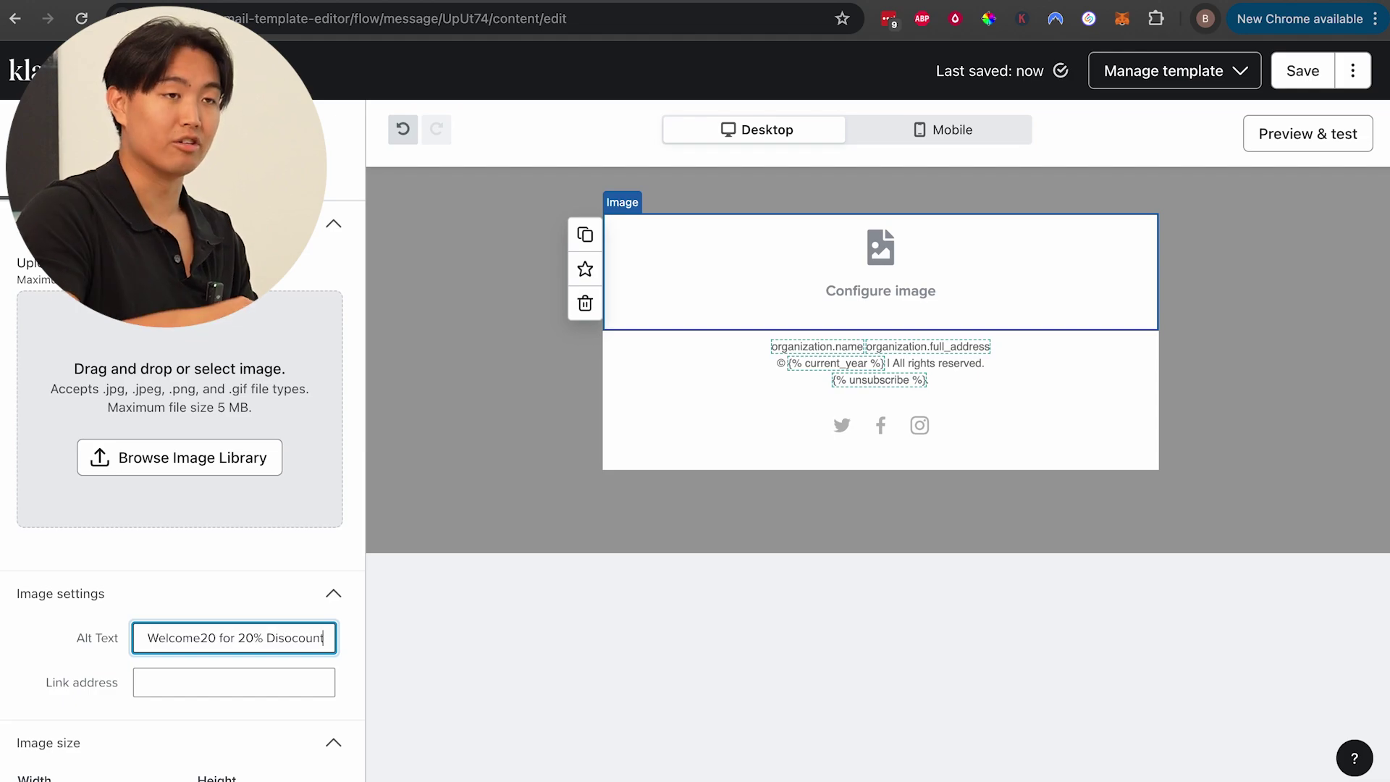
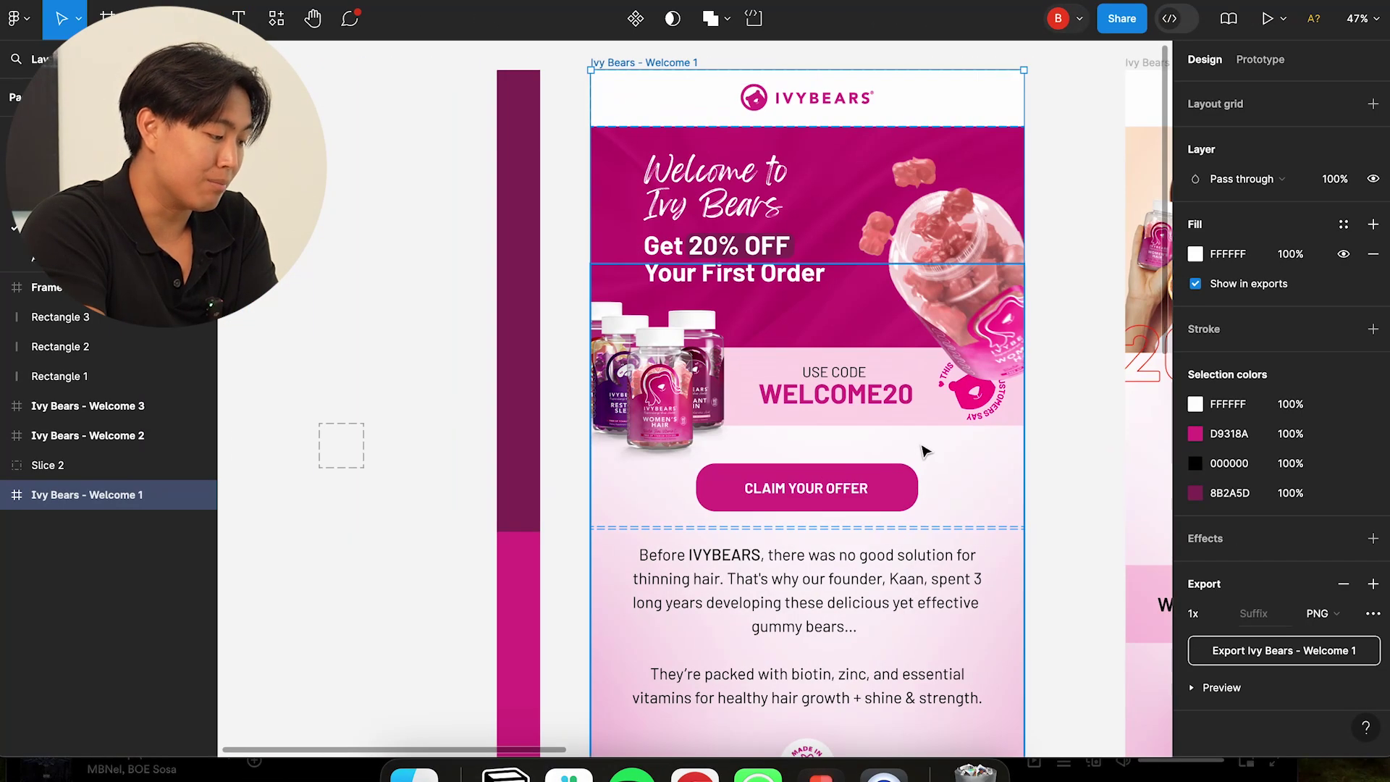
- Examine the Ivy Bears - Welcome 1 design in Figma, from the hero offer through the product benefits and celebrity section to the closing offer
scroll(925, 458, down, 3)
scroll(924, 455, down, 5)
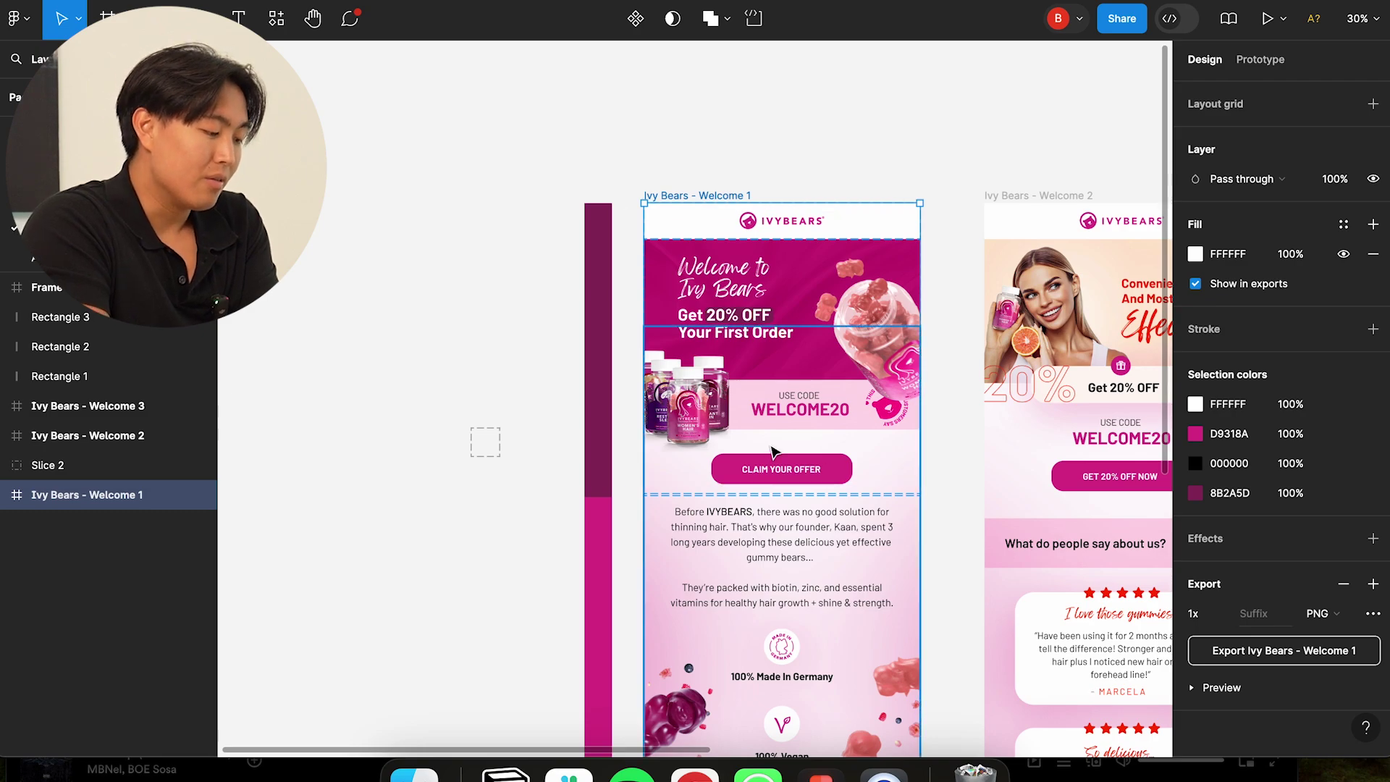
scroll(773, 453, down, 5)
scroll(773, 452, right, 1)
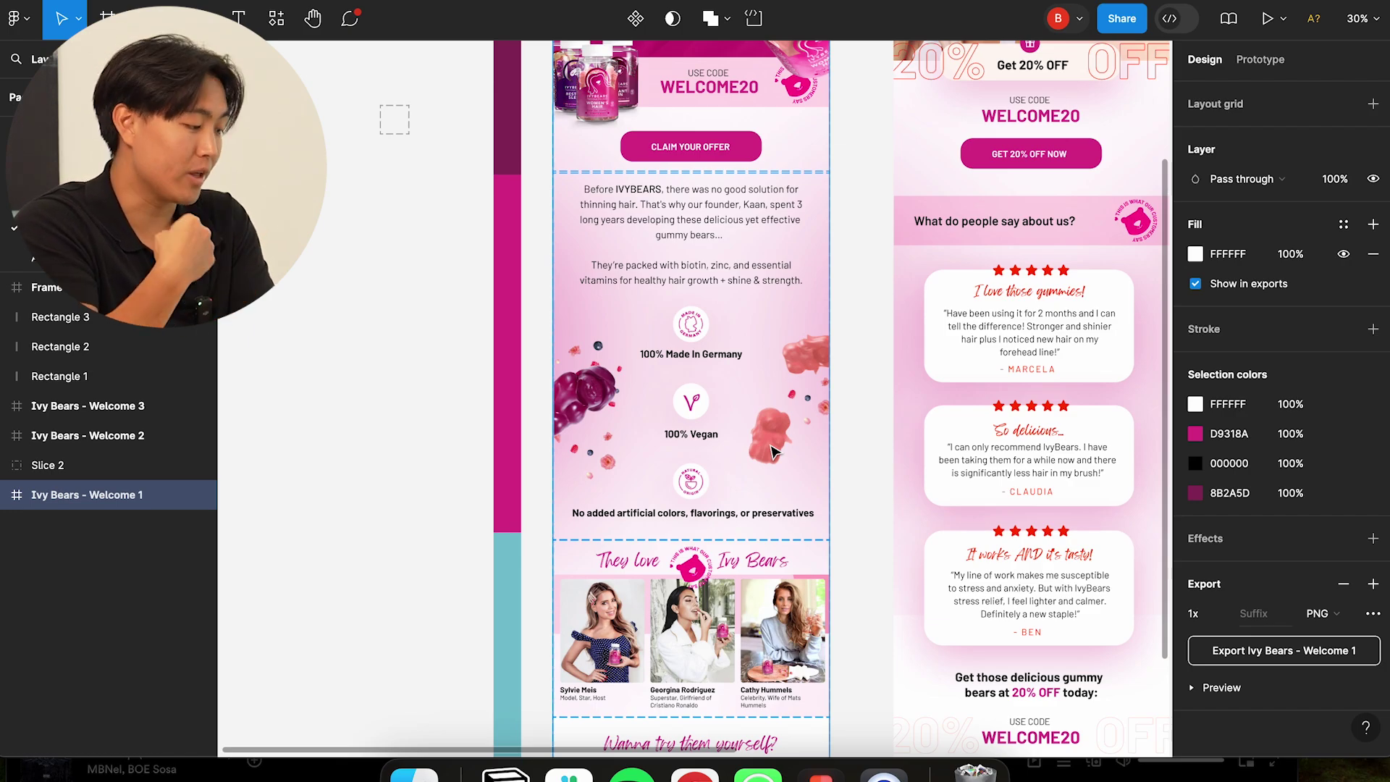
scroll(773, 453, up, 5)
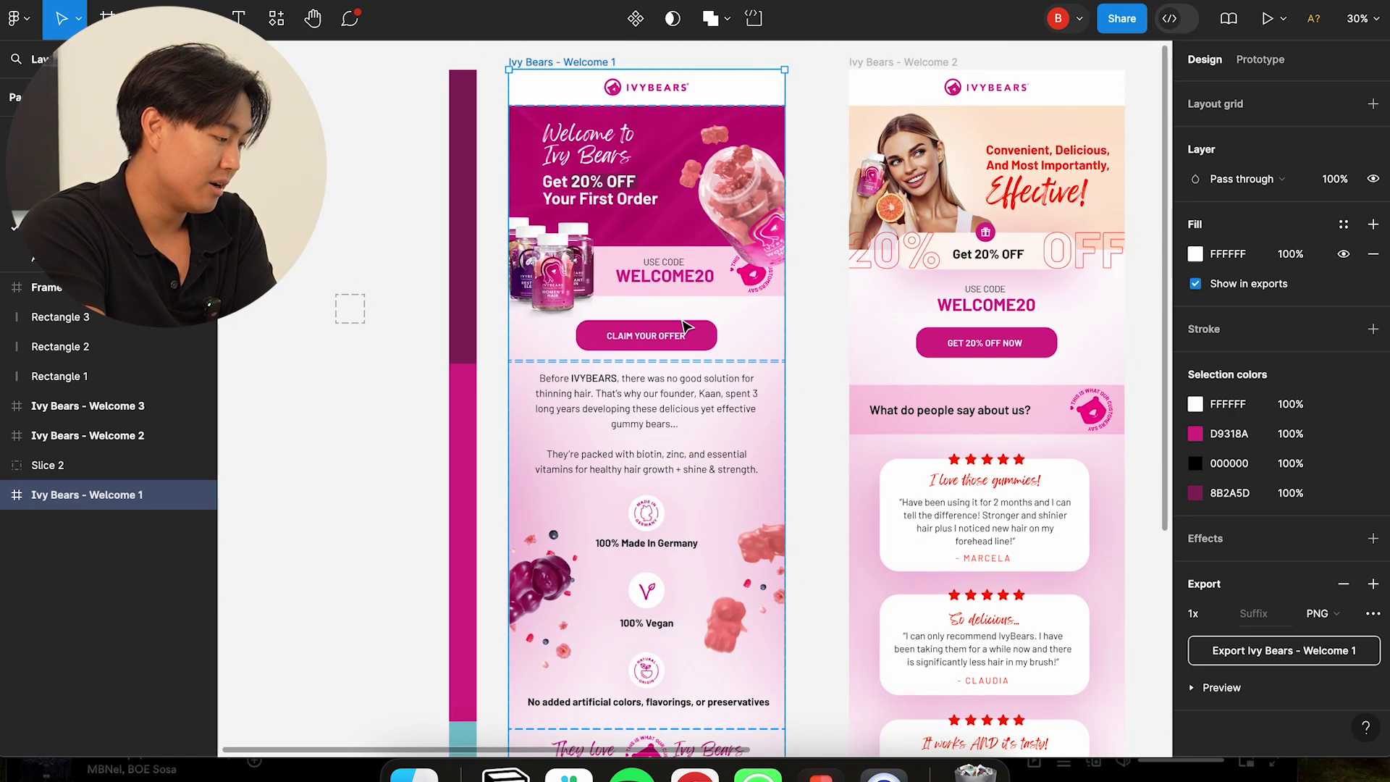
scroll(683, 326, up, 5)
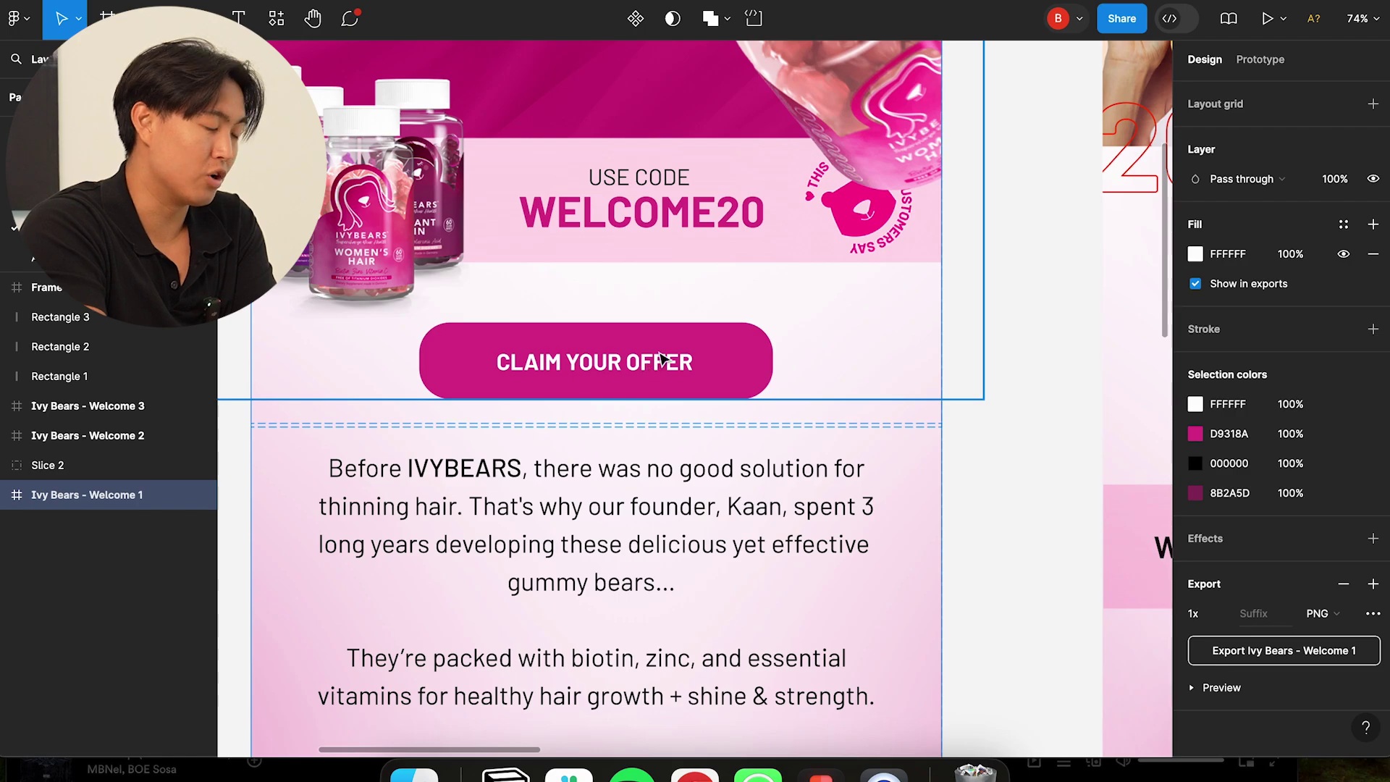
scroll(655, 190, down, 10)
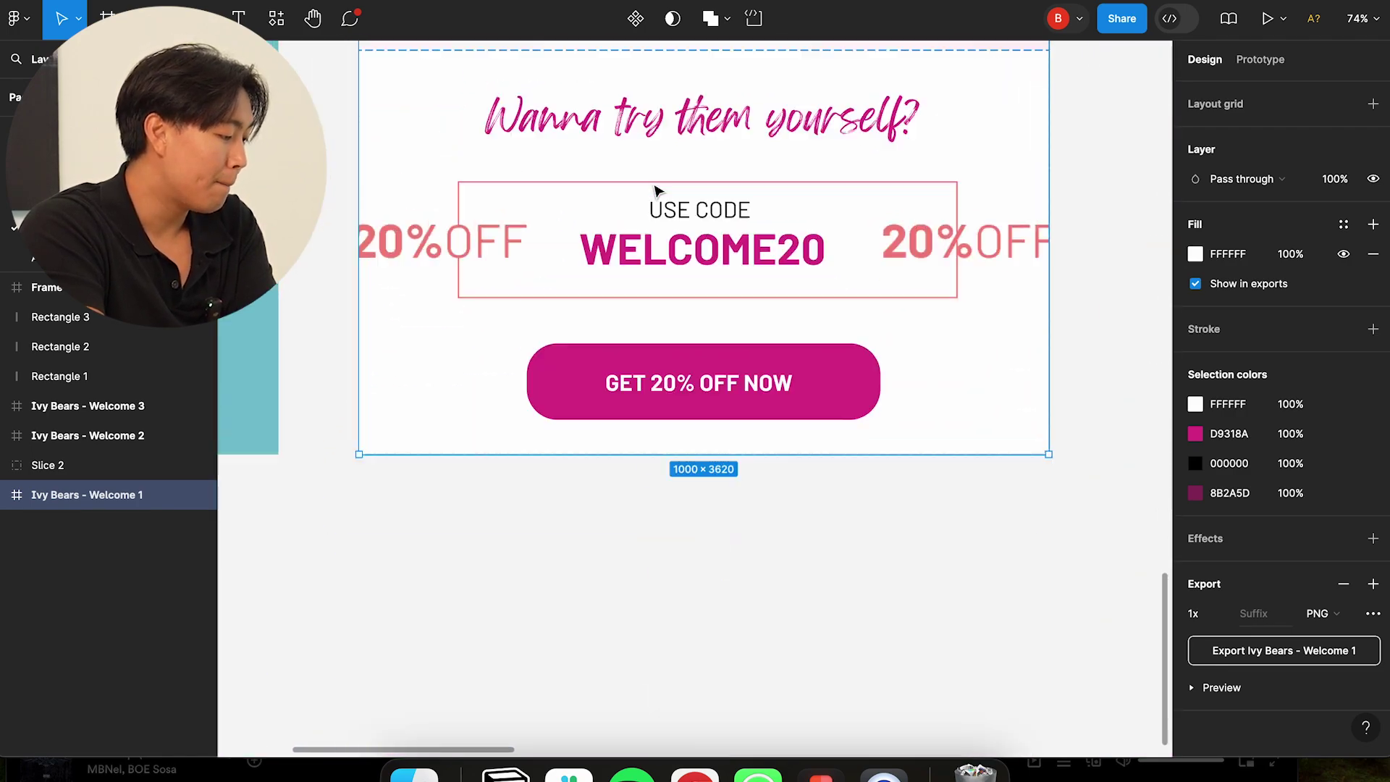
scroll(721, 116, up, 7)
scroll(746, 624, down, 5)
scroll(746, 625, left, 1)
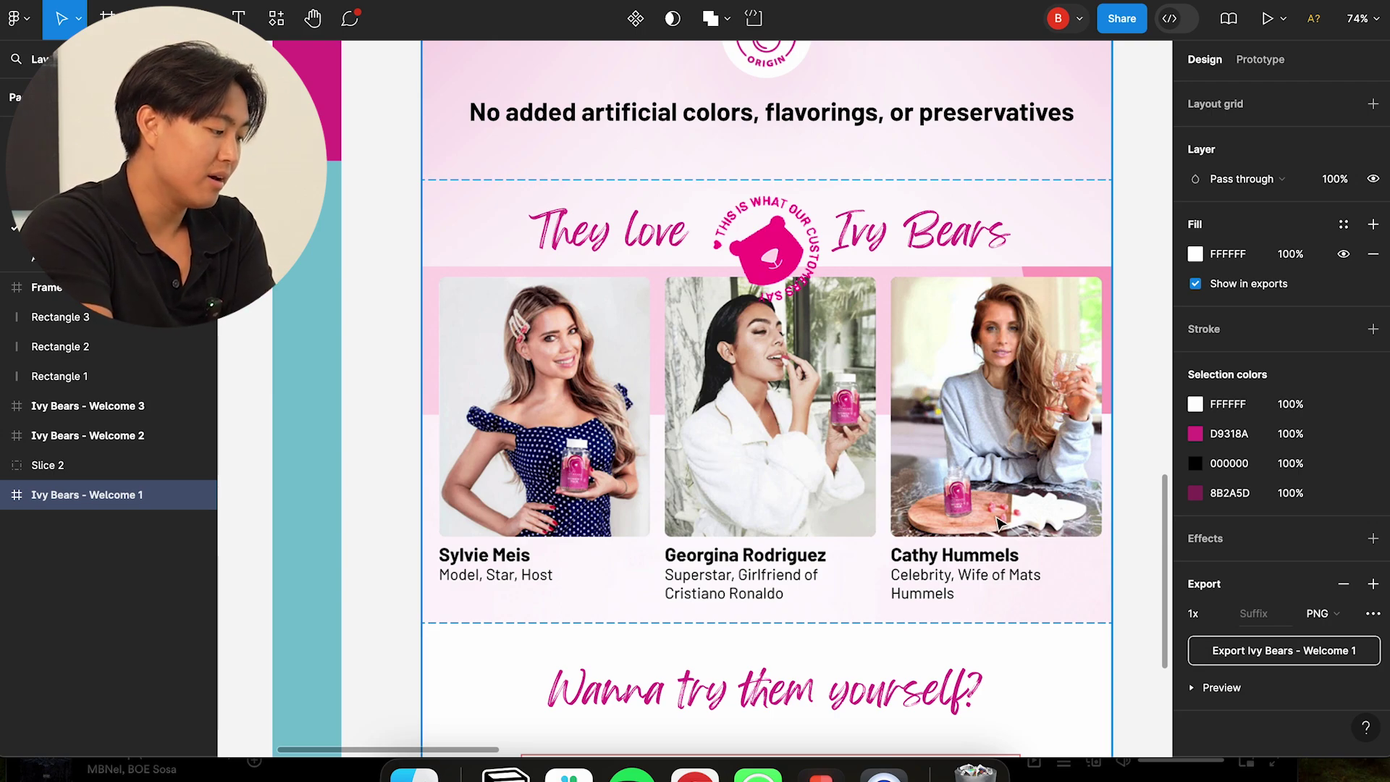
scroll(987, 335, up, 6)
scroll(971, 252, down, 5)
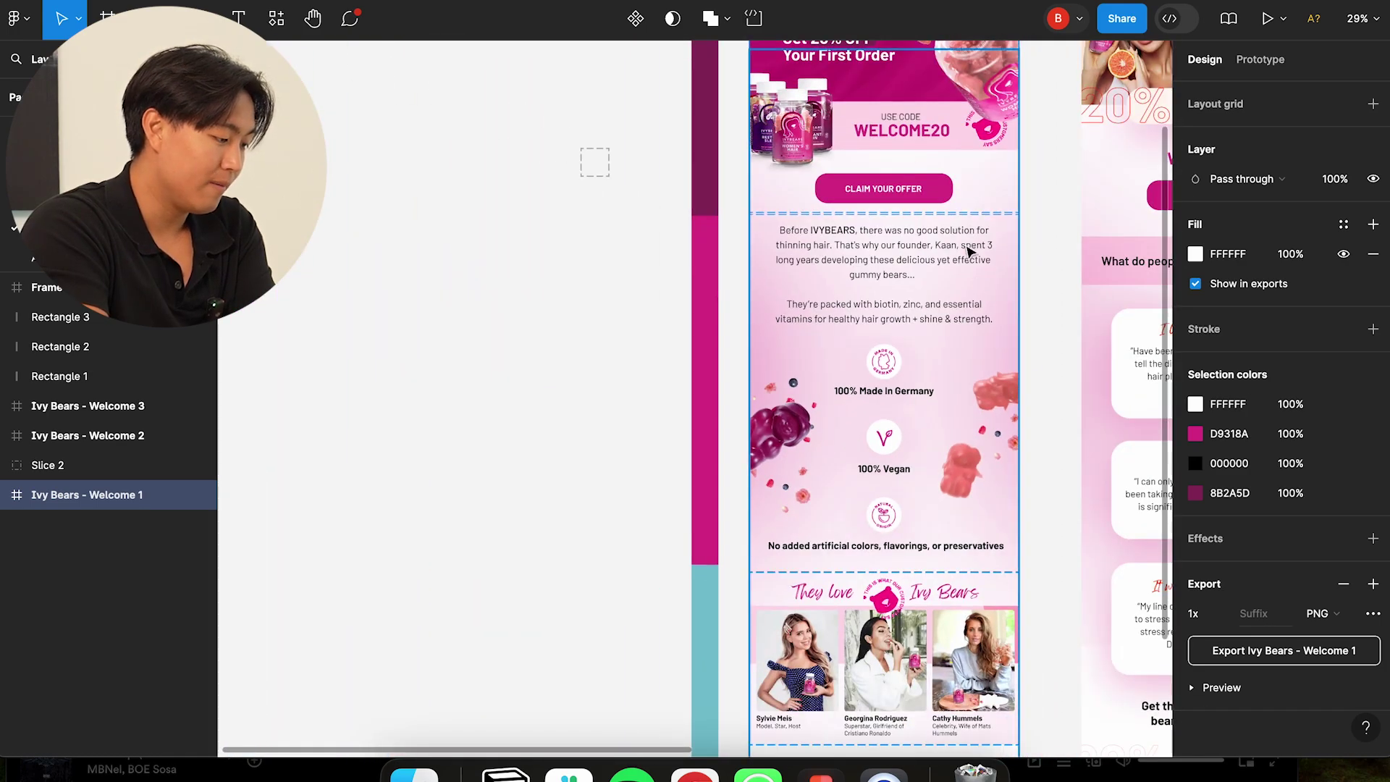
scroll(856, 311, down, 10)
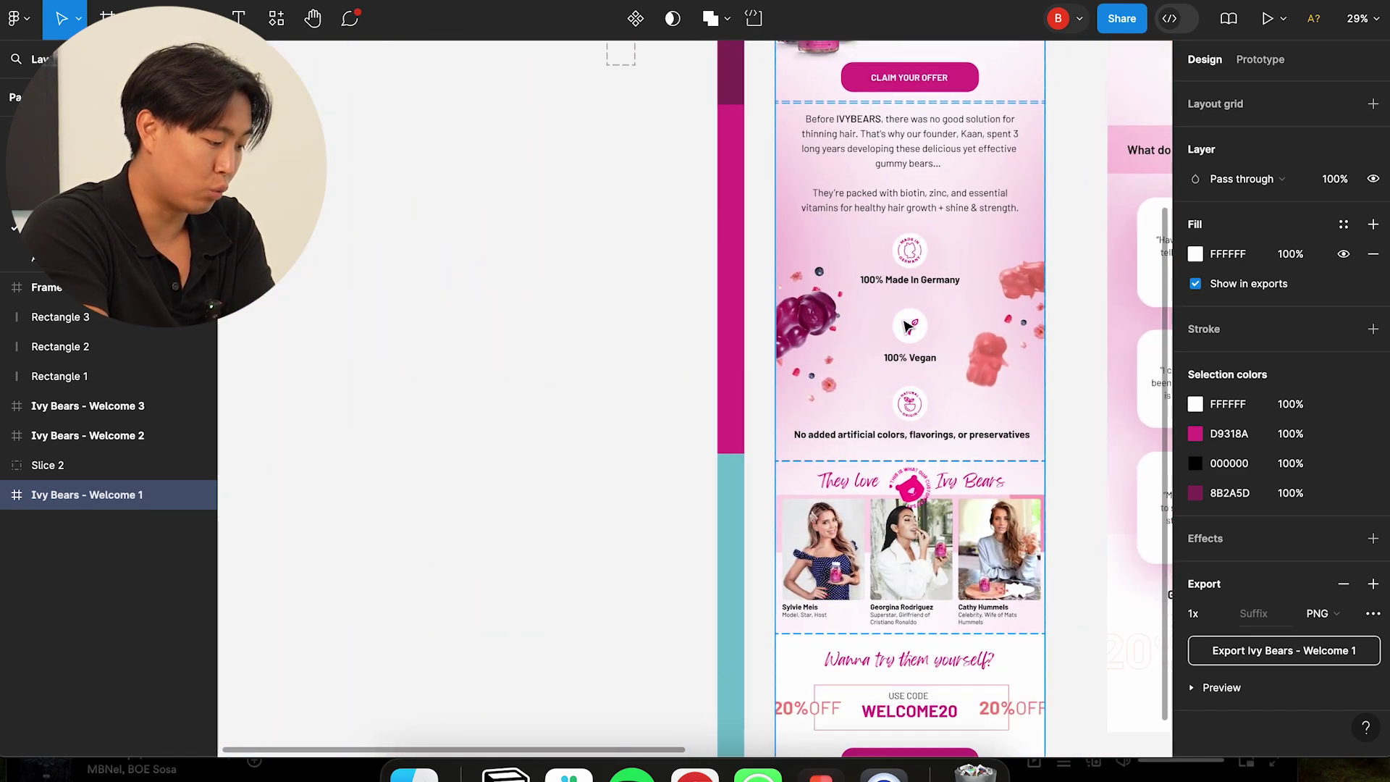
scroll(857, 406, left, 2)
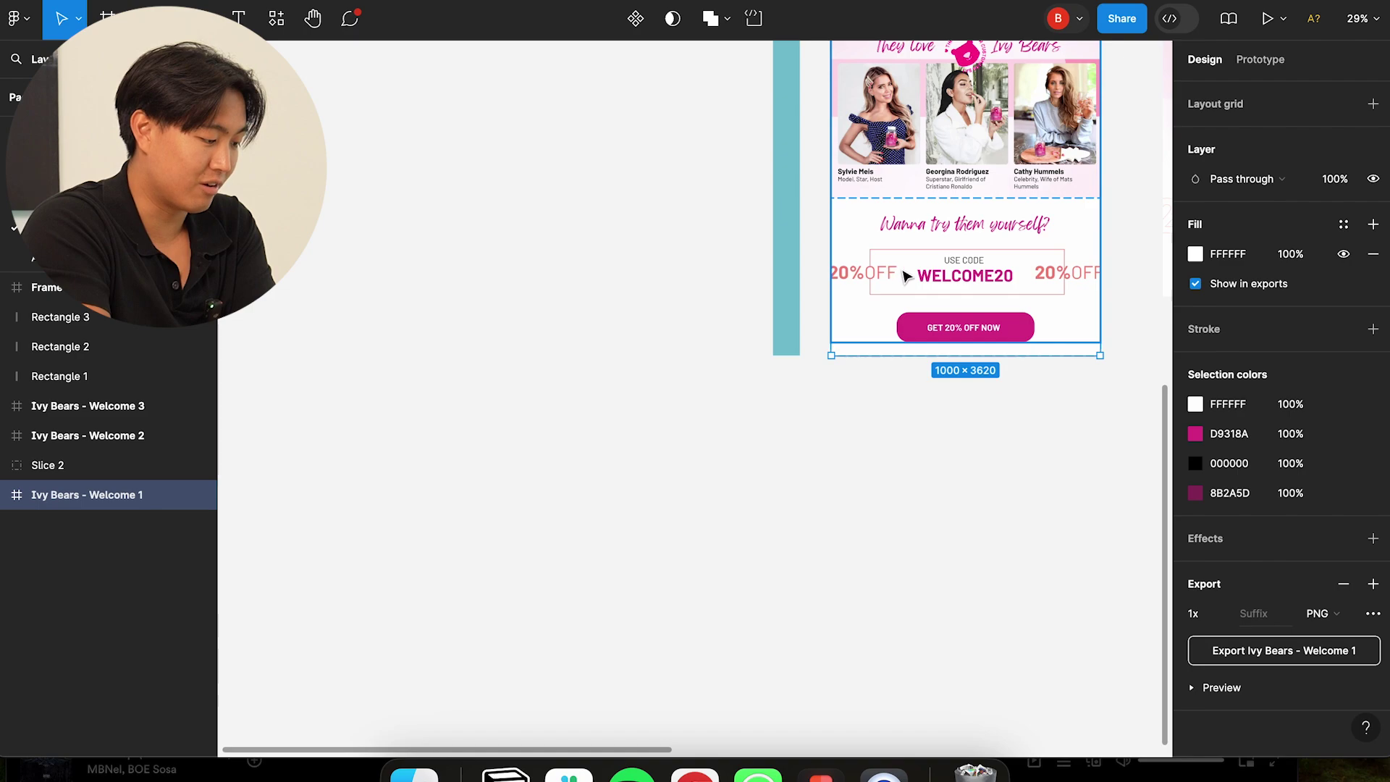
scroll(906, 274, up, 5)
scroll(904, 273, up, 3)
scroll(903, 273, right, 2)
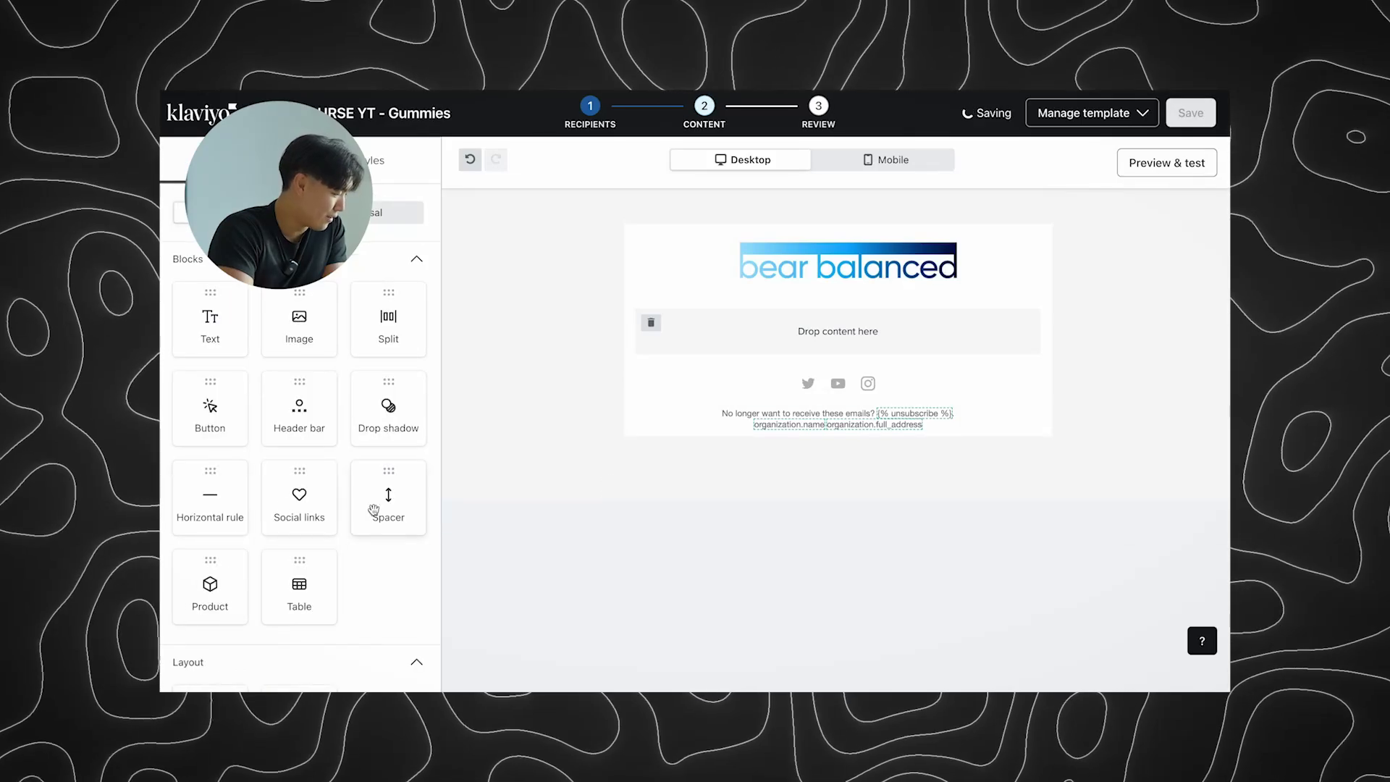
drag(373, 511, 720, 372)
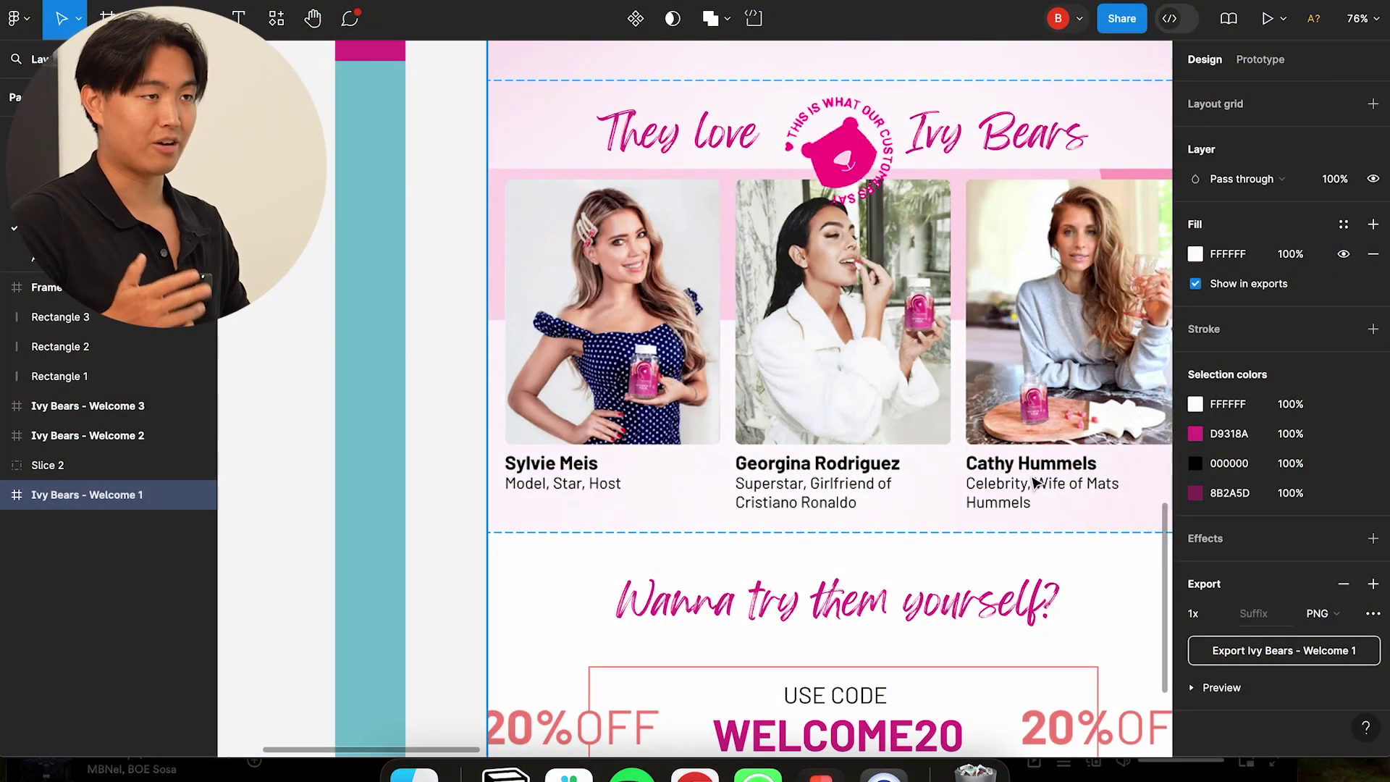
- Switch from Figma back to Klaviyo and review the Ivy Bears - Welcome 1 image in Email #1 down to the footer
scroll(1036, 484, right, 5)
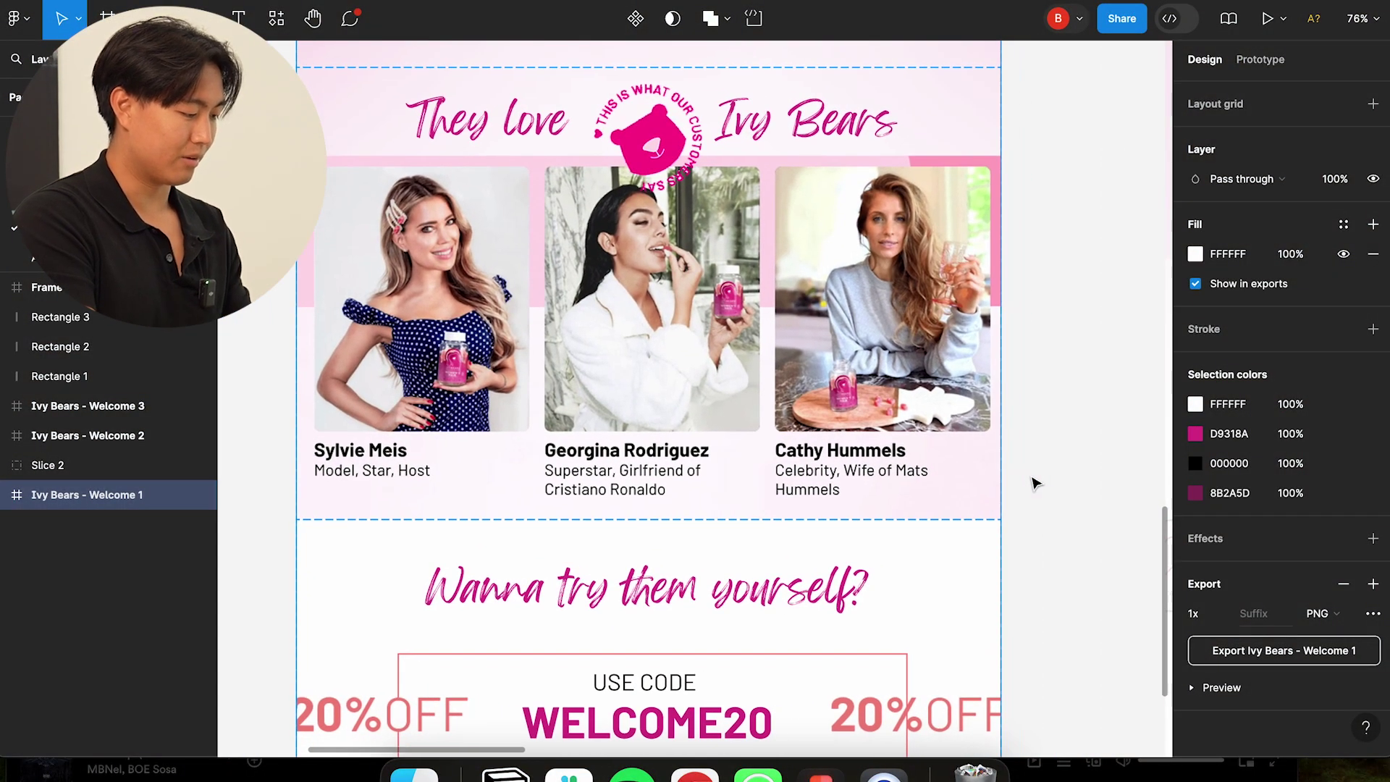
key(super+Tab)
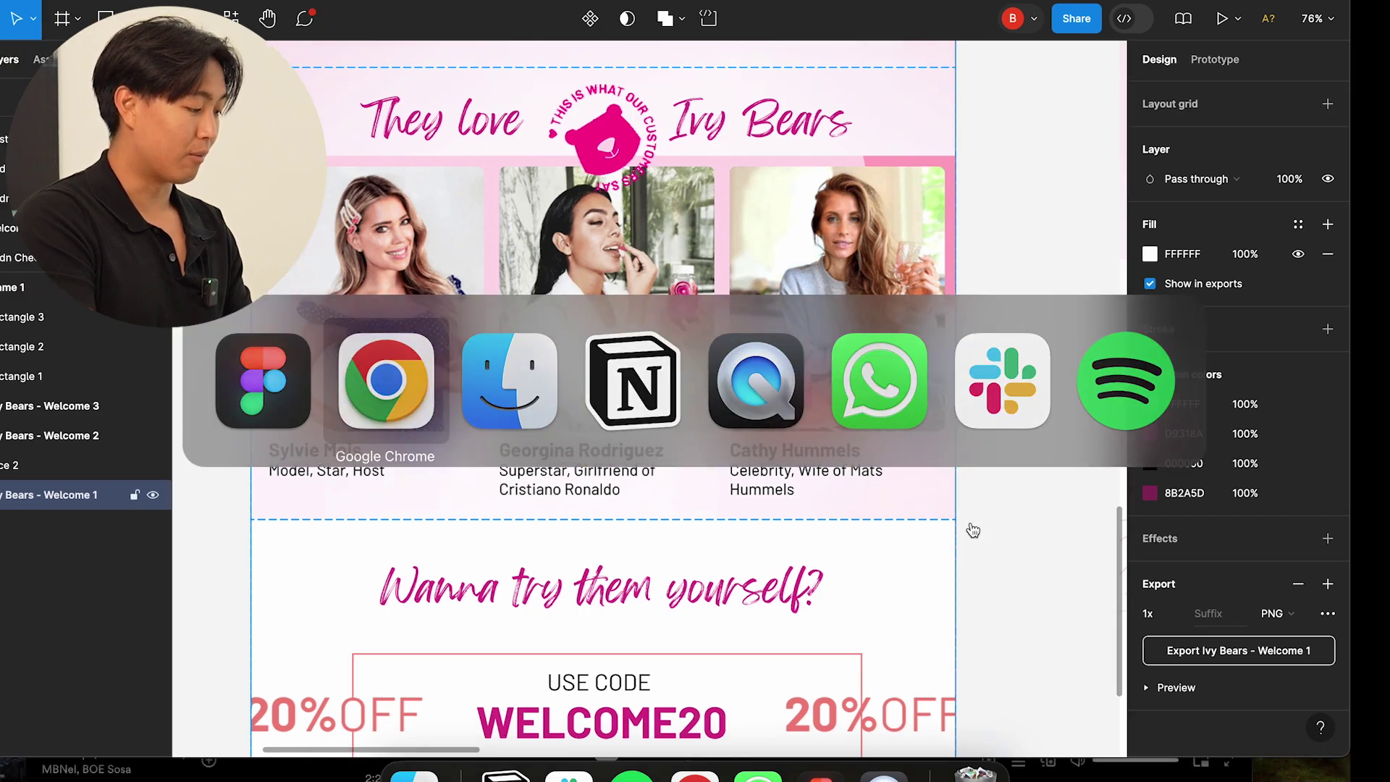
scroll(826, 471, down, 10)
scroll(826, 471, down, 8)
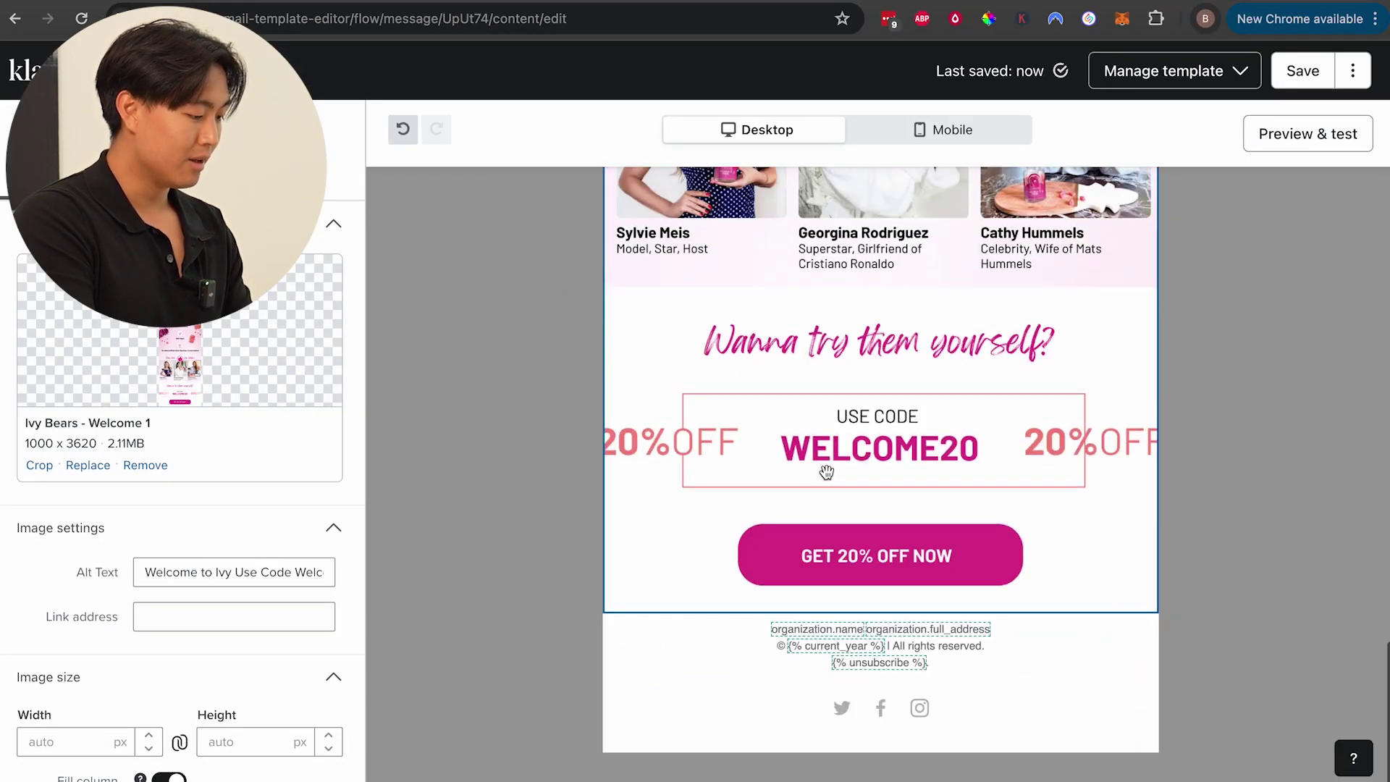
scroll(826, 471, up, 15)
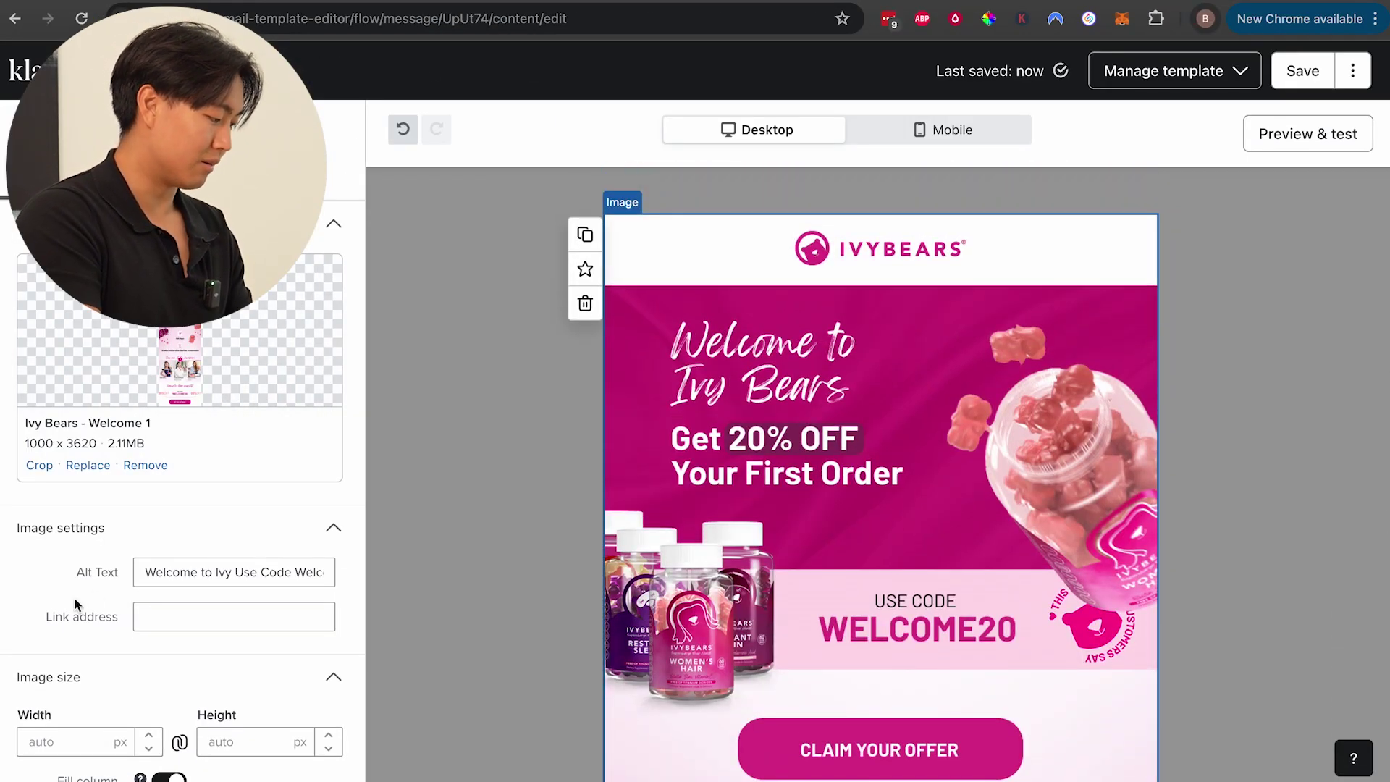
- Open the image's link address for editing and review the design from the hero offer down to the footer
click(181, 626)
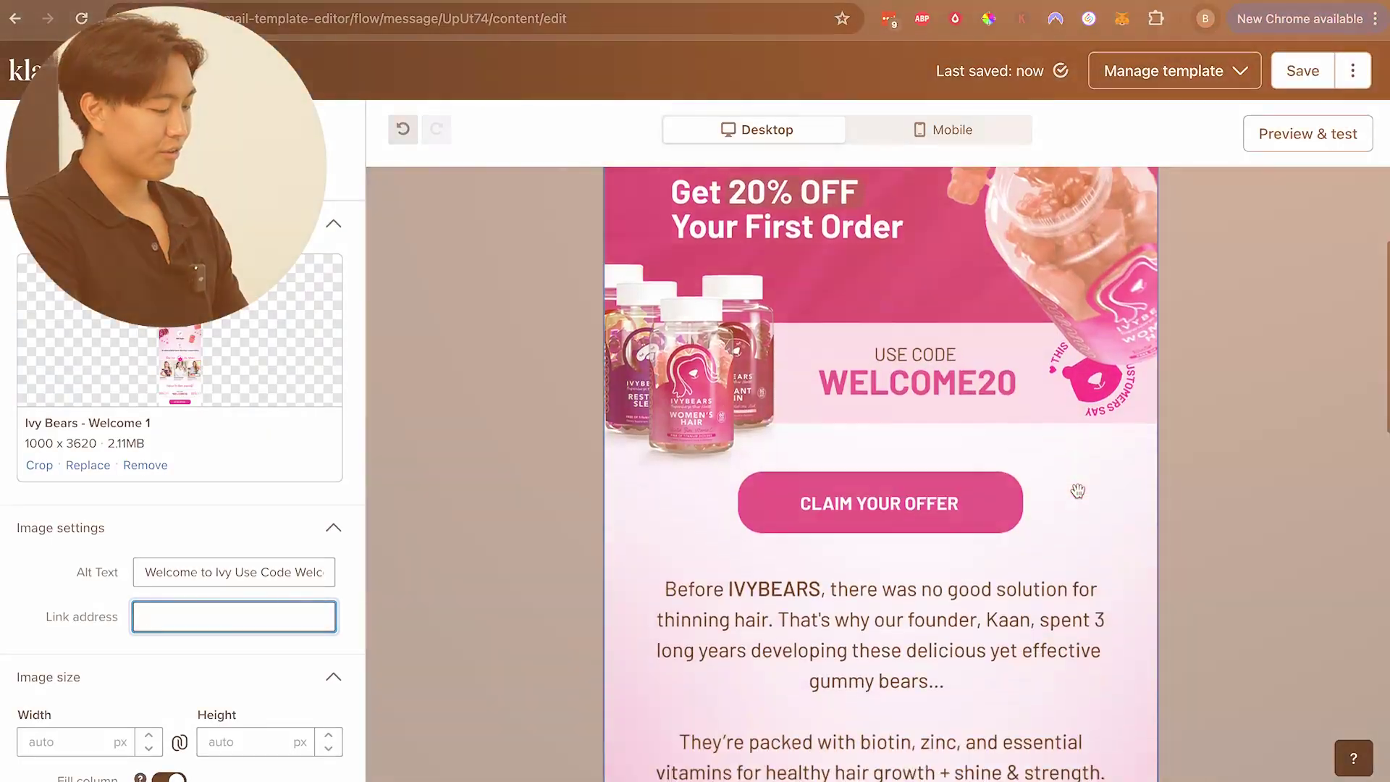
scroll(652, 546, down, 5)
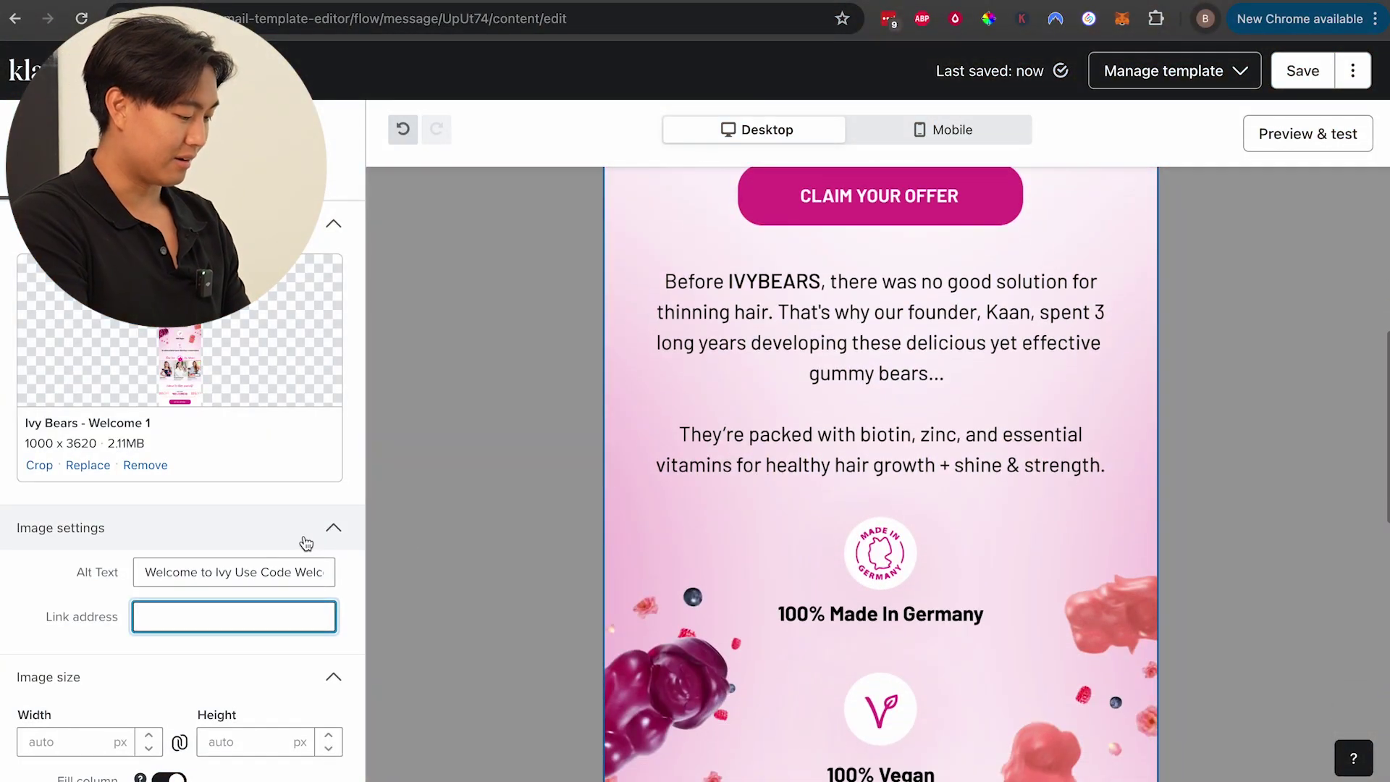
scroll(707, 503, down, 10)
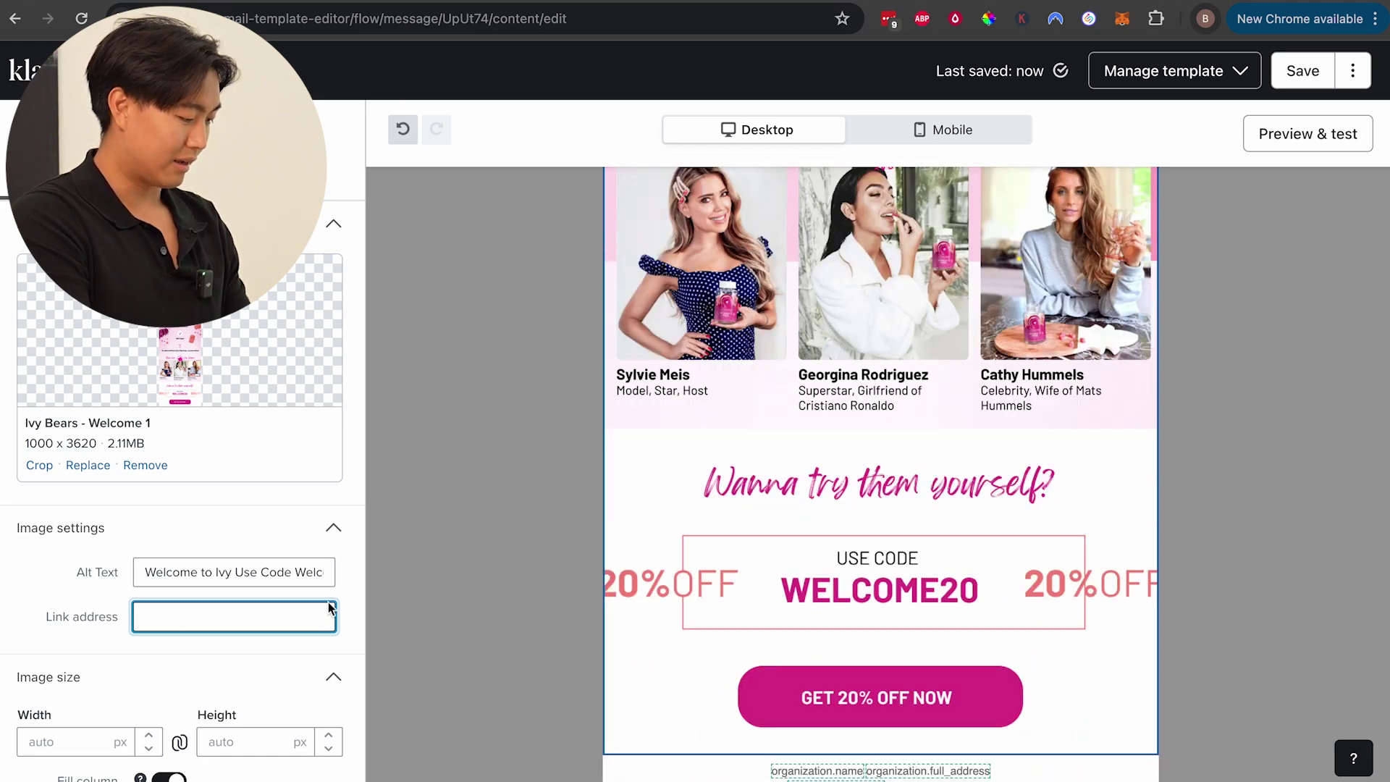
- Try a left/right padding of 30 px on the image block, check the side margins and reset it to 0
scroll(308, 603, down, 7)
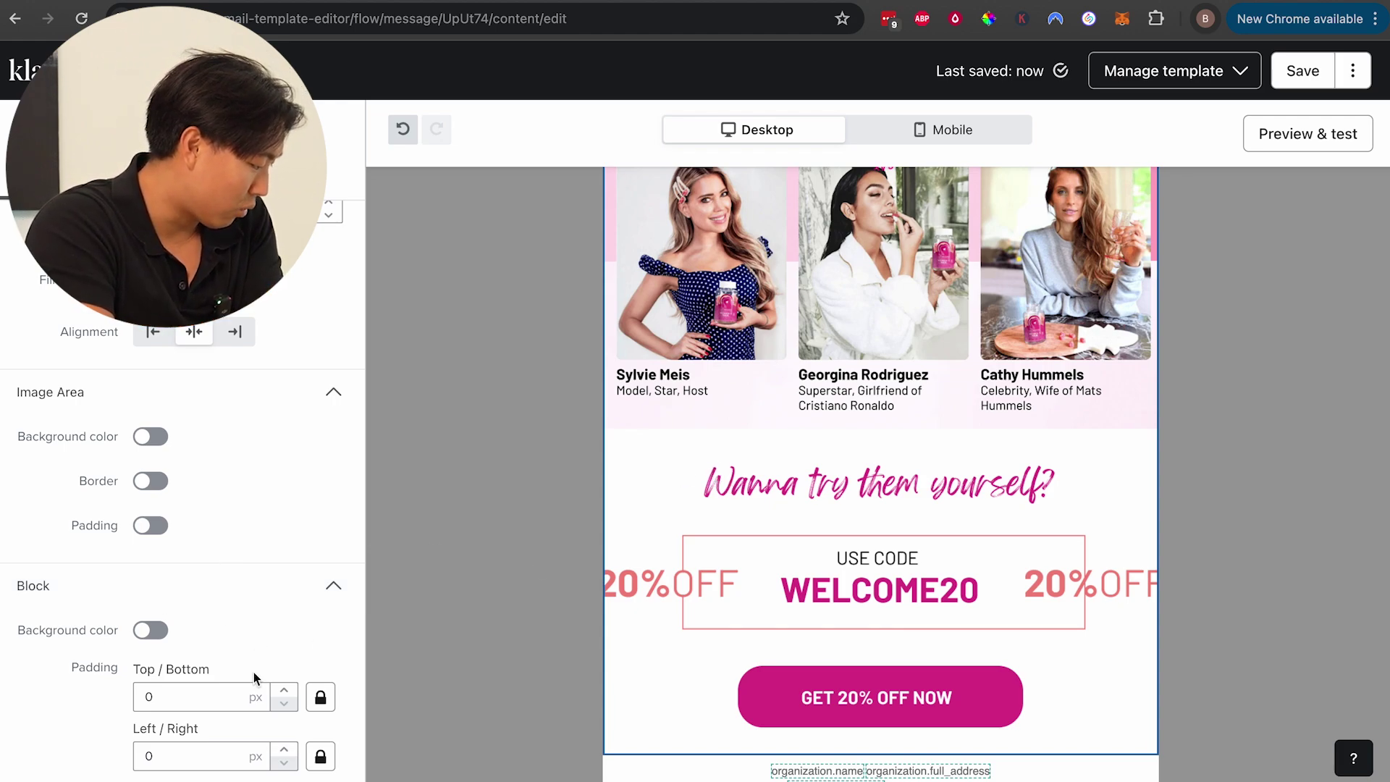
click(182, 699)
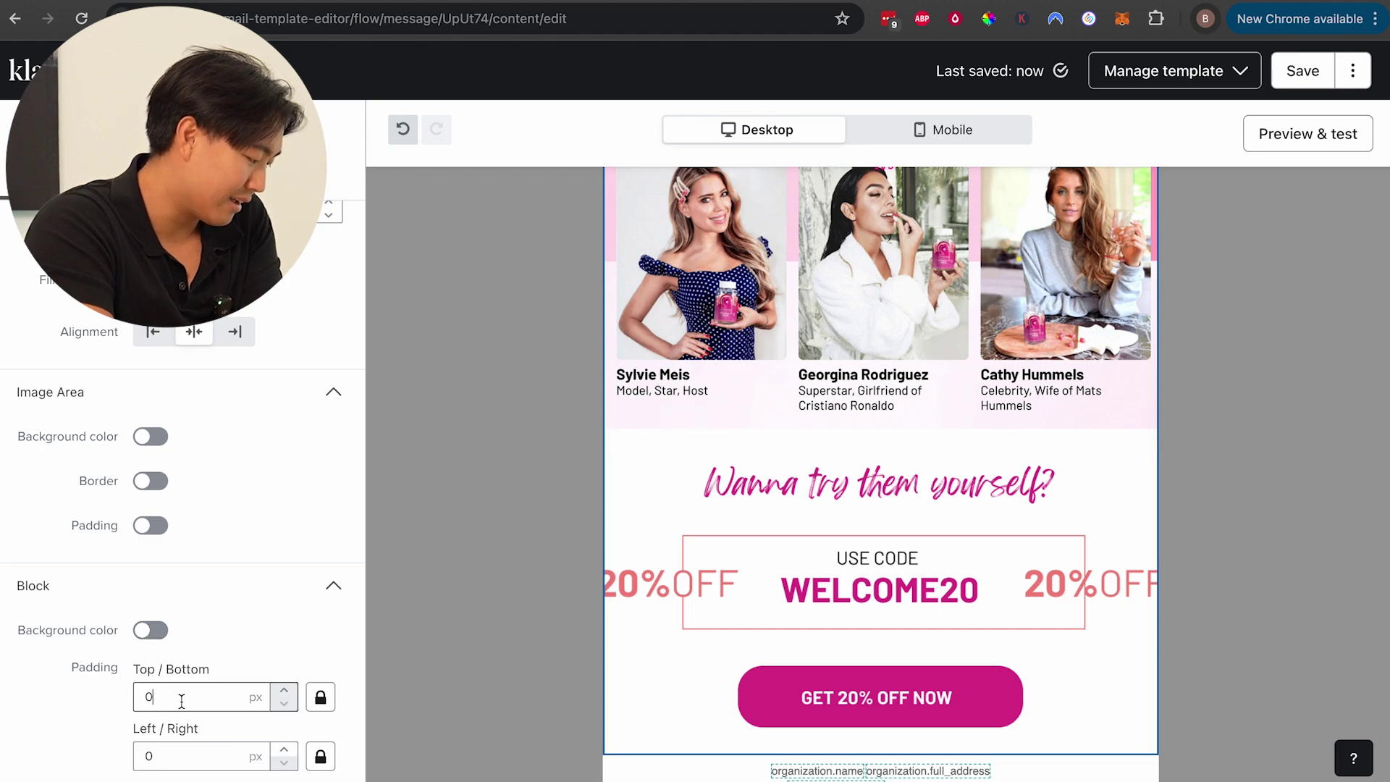
click(188, 761)
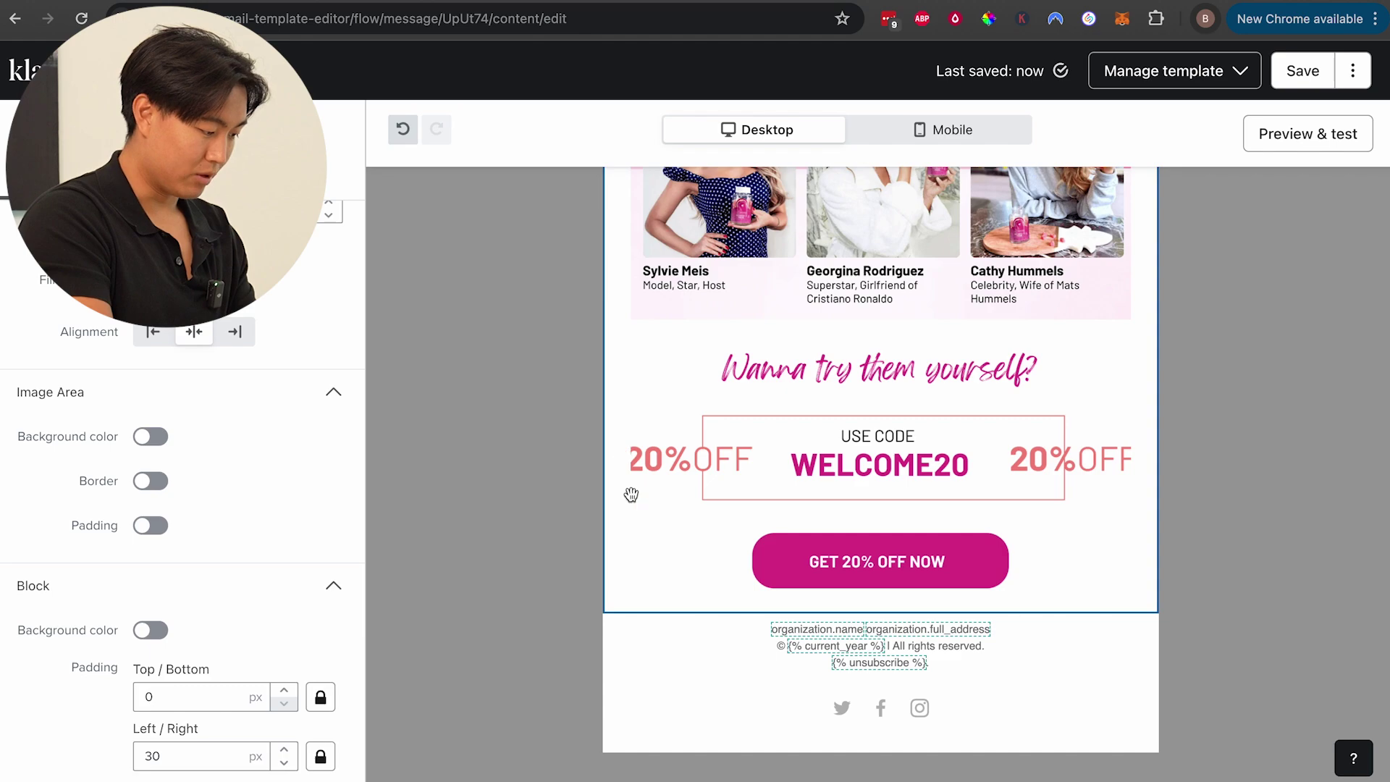
ctrl+scroll(648, 455, up, 5)
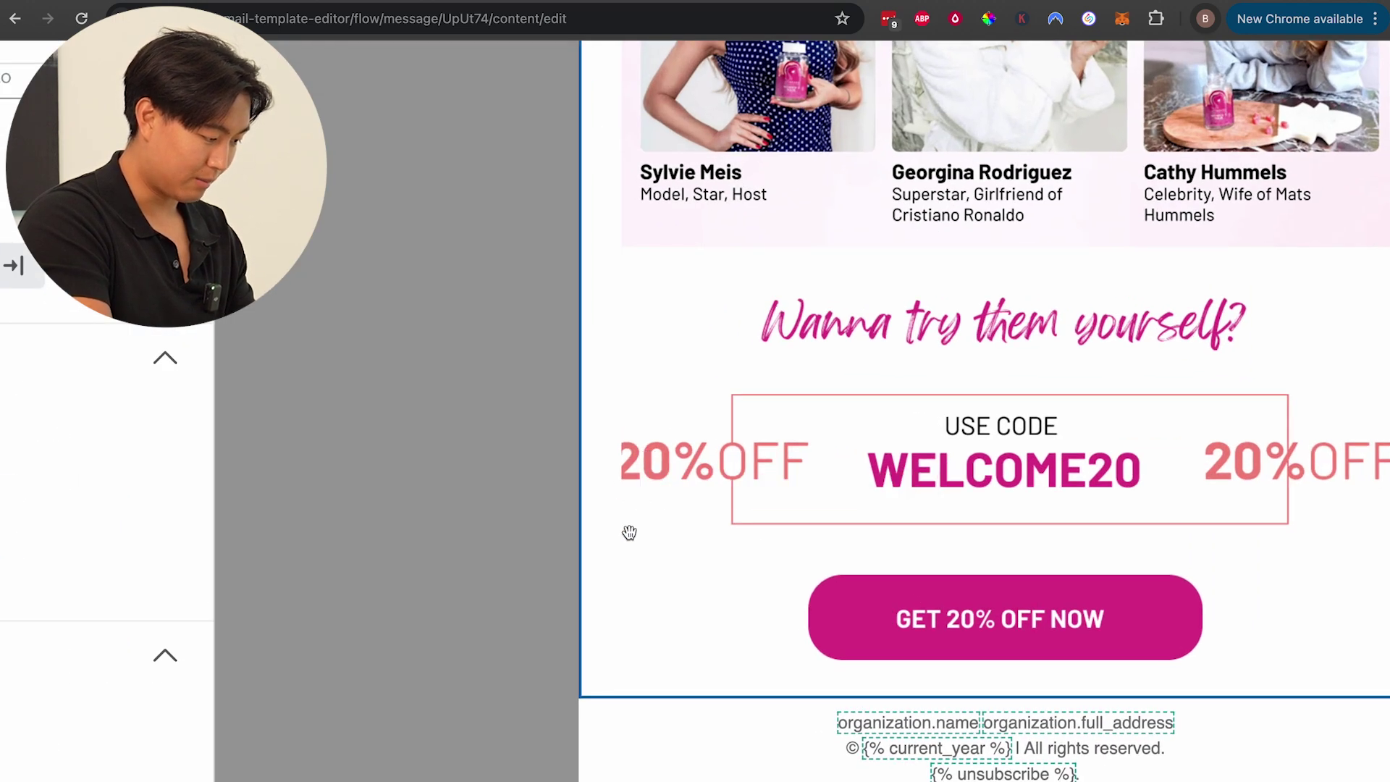
ctrl+scroll(739, 489, down, 5)
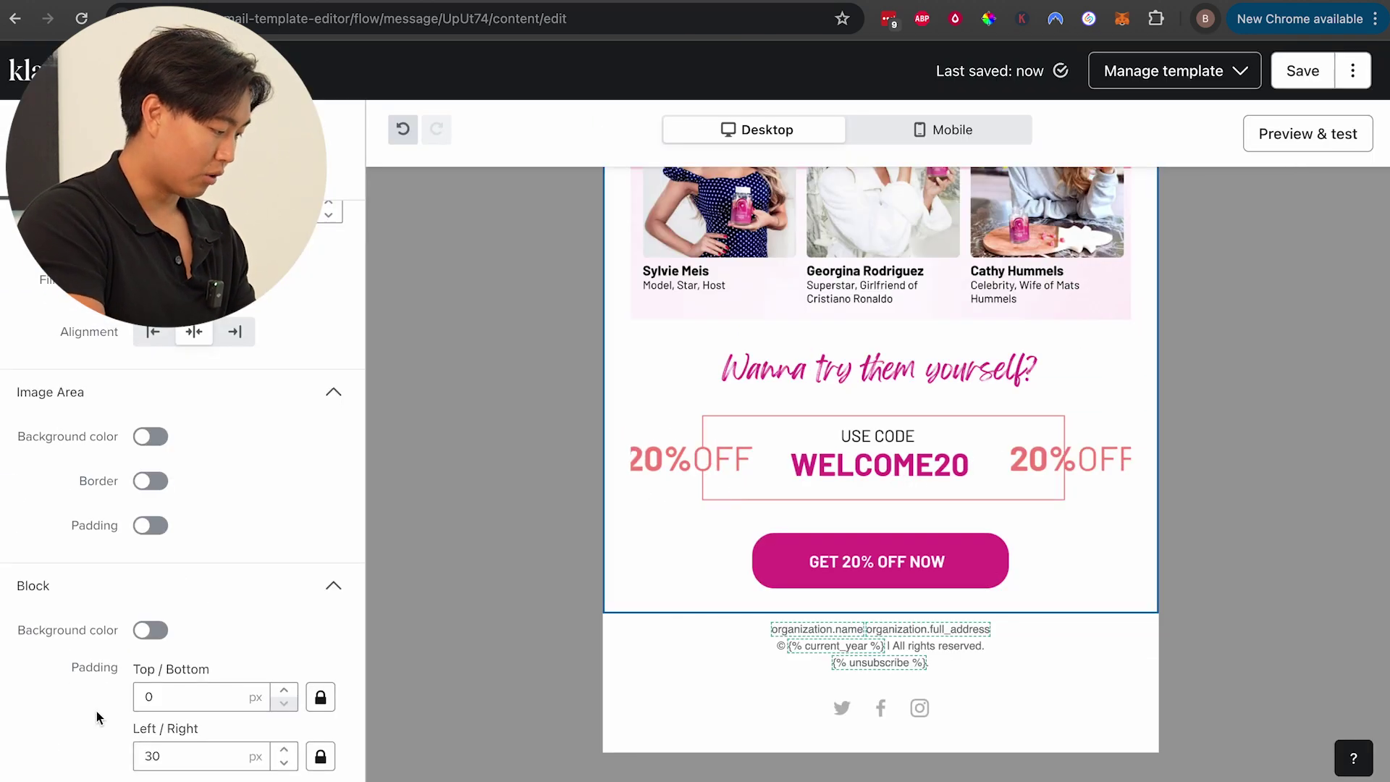
double_click(172, 756)
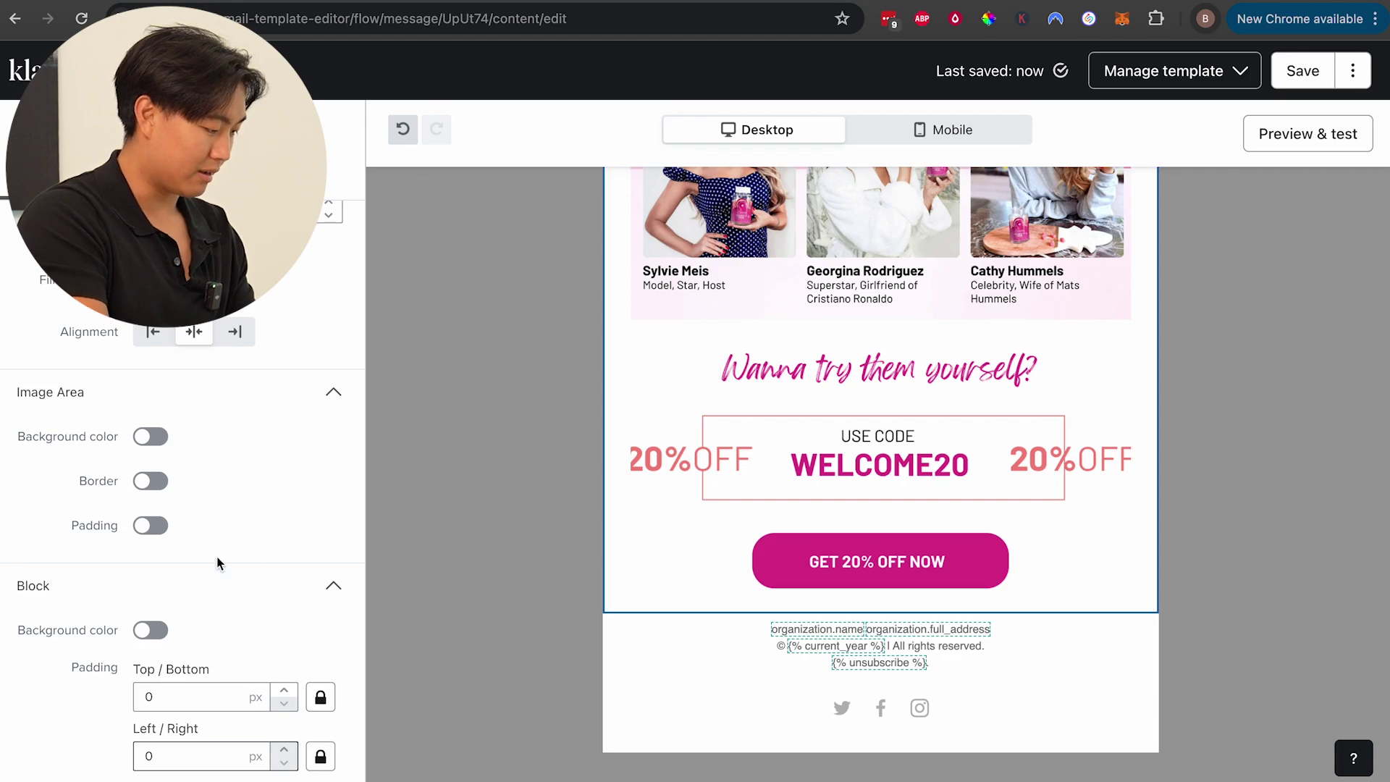
scroll(233, 523, up, 5)
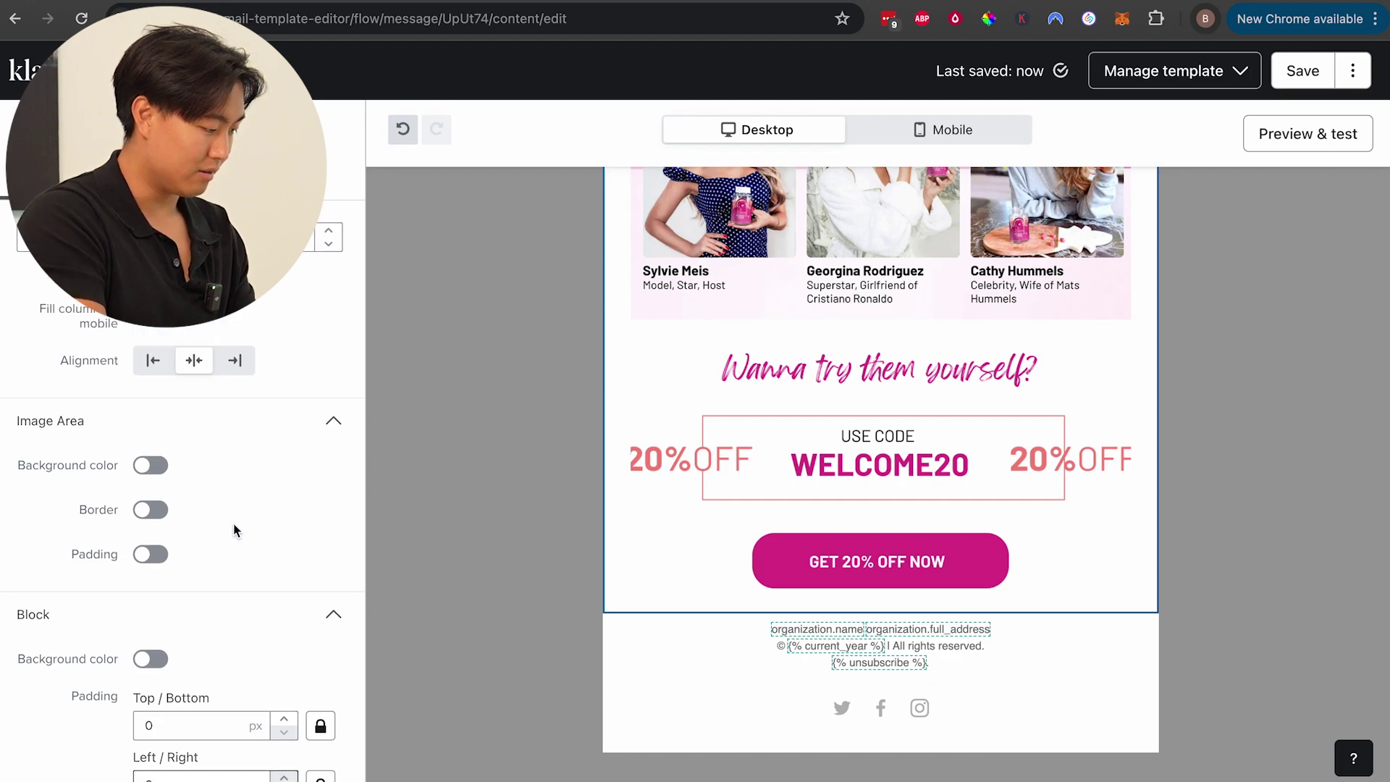
- Preview Email #1, open its test-send option, and finish editing the message to return to the flow
click(608, 511)
scroll(579, 486, up, 2)
scroll(797, 512, up, 20)
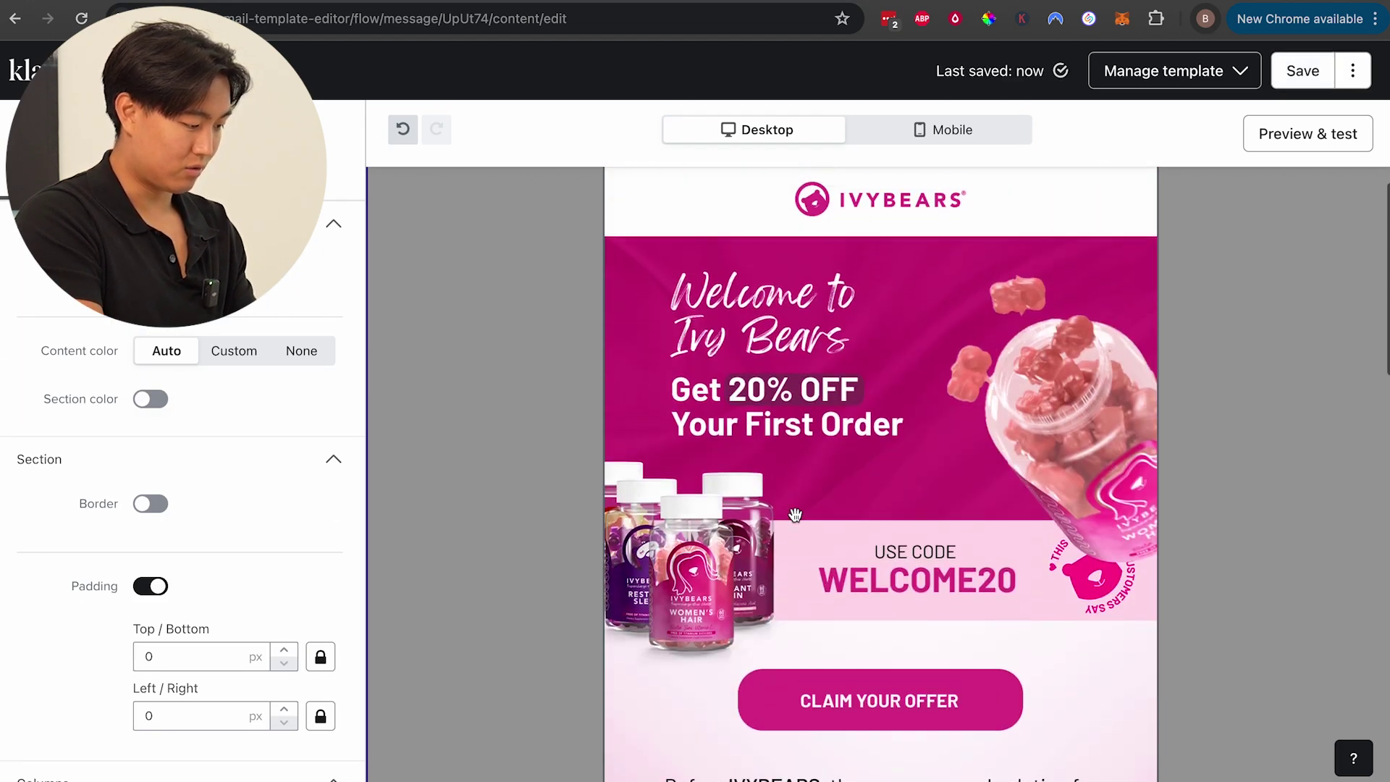
scroll(796, 515, up, 1)
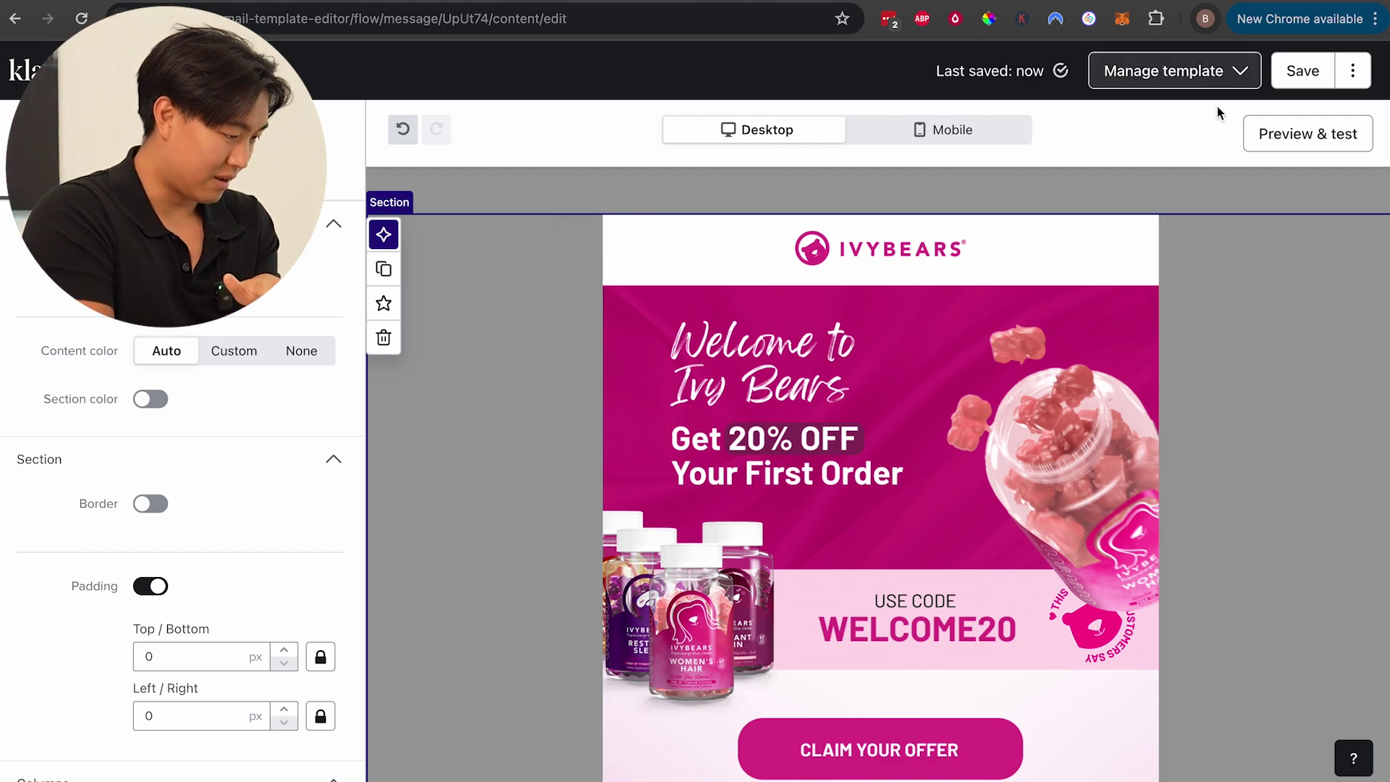
click(1318, 134)
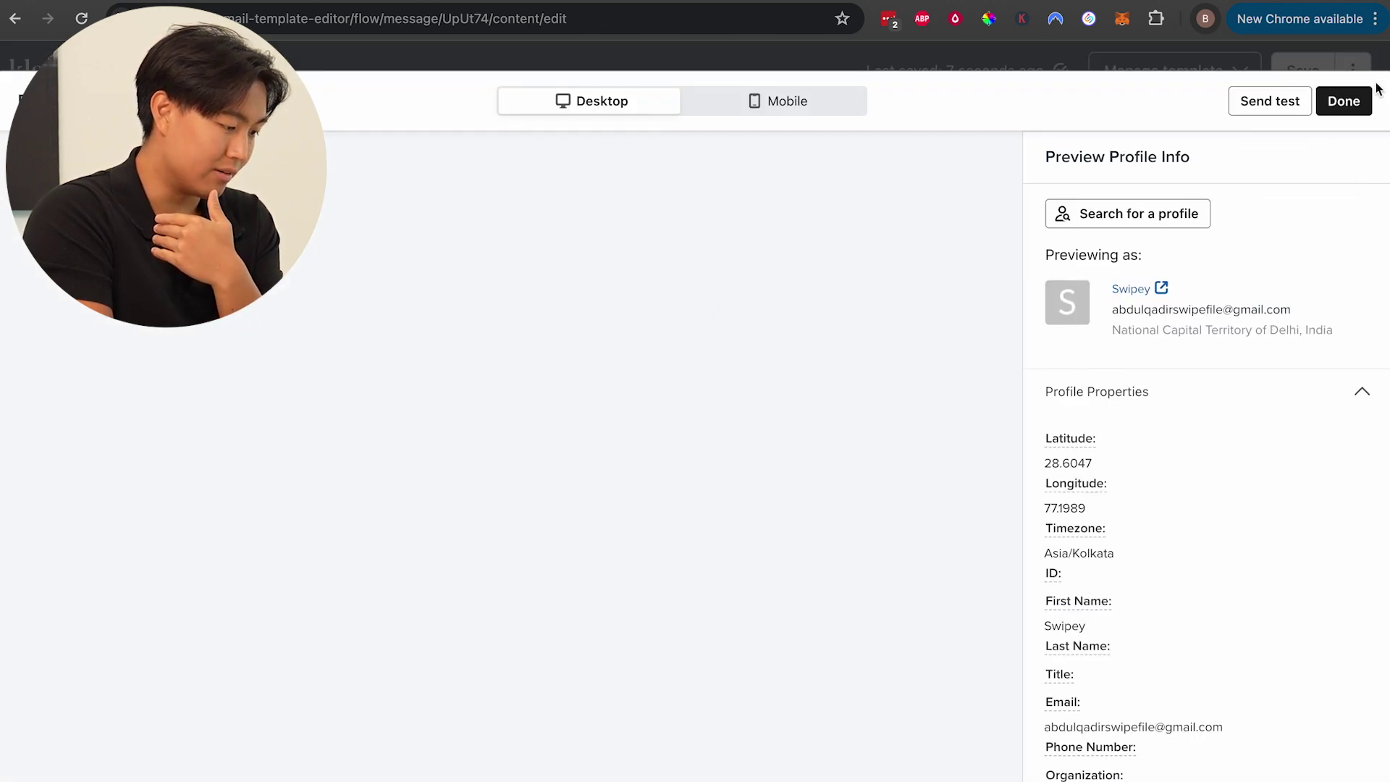
click(1271, 100)
click(1008, 231)
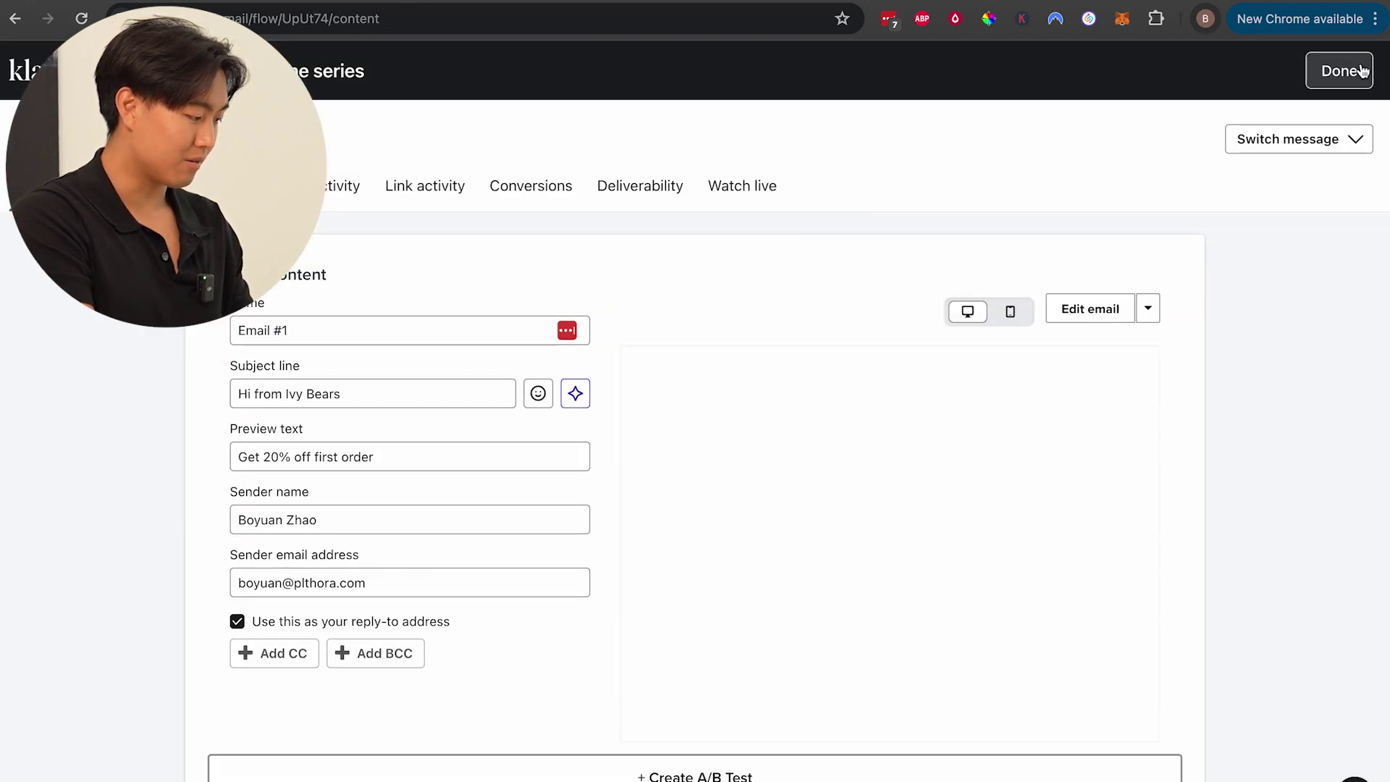
click(1341, 73)
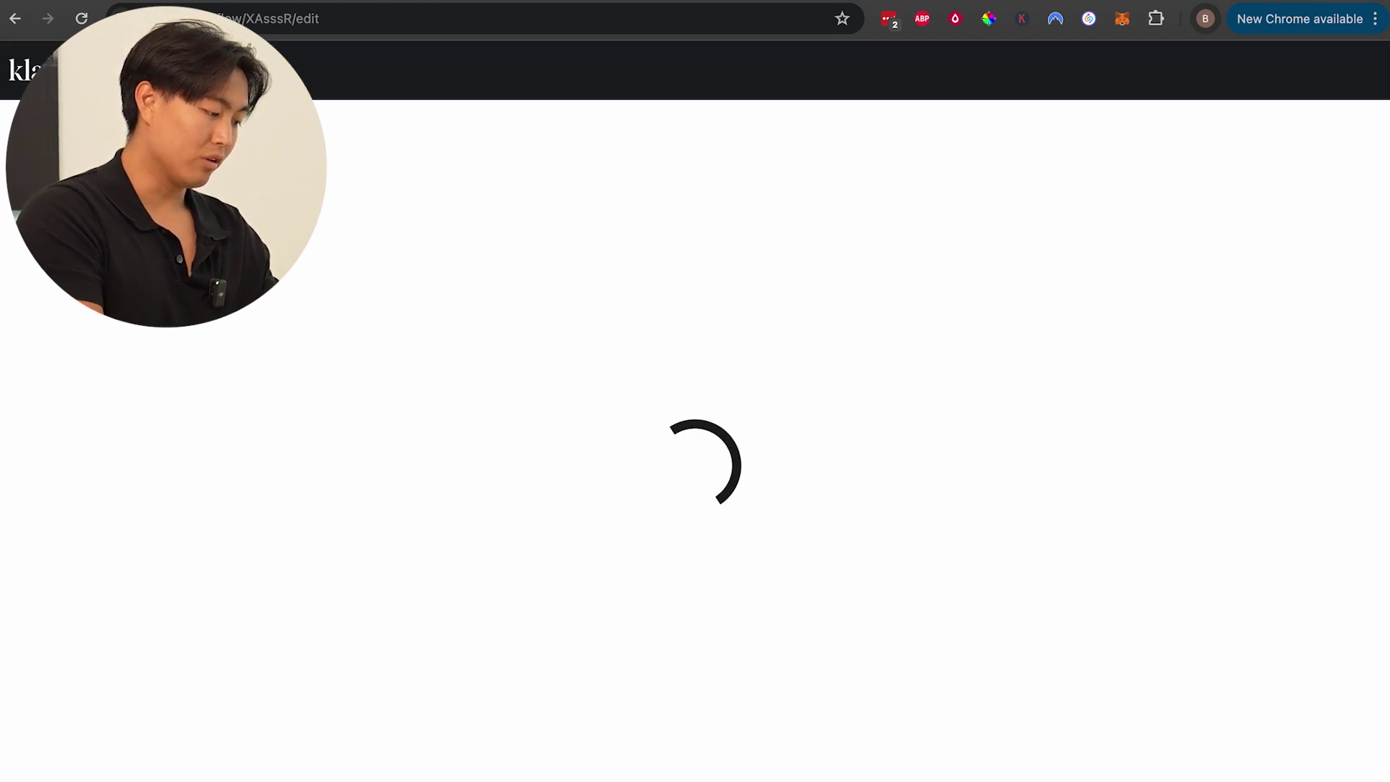
- Open the review for turning on the flow with the Live action status, and cancel it
scroll(449, 507, down, 6)
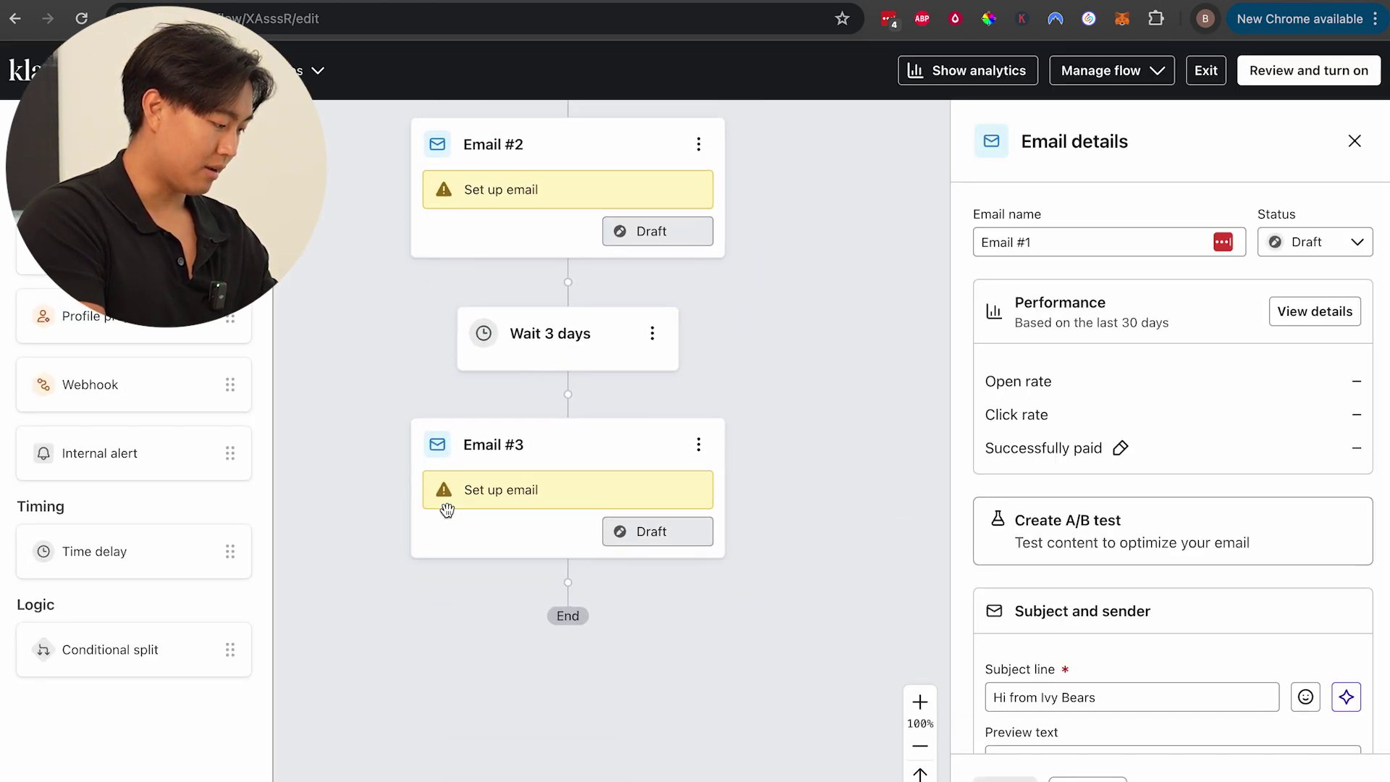
click(1118, 66)
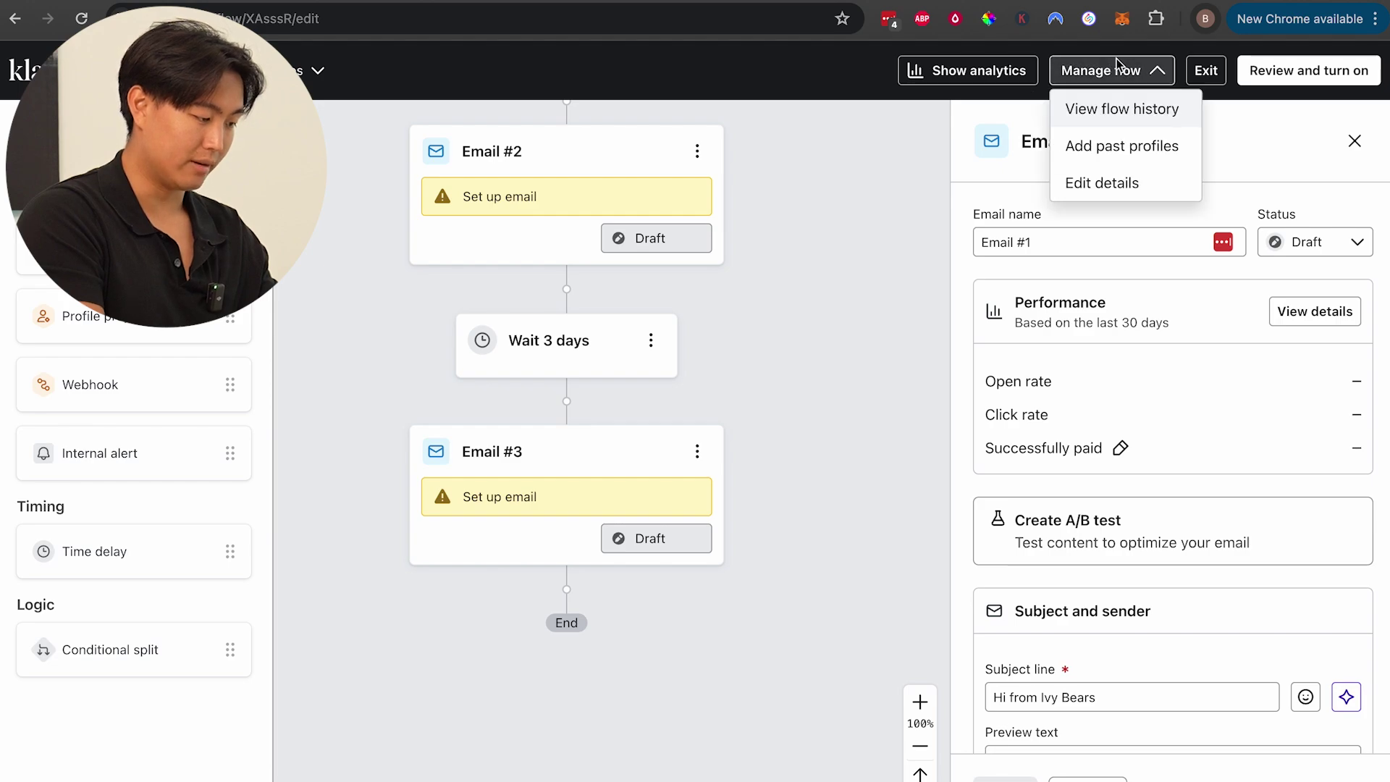
click(1303, 70)
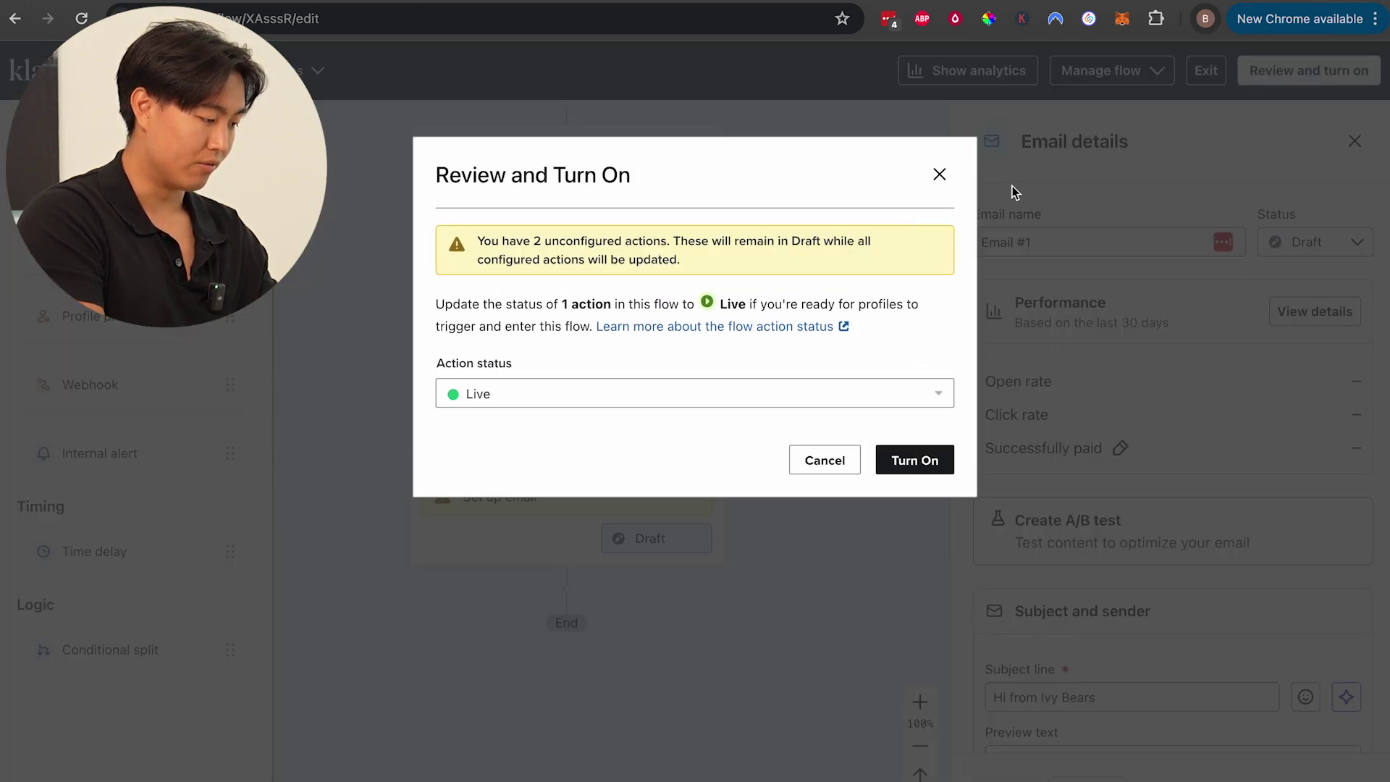
click(812, 466)
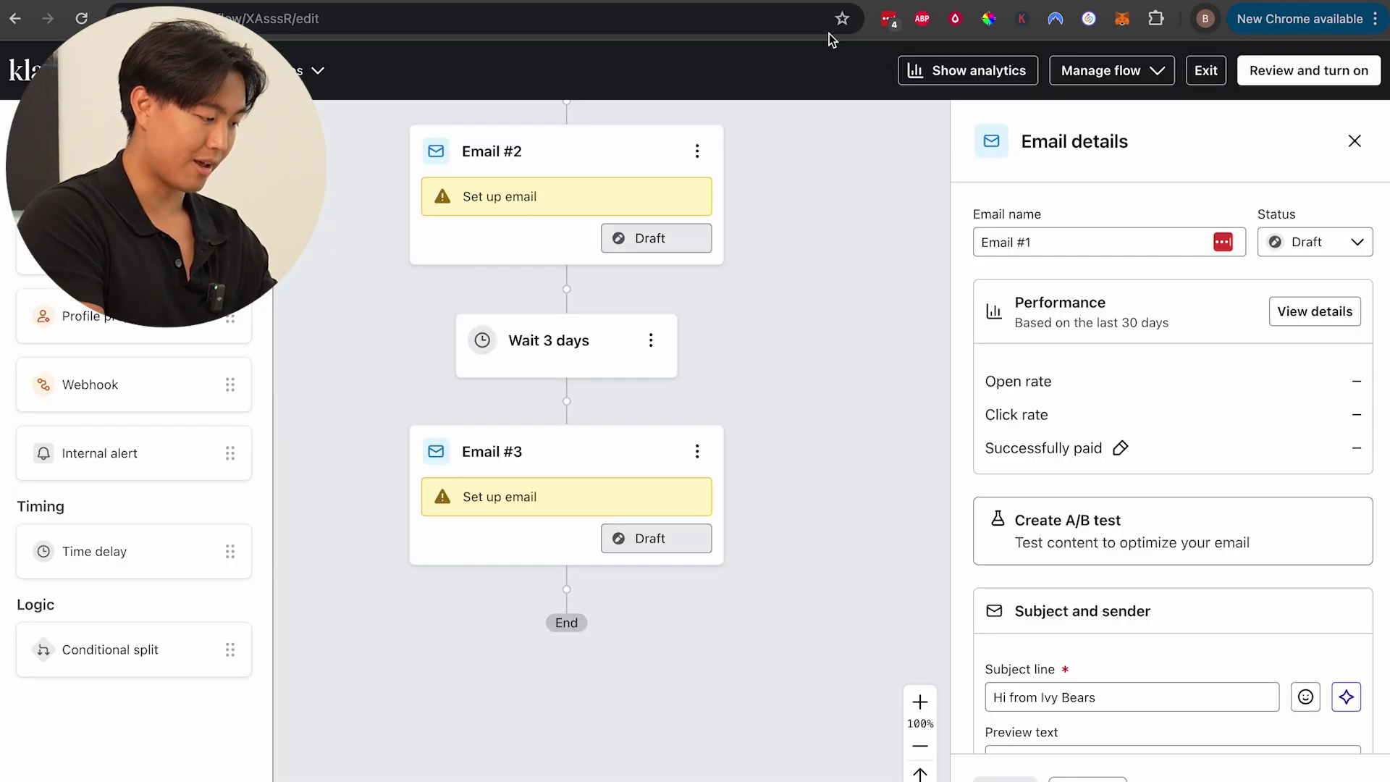
- Select the flow's trigger and open the Agency Newsletter list it uses
scroll(530, 276, up, 10)
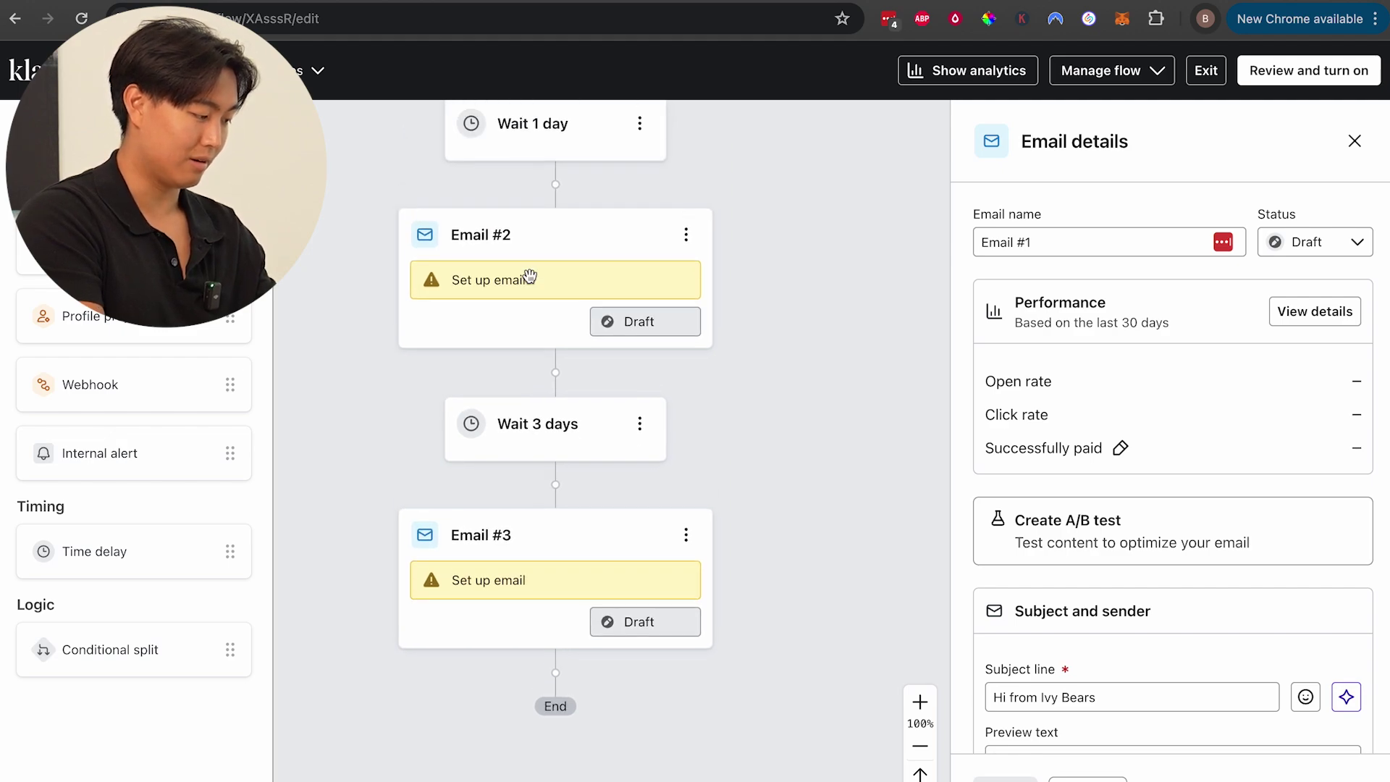
click(481, 509)
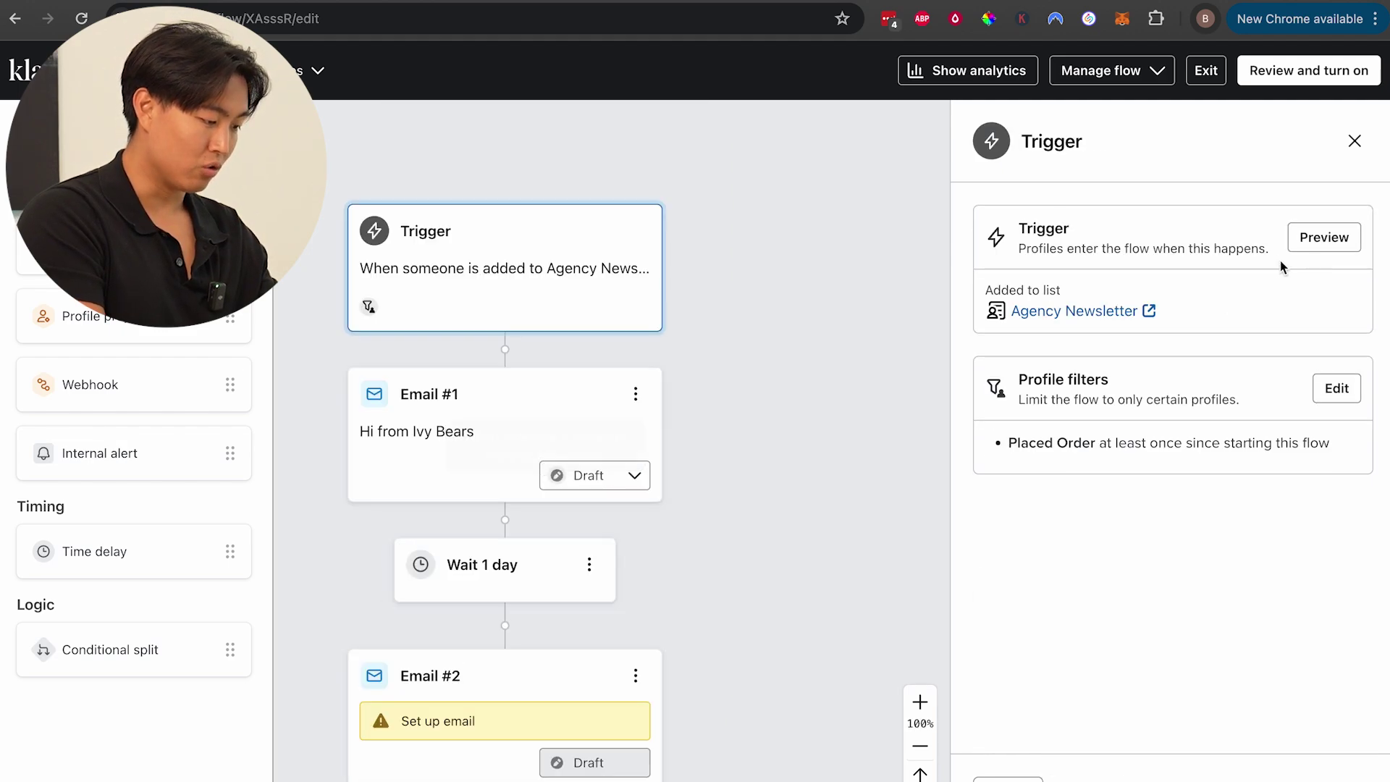
click(1075, 313)
key(super+w)
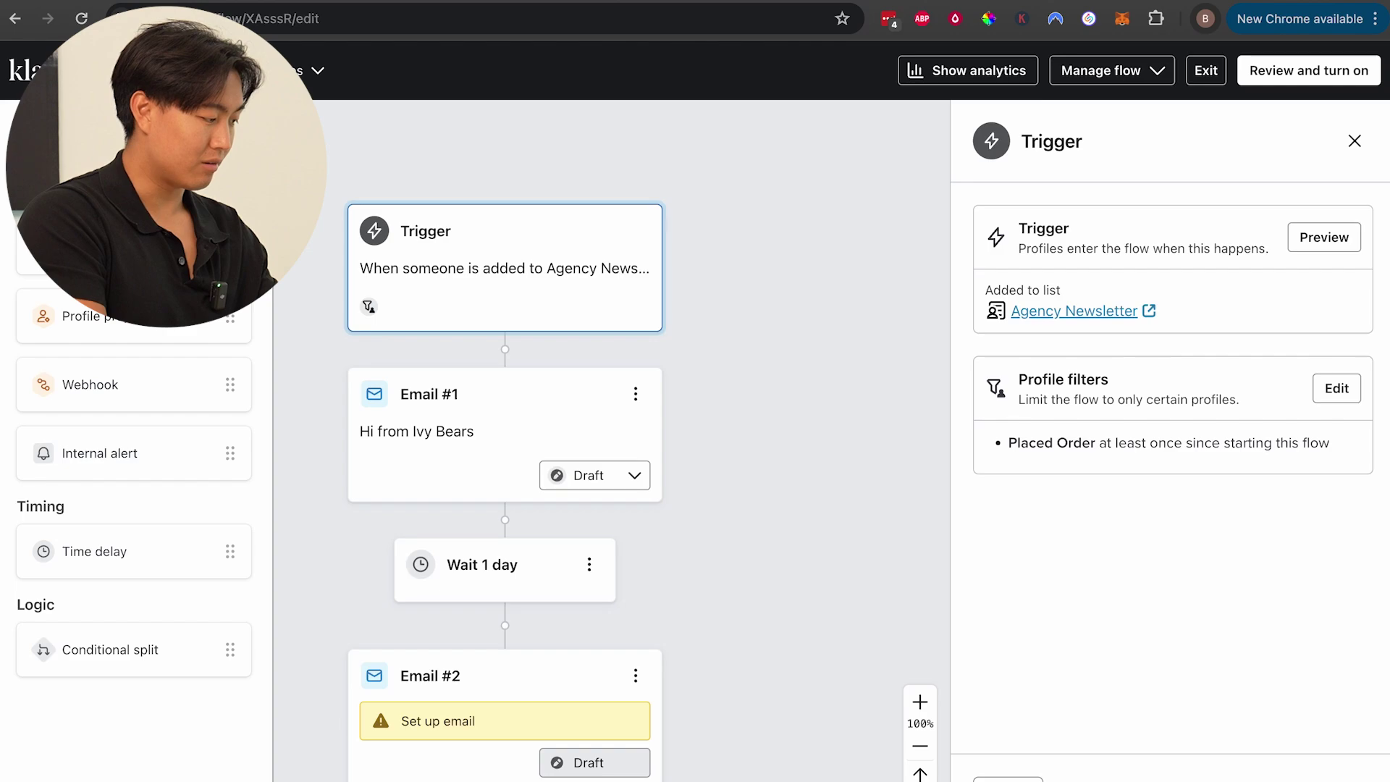
click(319, 1)
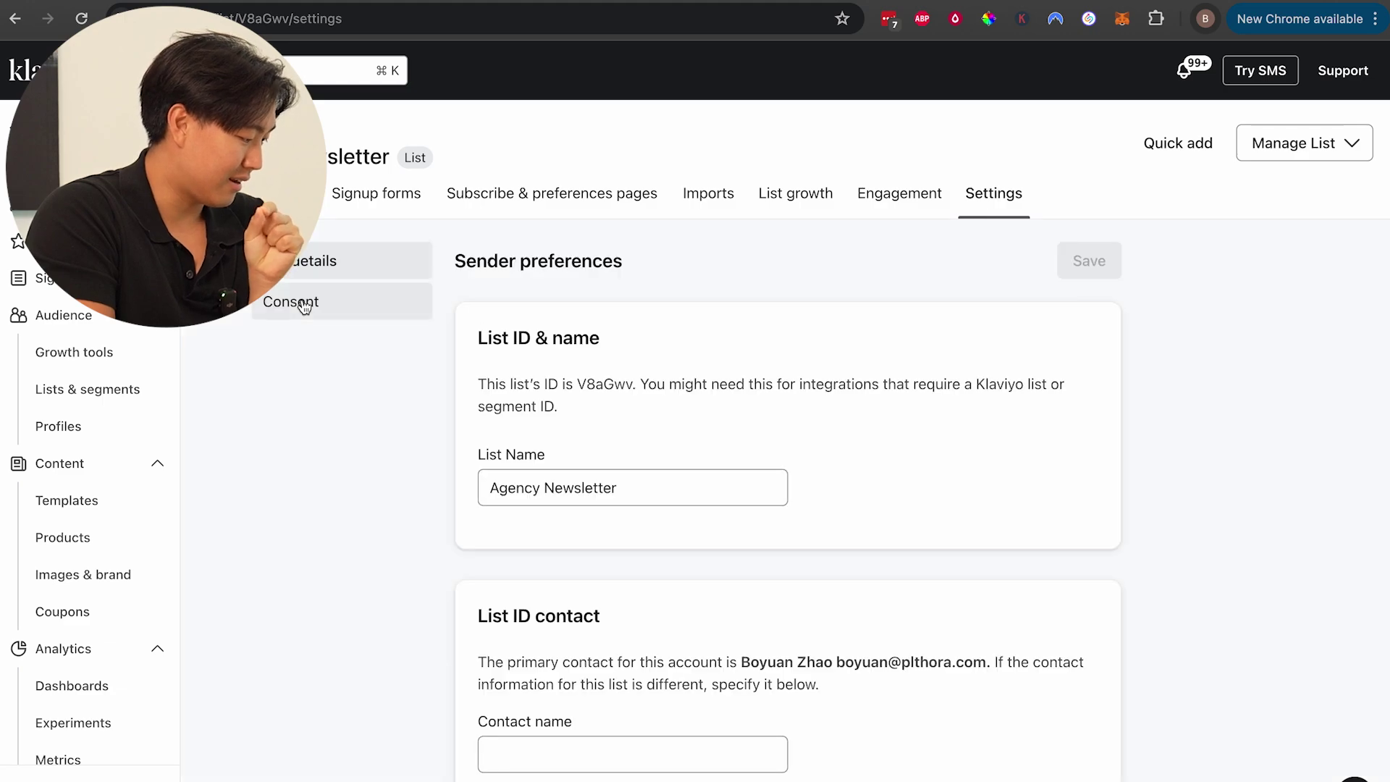
- Open the Agency Newsletter list's consent settings and examine the opt-in process options
click(303, 305)
scroll(606, 464, down, 1)
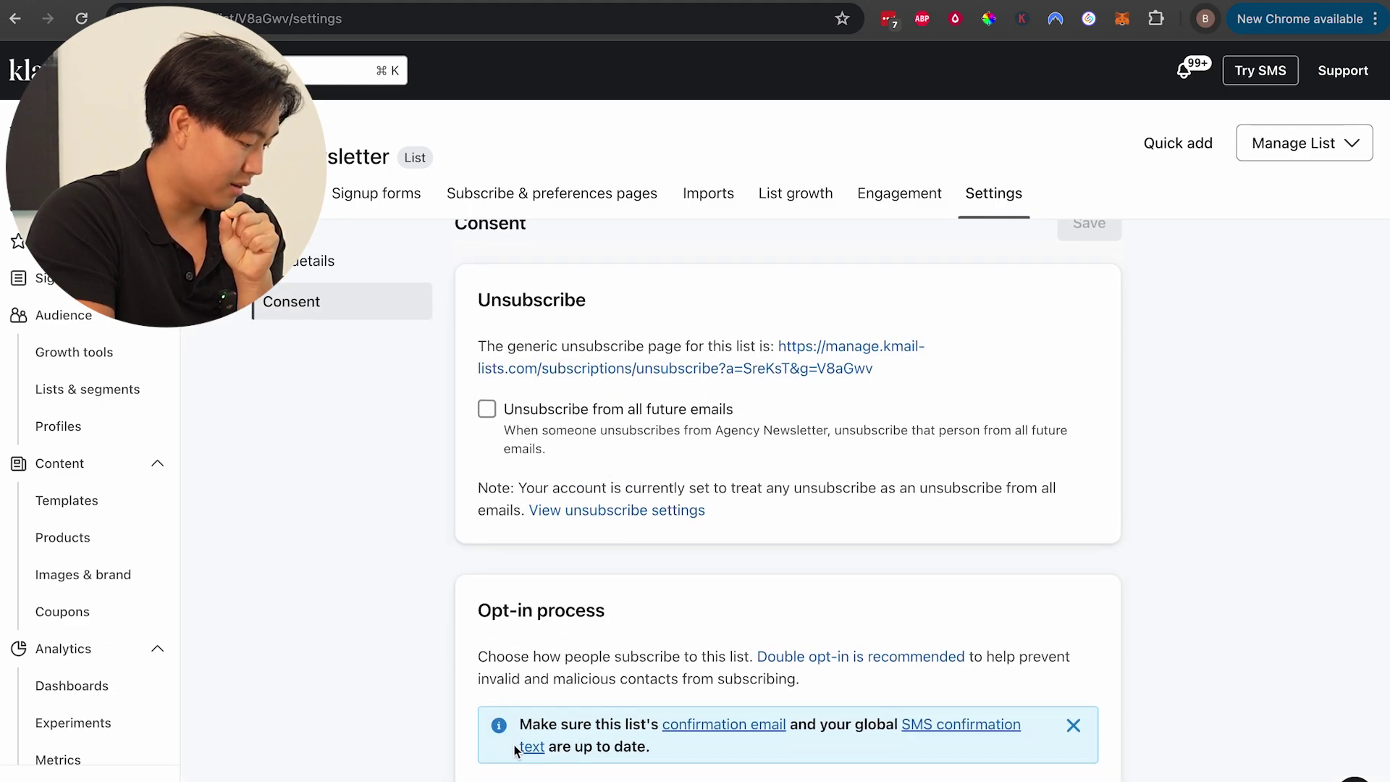
scroll(516, 749, down, 3)
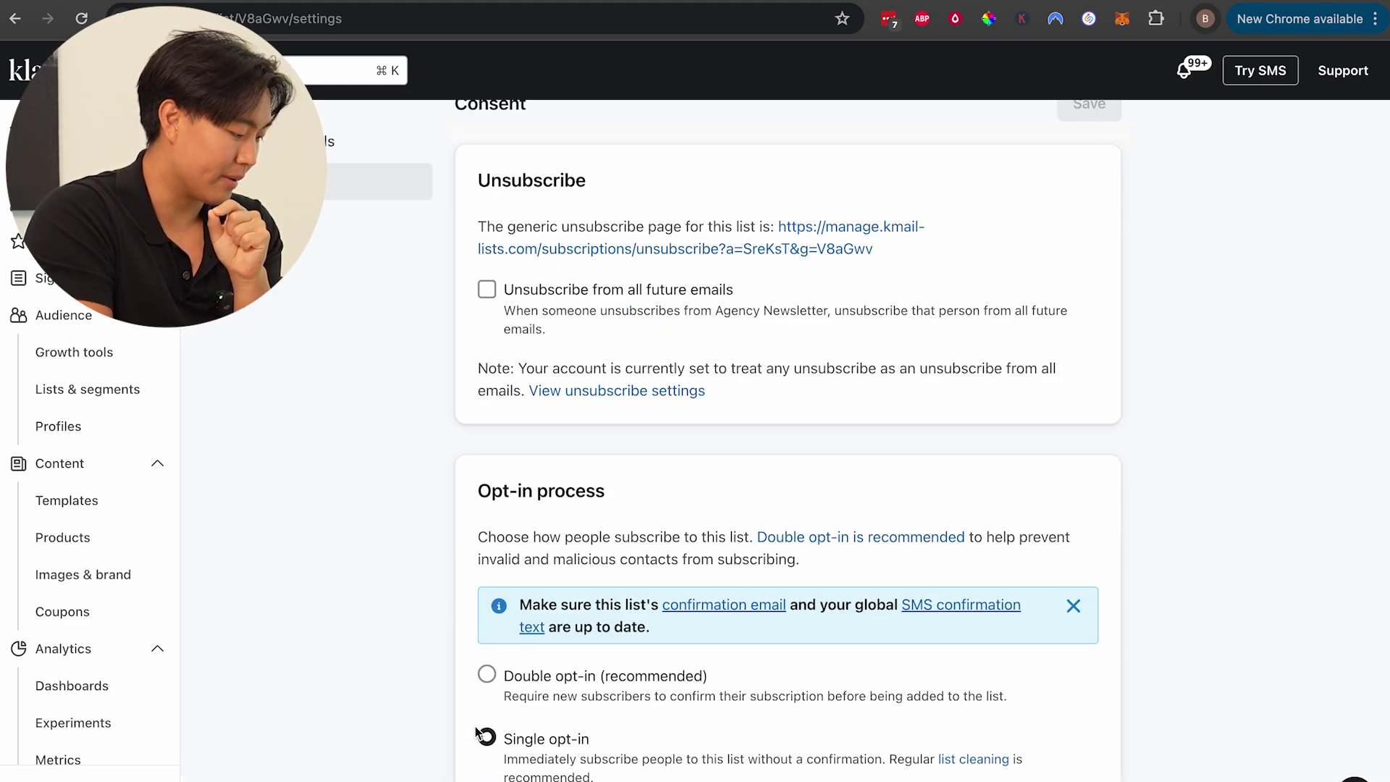